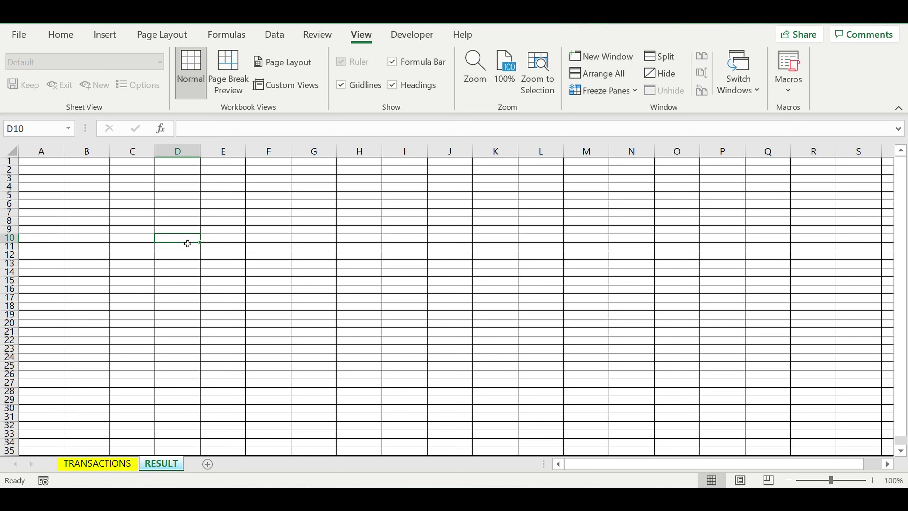
Switch from the empty RESULT sheet to TRANSACTIONS and scroll to its monthly summaries
left_click(73, 204)
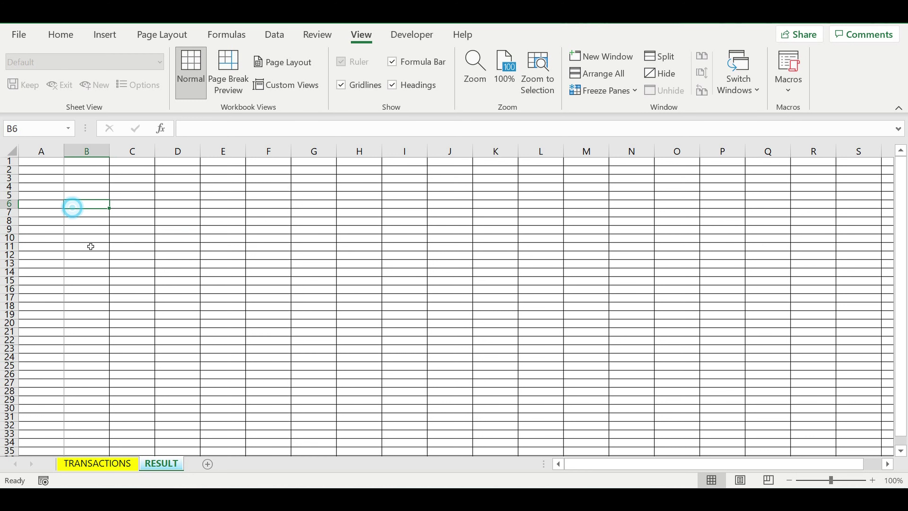
left_click(117, 465)
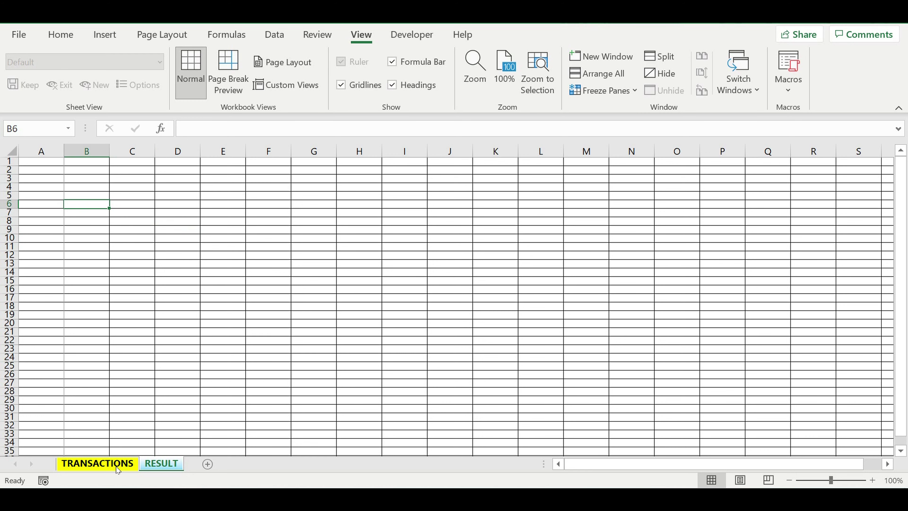
scroll(286, 372, "down", 1)
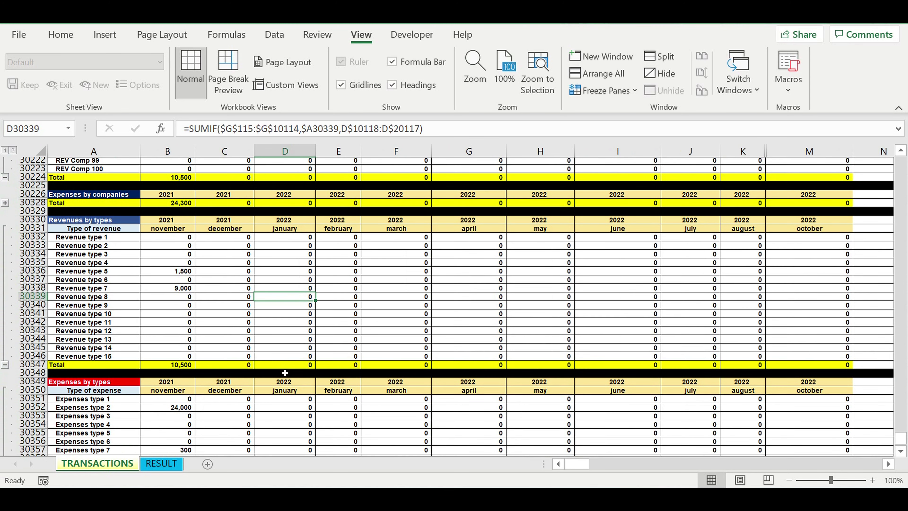
Copy the Expenses by types header rows A30349:M30350 into RESULT starting at A1
scroll(270, 349, "down", 3)
left_click_drag(127, 317, 837, 324)
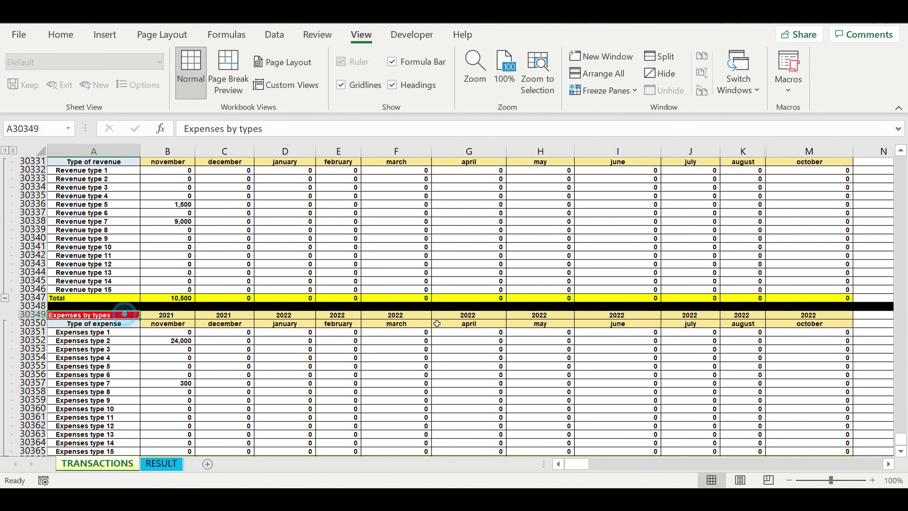
key("ctrl+c")
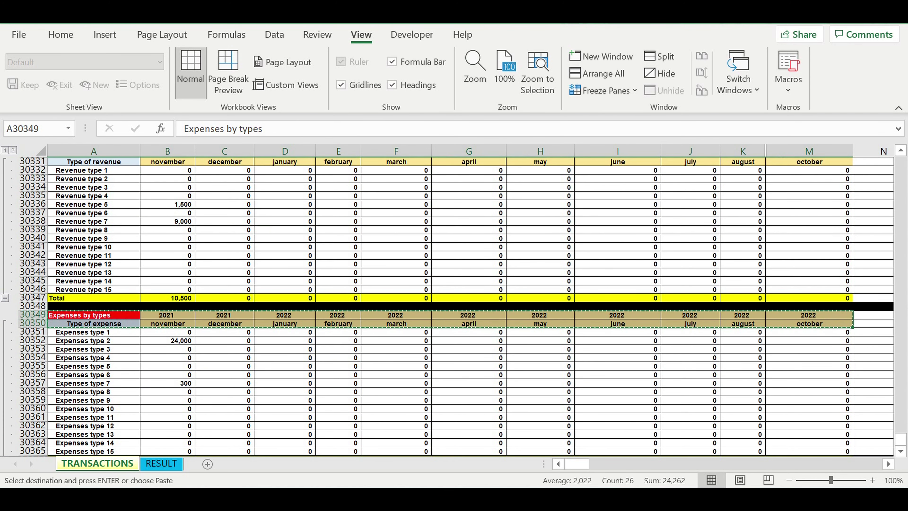
left_click(154, 467)
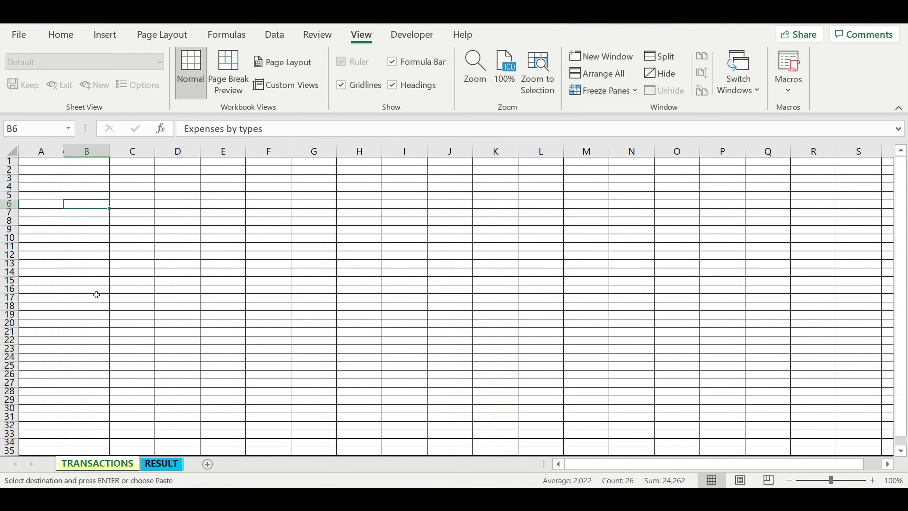
left_click(41, 164)
key("ctrl+v")
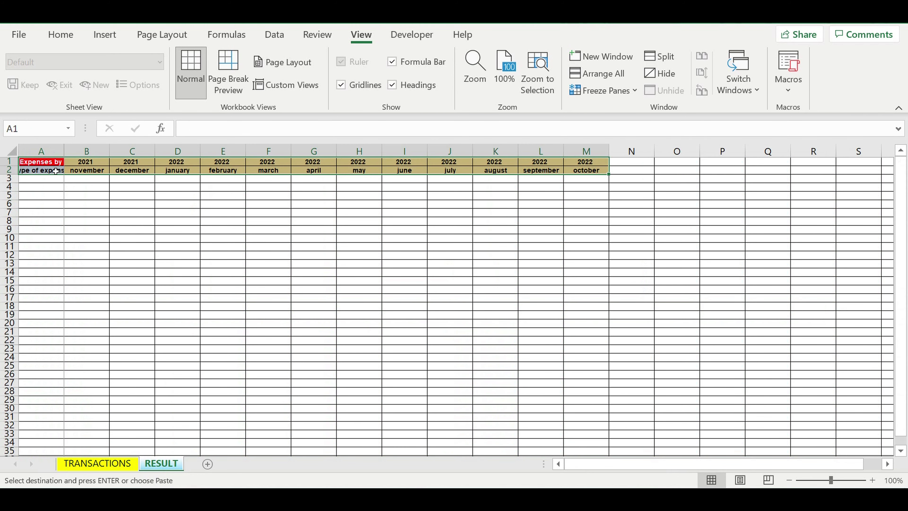
left_click(101, 221)
left_click(54, 164)
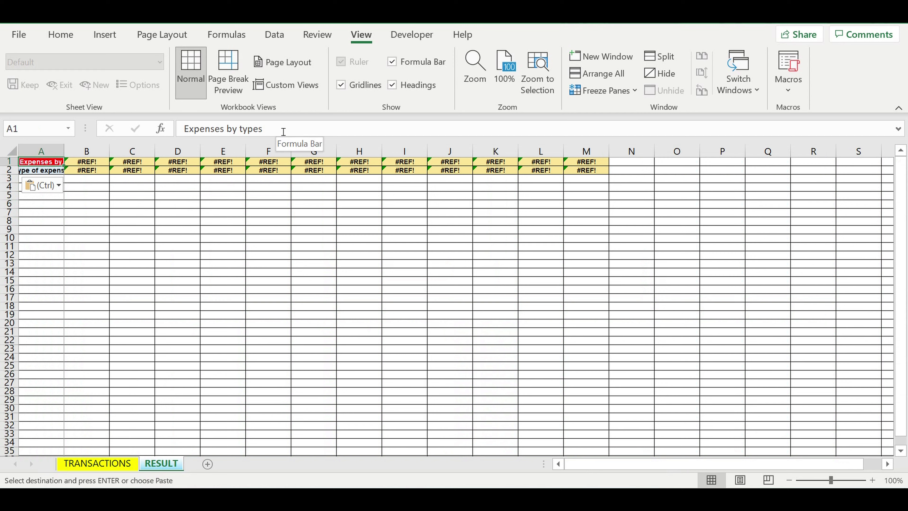
Rename A1 to BY COMPANY, autofit column A, and enter REVENUE in A2
left_click_drag(283, 131, 162, 128)
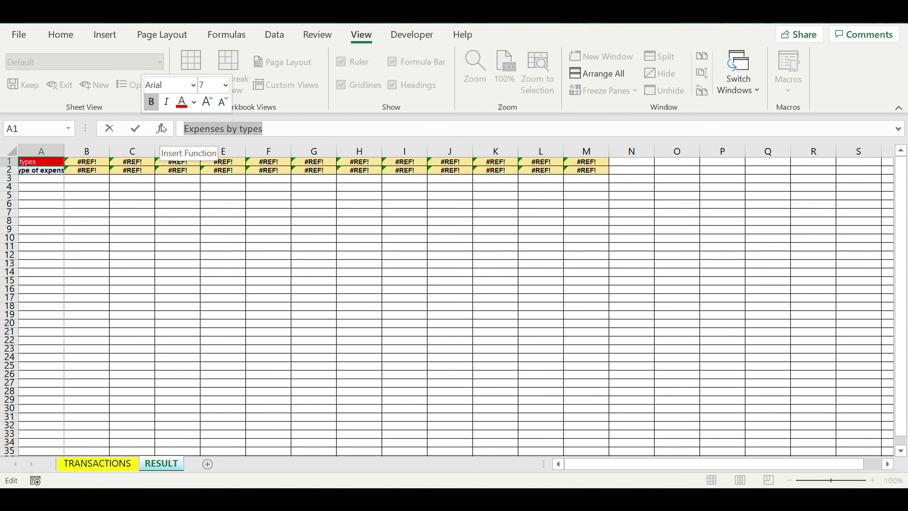
type("RE")
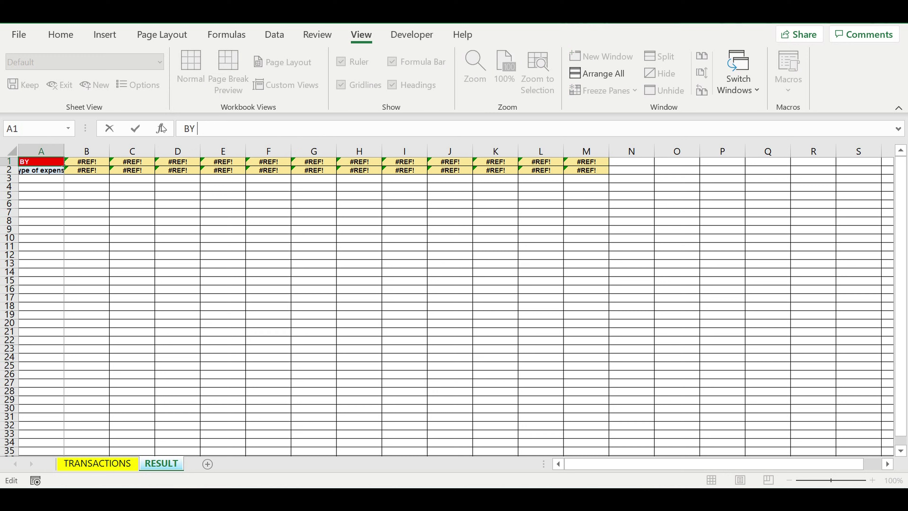
type("OMPANY")
key("Return")
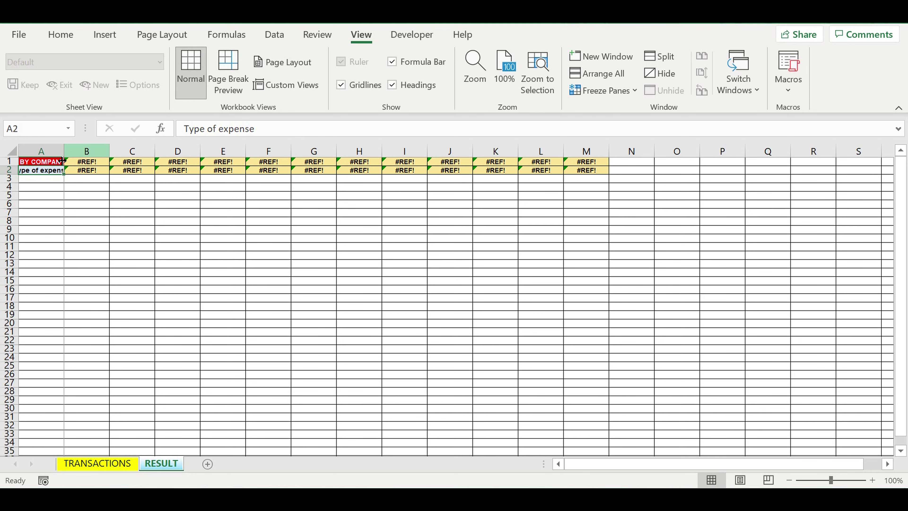
double_click(64, 154)
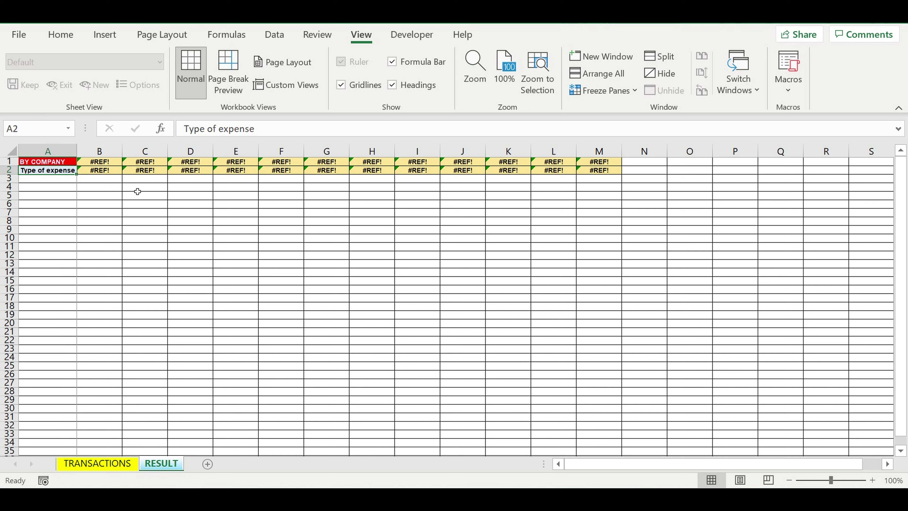
type("REVENUE")
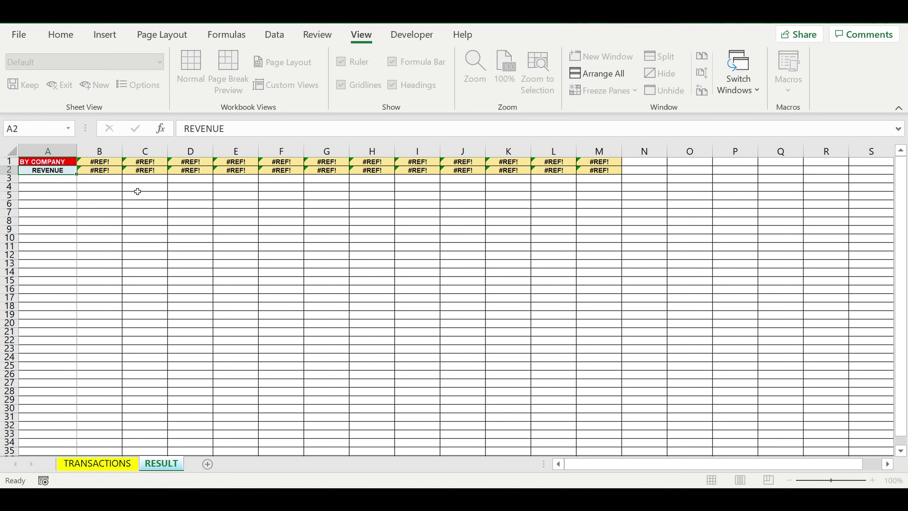
key("Return")
left_click(100, 162)
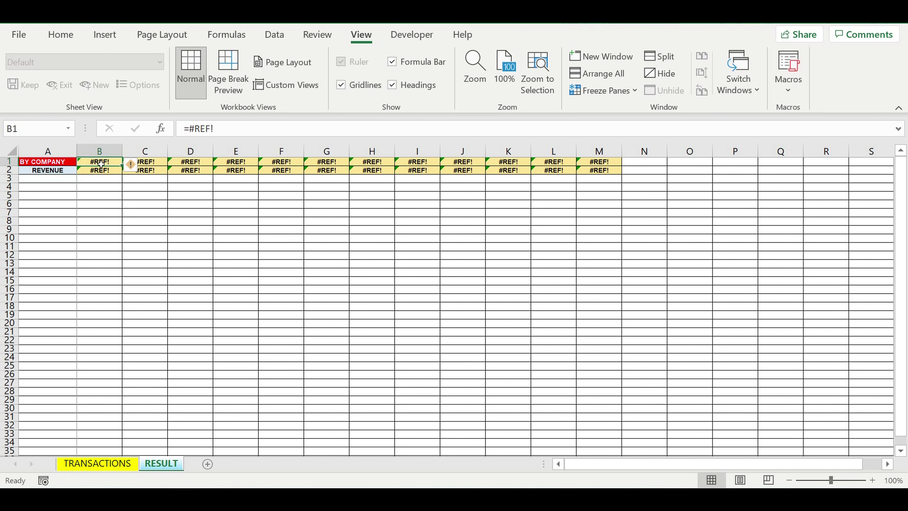
Link B1 and B2 to TRANSACTIONS!B30349 and B30350, then fill the links to column M
type("=")
left_click(97, 463)
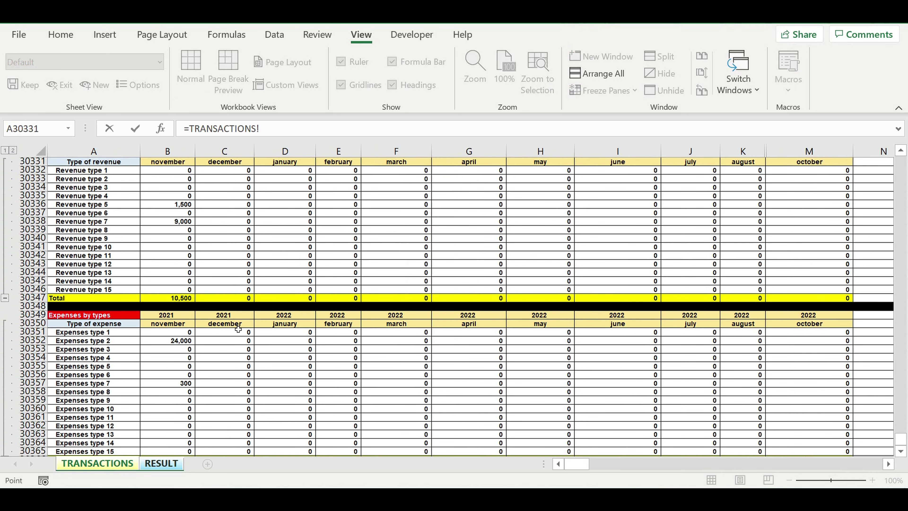
left_click(160, 318)
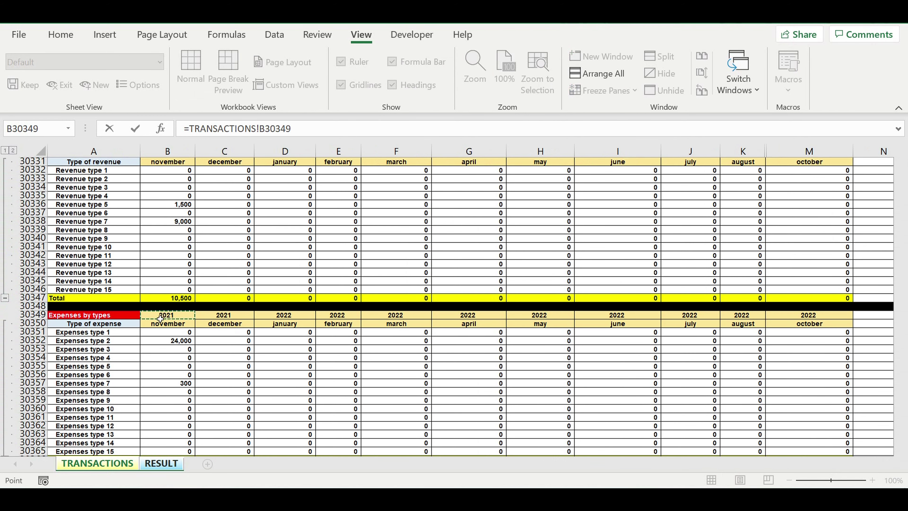
key("Return")
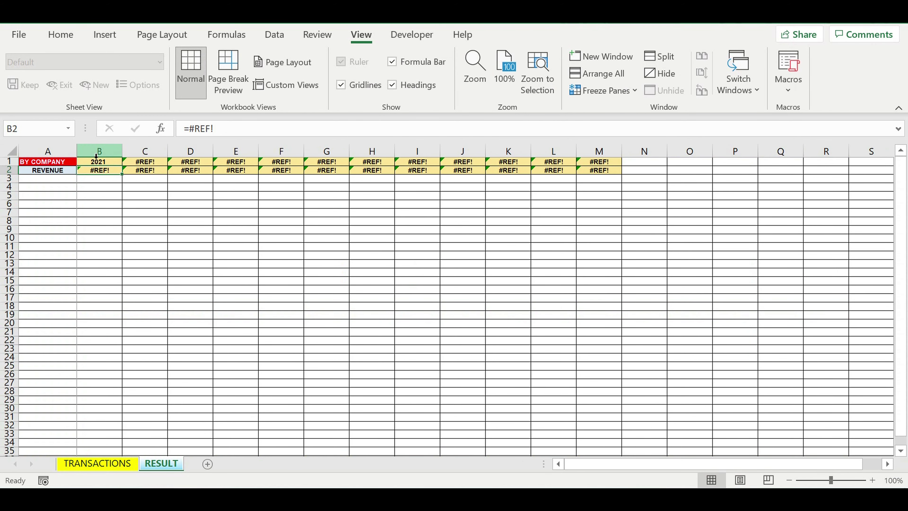
type("=")
left_click(88, 464)
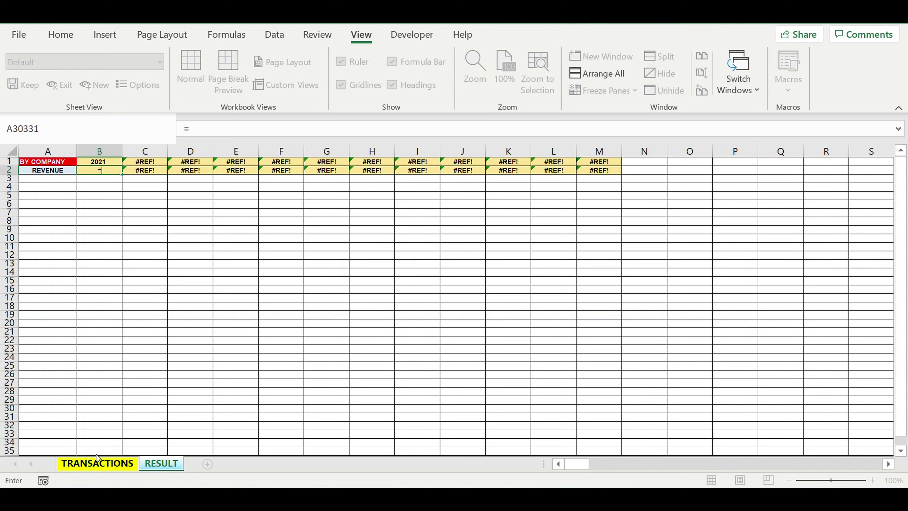
left_click(163, 324)
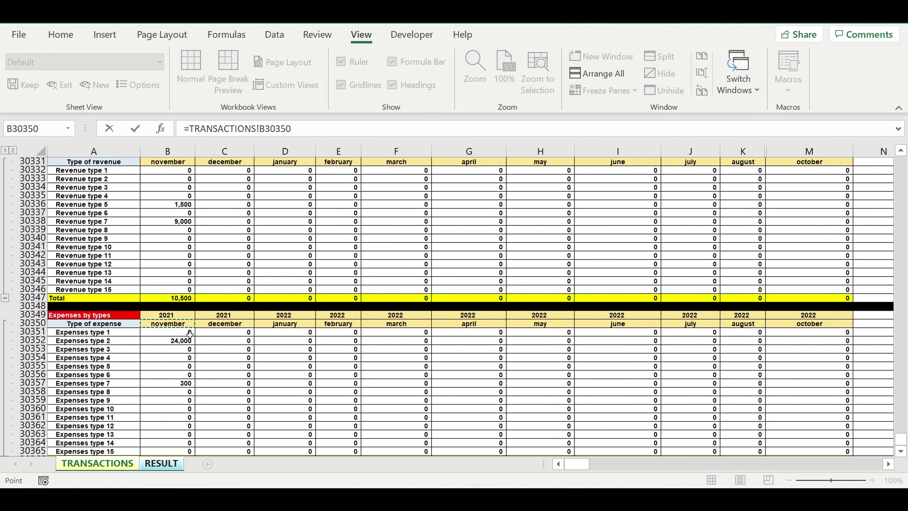
key("Return")
mouse_move(99, 162)
left_mouse_down()
mouse_move(112, 172)
mouse_move(619, 178)
left_mouse_up()
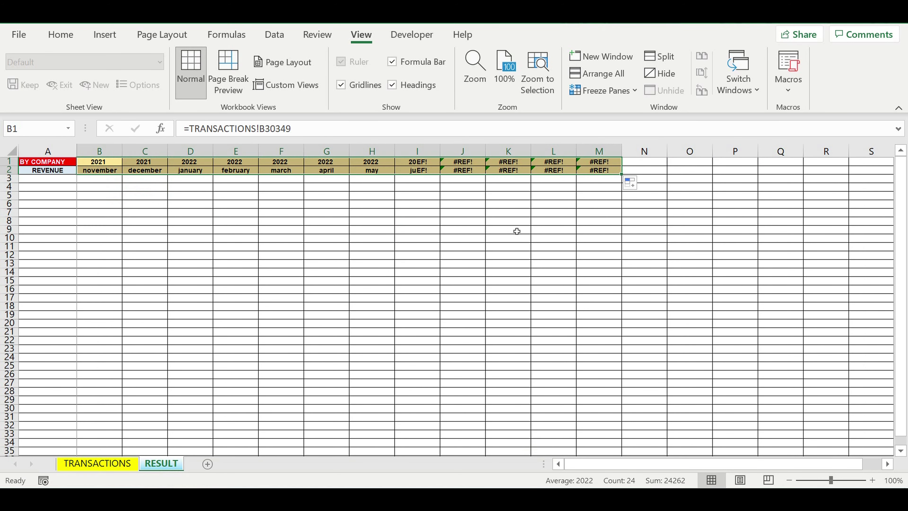
left_click(497, 231)
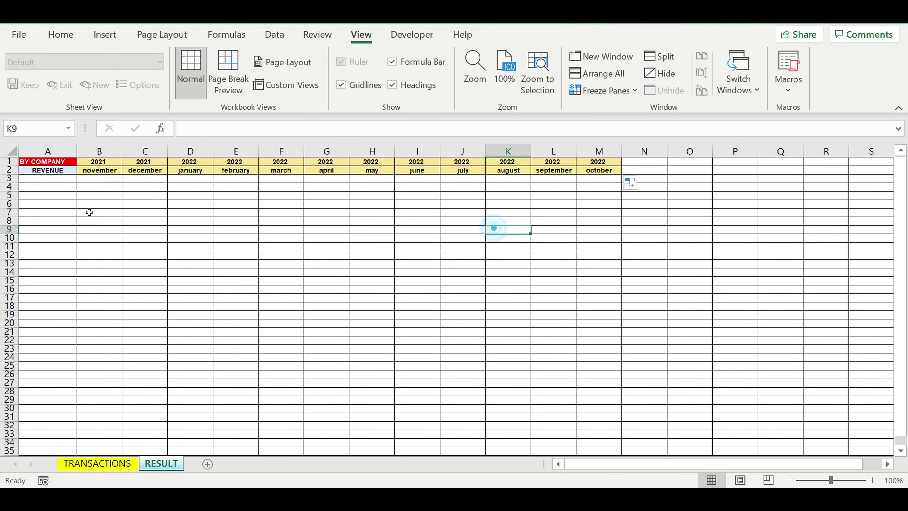
Begin a link formula in A3 that references the TRANSACTIONS sheet
left_click(52, 180)
type("=")
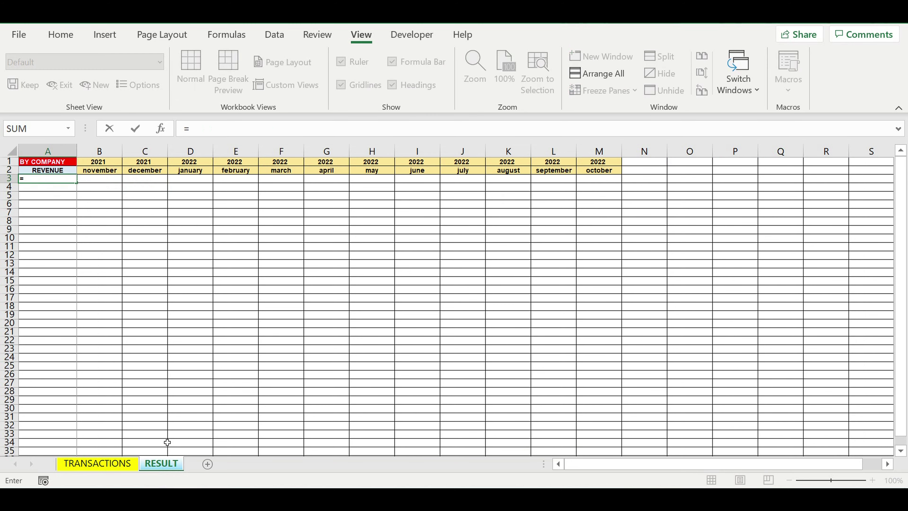
left_click(122, 468)
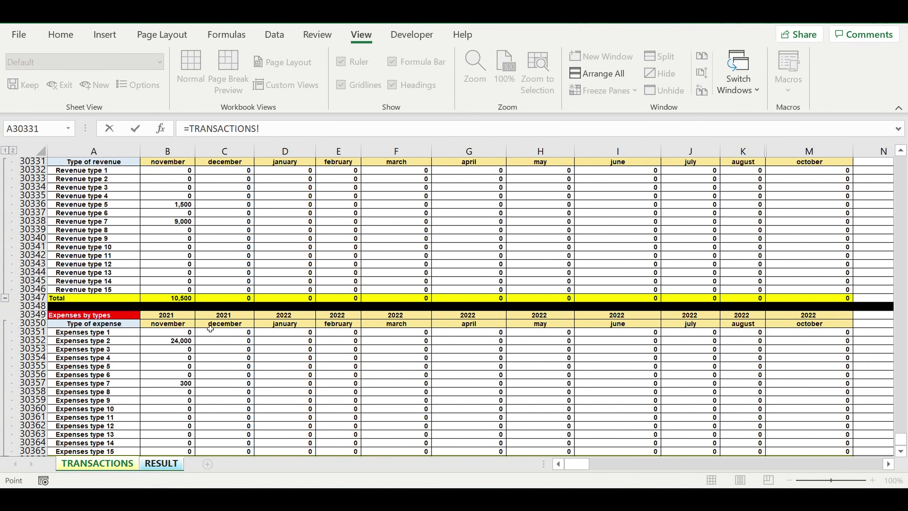
Point A3 at TRANSACTIONS!A30124 so it shows the REV Comp 1 label
scroll(210, 329, "down", 9)
scroll(210, 329, "up", 1)
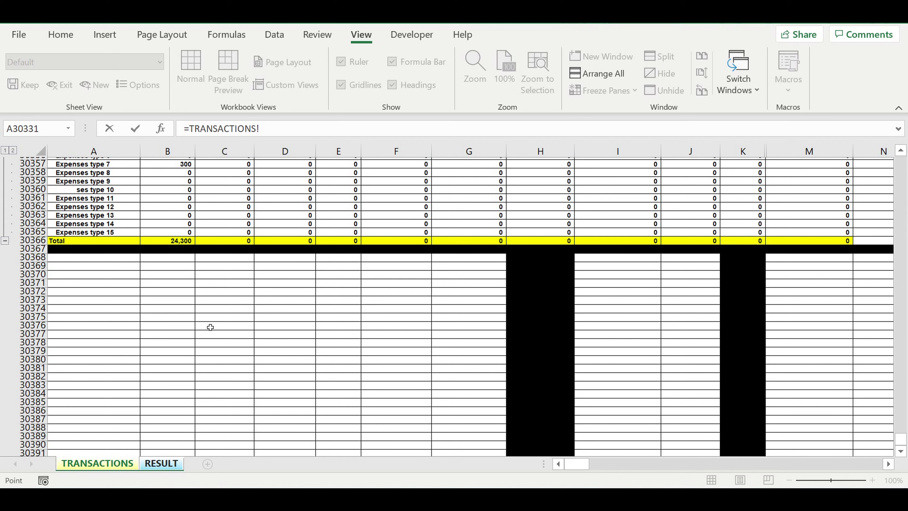
scroll(210, 327, "up", 8)
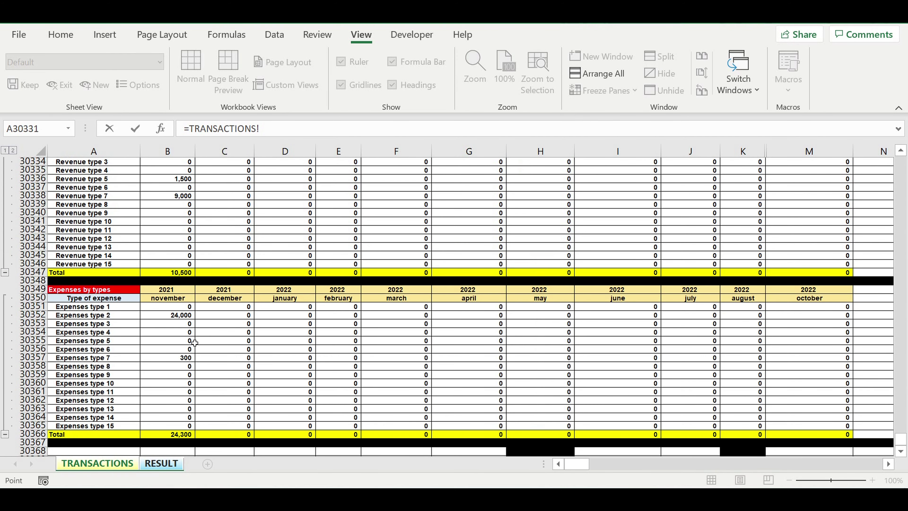
scroll(116, 322, "up", 2)
scroll(117, 322, "up", 3)
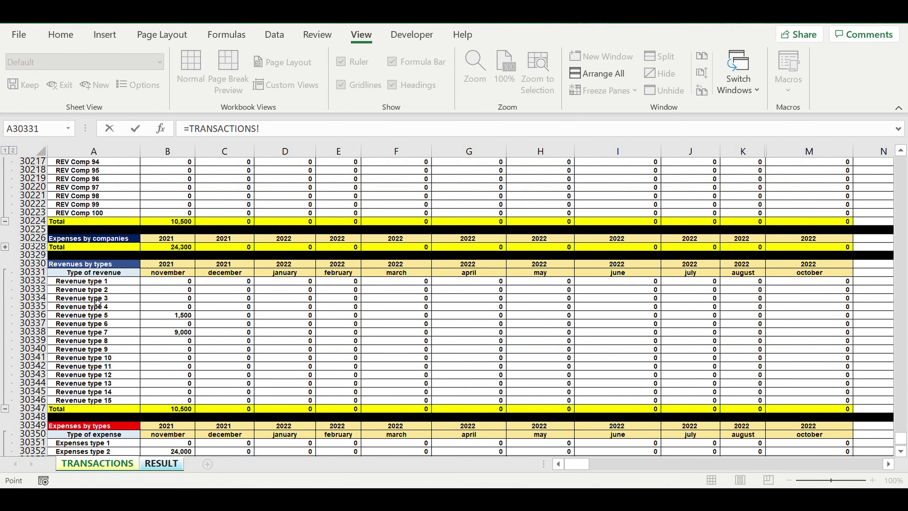
scroll(125, 266, "up", 1)
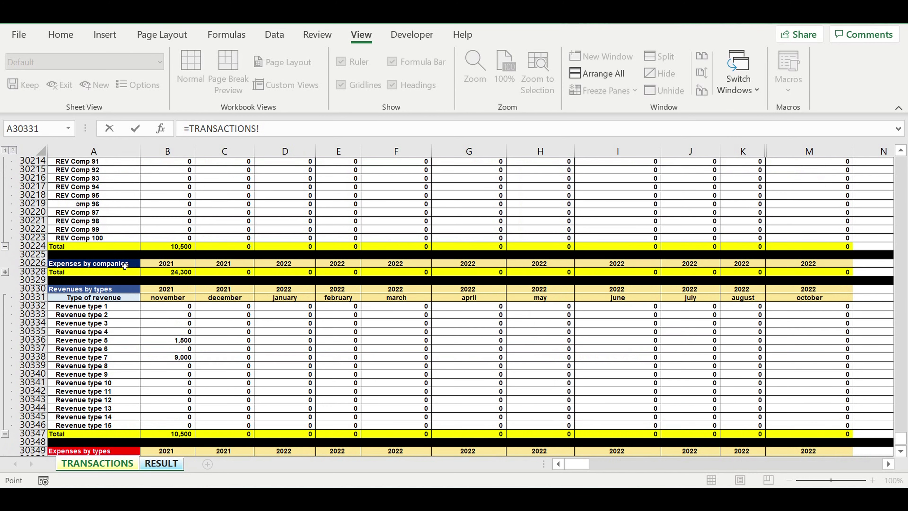
scroll(124, 266, "up", 6)
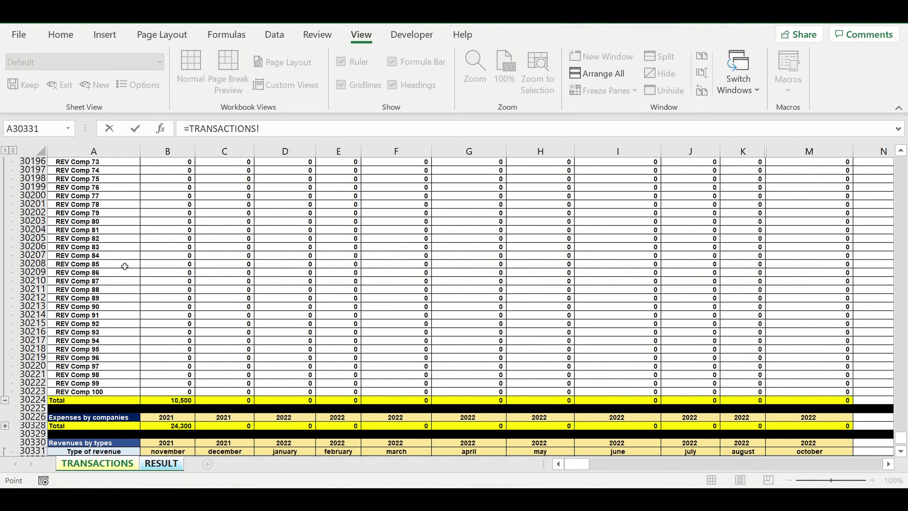
scroll(125, 265, "up", 1)
scroll(125, 266, "up", 3)
scroll(125, 266, "up", 3)
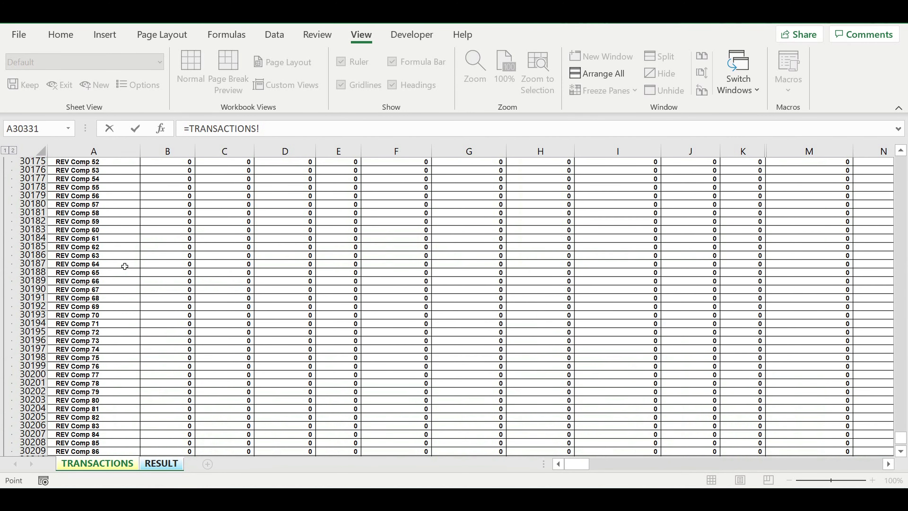
scroll(125, 266, "up", 6)
scroll(125, 265, "up", 3)
scroll(124, 266, "up", 2)
scroll(124, 266, "up", 3)
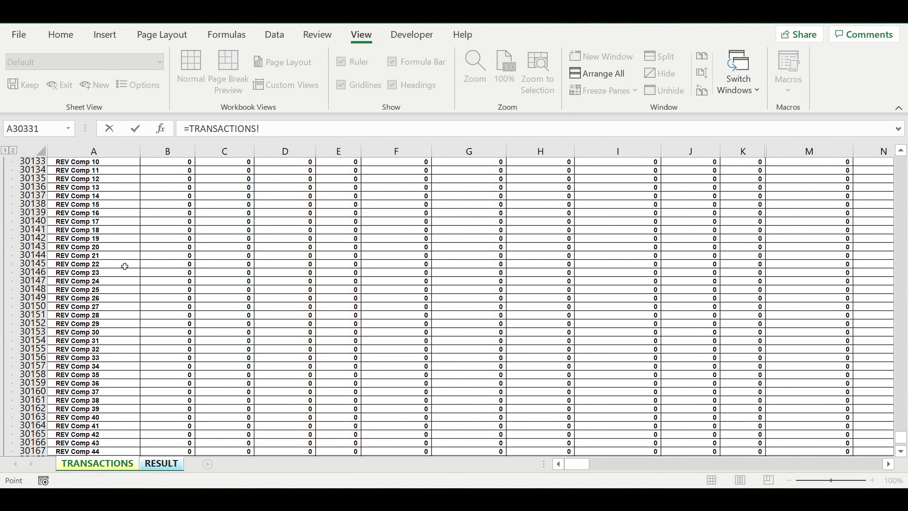
scroll(125, 266, "up", 6)
left_click(69, 239)
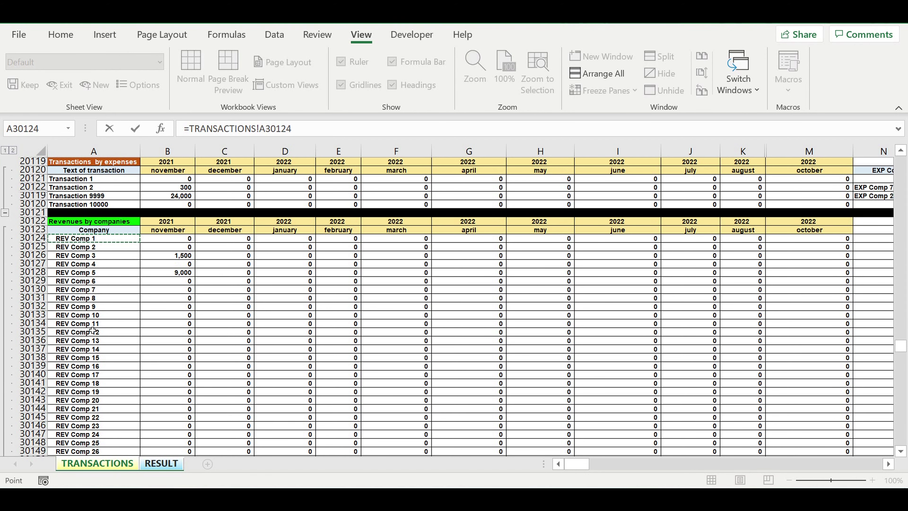
key("Return")
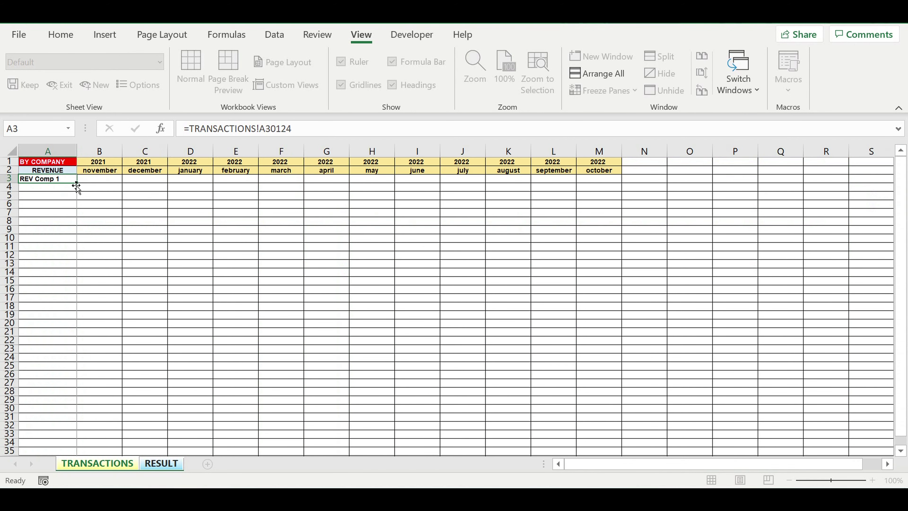
Fill the REV Comp 1 link across B3:M3 and increase the indent of A3
left_click_drag(80, 188, 118, 190)
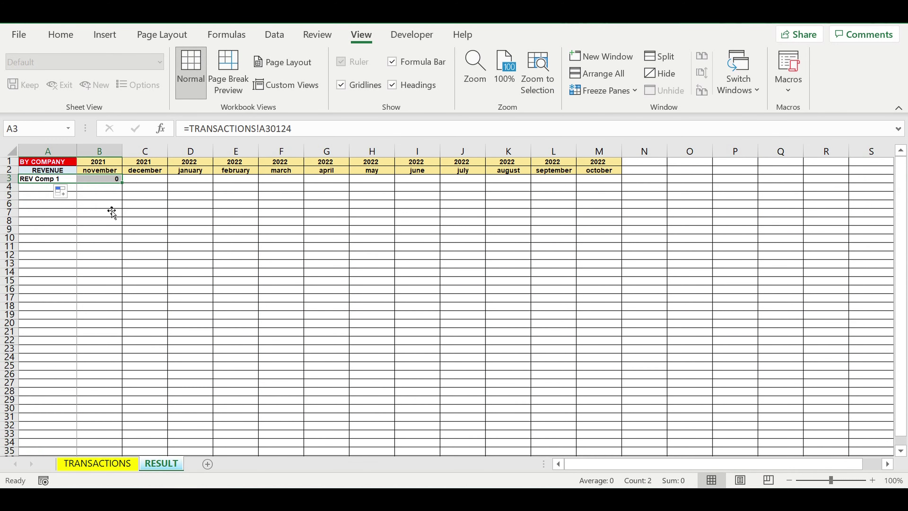
left_click(107, 181)
left_click_drag(125, 187, 614, 195)
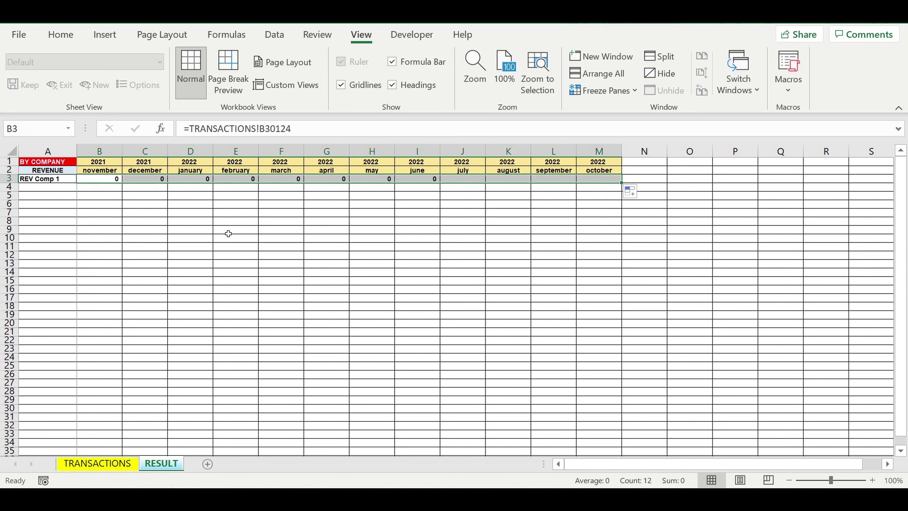
left_click(29, 185)
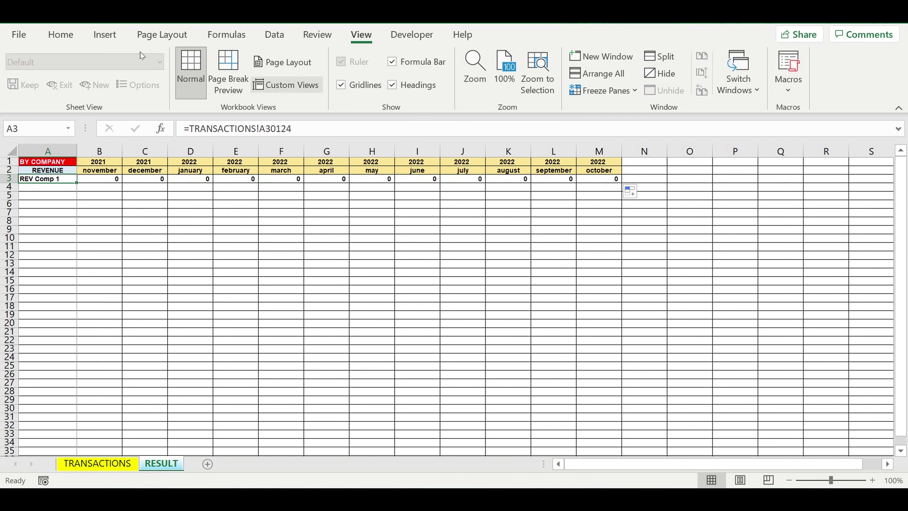
left_click(71, 37)
left_click(303, 84)
scroll(209, 211, "down", 1)
scroll(210, 211, "down", 1)
scroll(210, 211, "up", 2)
mouse_move(62, 180)
left_mouse_down()
mouse_move(600, 182)
mouse_move(524, 329)
mouse_move(499, 306)
left_mouse_up()
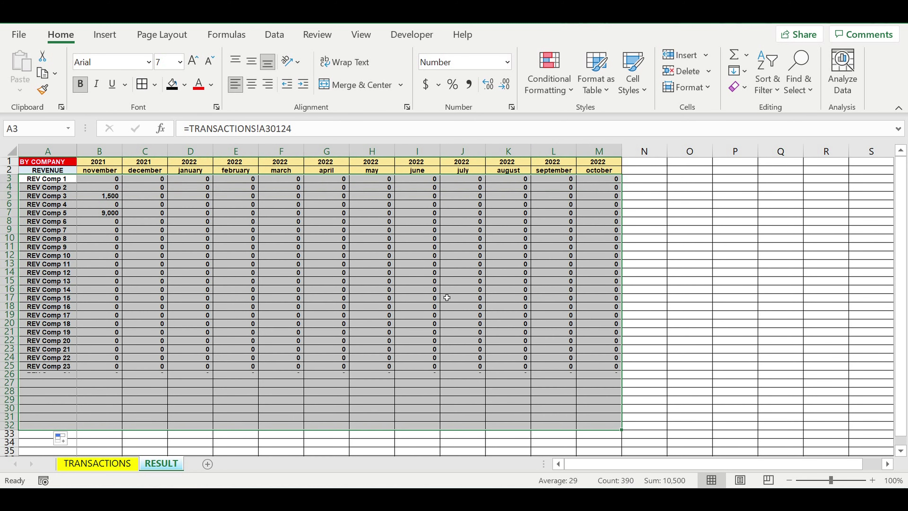
Fill row 3 down to row 136 to list REV Comp 1 through REV Comp 100
scroll(501, 266, "down", 3)
scroll(501, 266, "down", 2)
scroll(523, 262, "down", 2)
scroll(629, 266, "down", 5)
left_click_drag(627, 255, 604, 354)
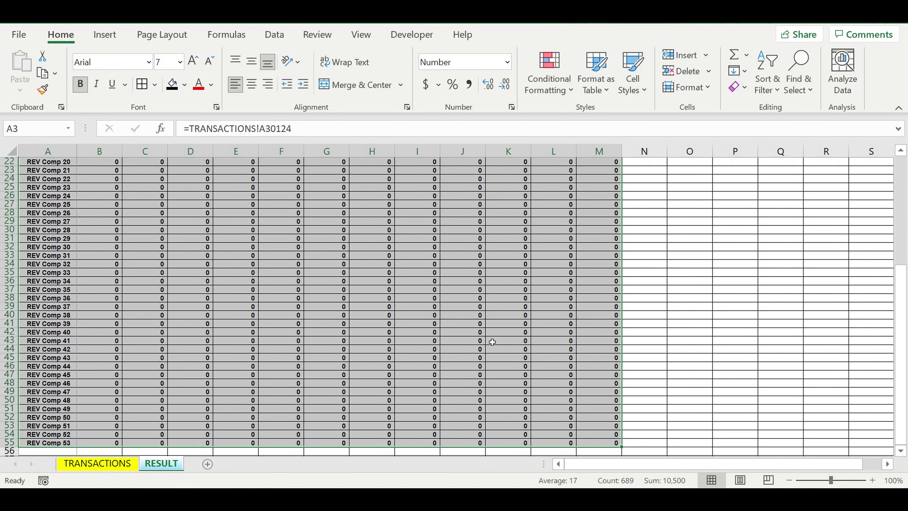
scroll(493, 336, "down", 8)
scroll(587, 278, "down", 1)
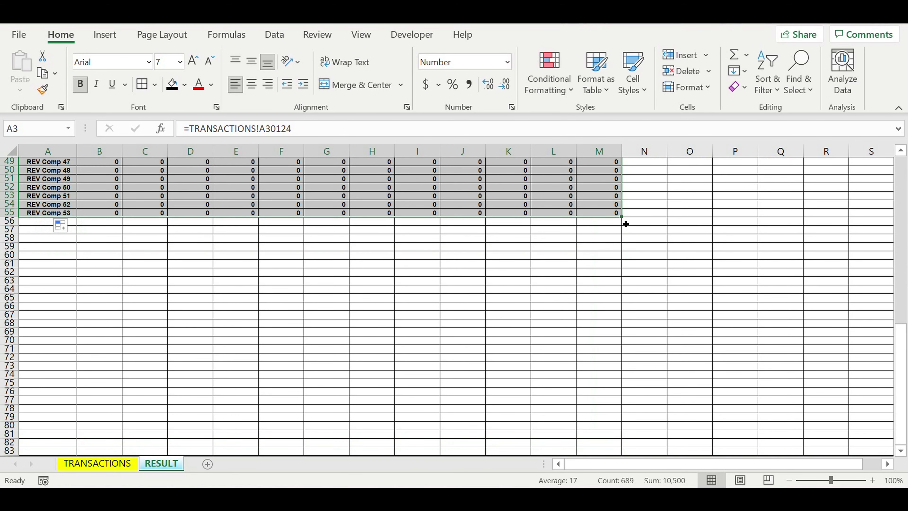
left_click_drag(626, 224, 623, 423)
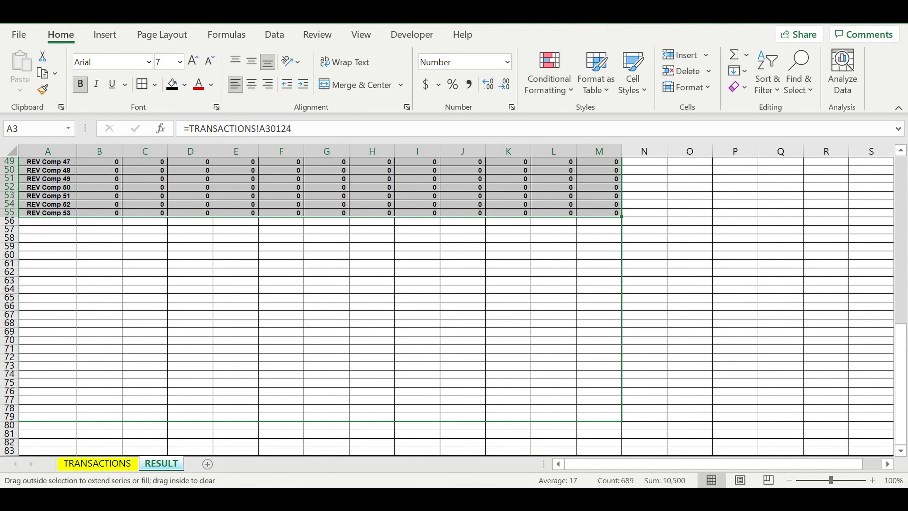
left_click_drag(622, 422, 628, 468)
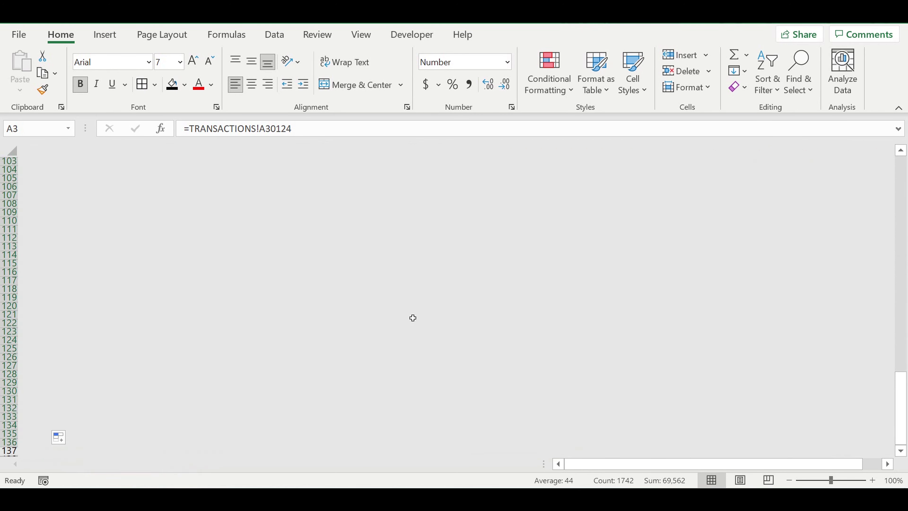
Clear the leftover rows A104:M136 below the Total row
scroll(328, 272, "up", 2)
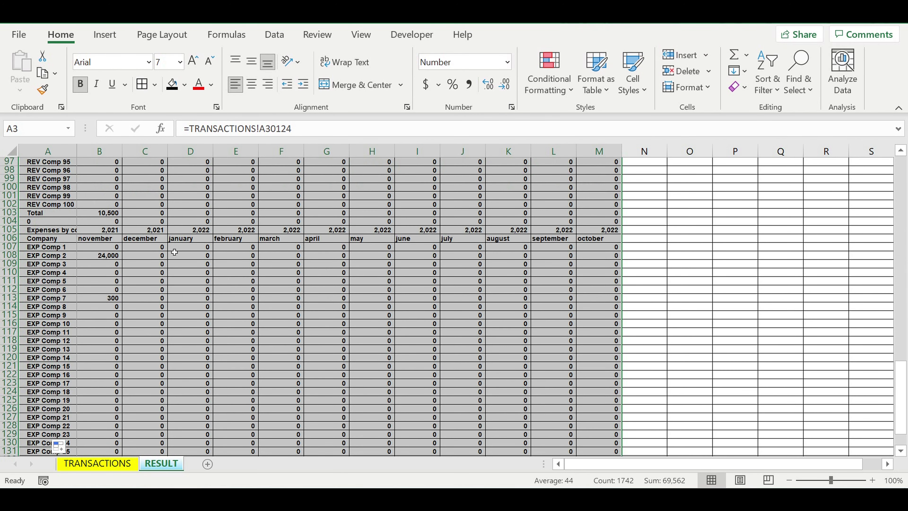
mouse_move(36, 221)
left_mouse_down()
mouse_move(541, 475)
mouse_move(539, 390)
left_mouse_up()
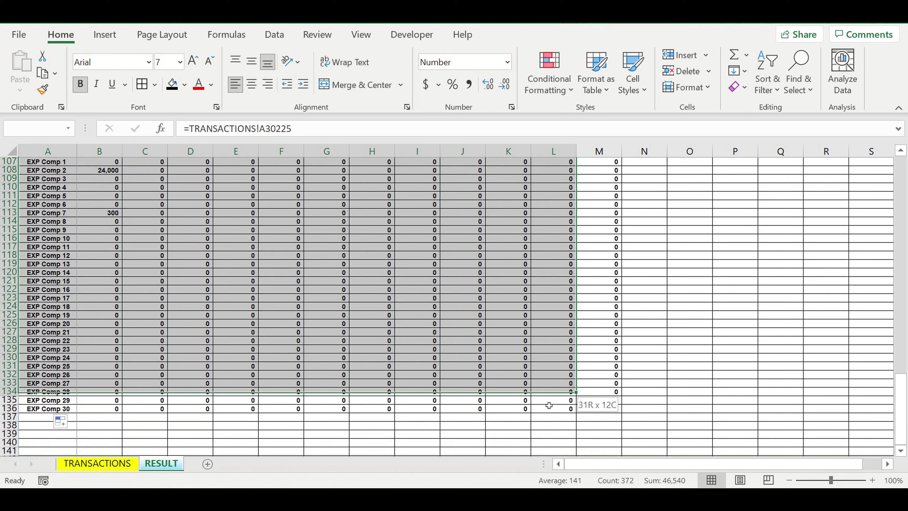
left_click_drag(539, 391, 614, 401)
key("Delete")
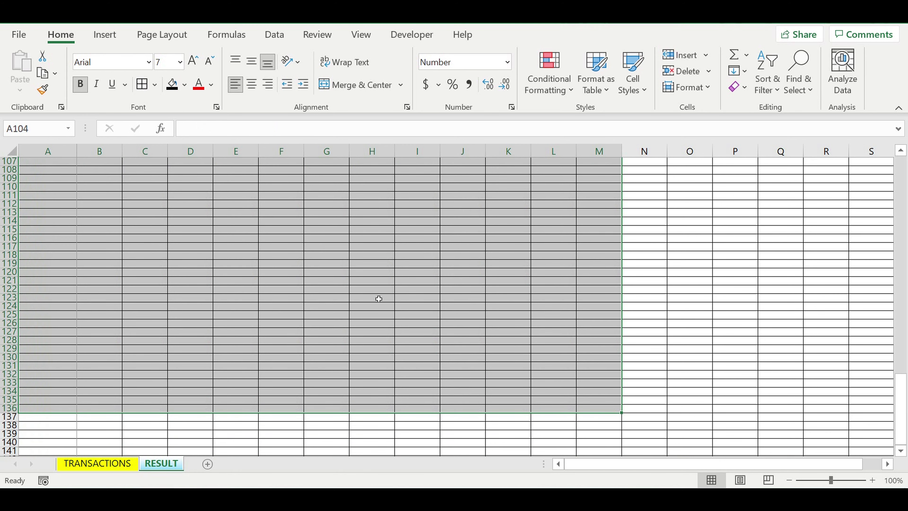
scroll(377, 299, "up", 5)
scroll(377, 298, "up", 3)
left_click(44, 375)
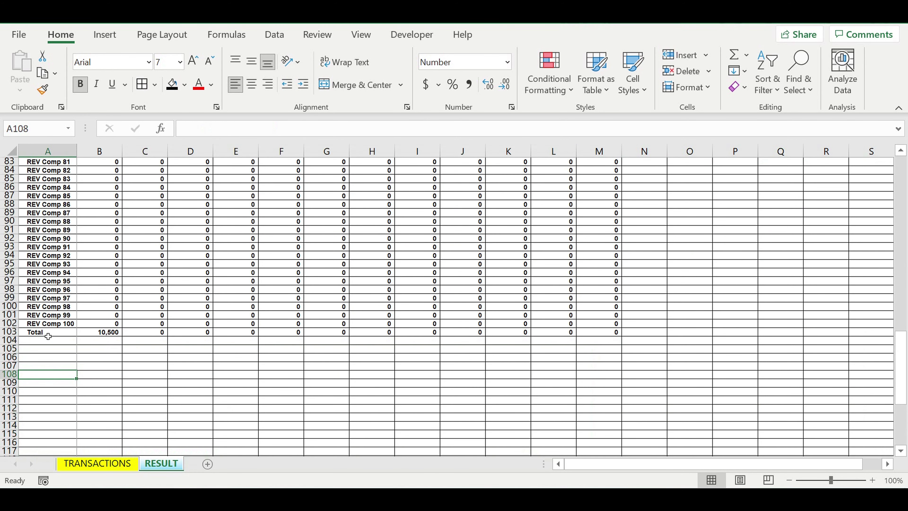
Change the A103 label from Total to REVENUES TOTAL
left_click(51, 331)
type("REV")
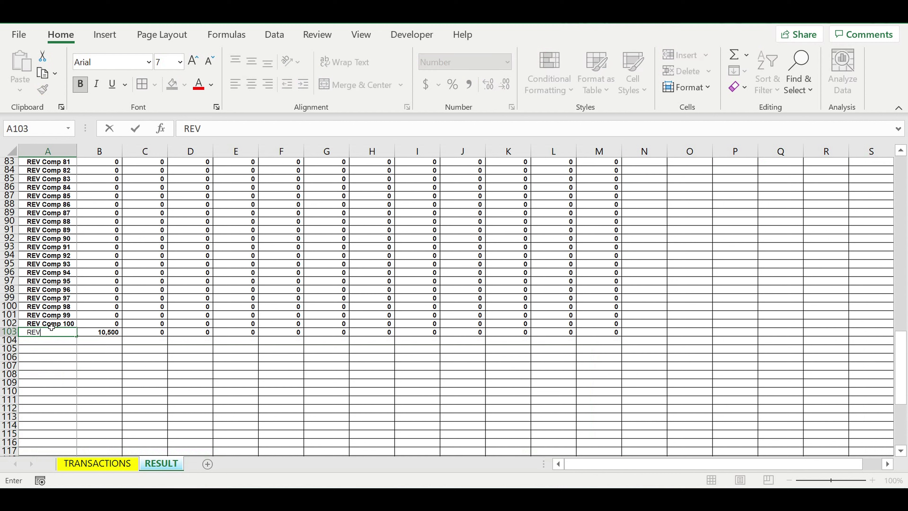
type("ENUES ")
type("TOTAL")
key("Return")
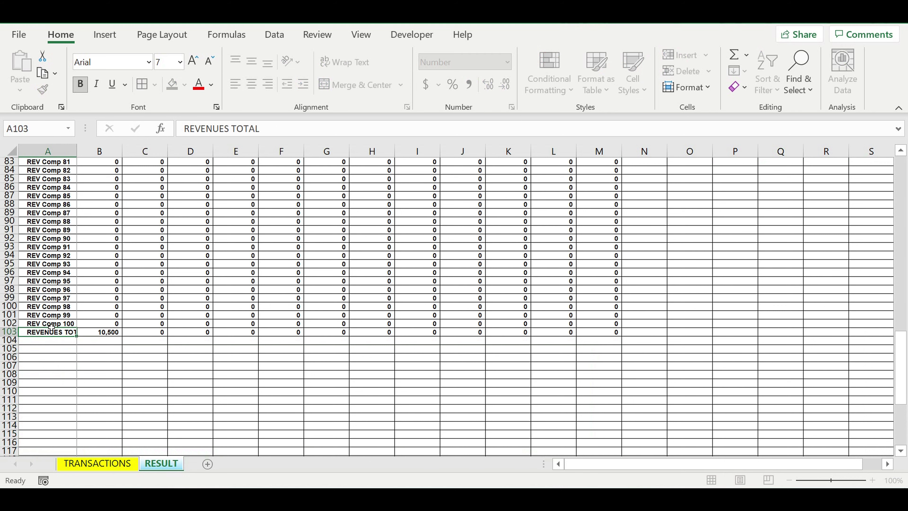
left_click(43, 324)
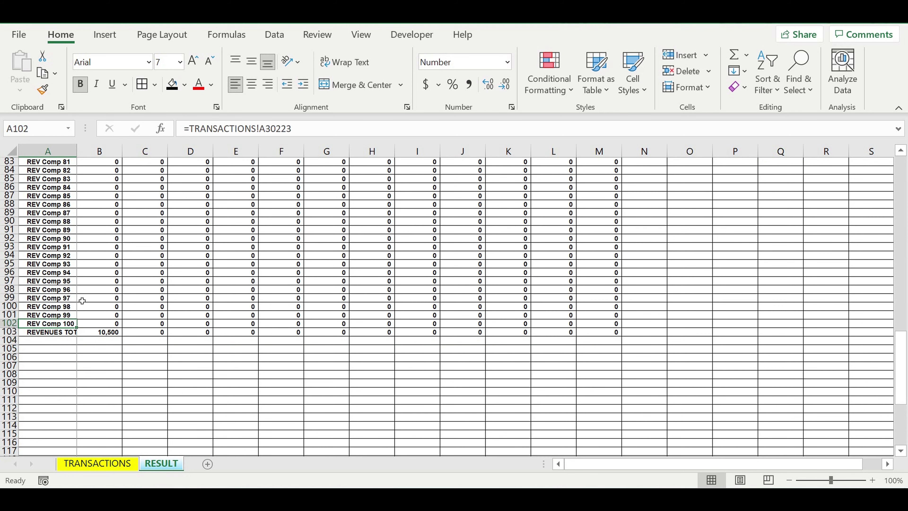
left_click(58, 333)
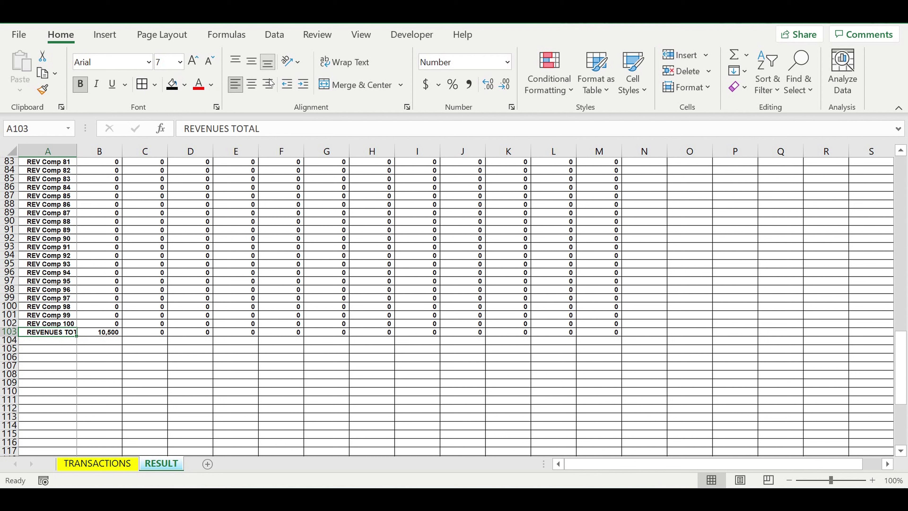
Unindent A103 and AutoSum B3:B102 in B103, filling the sum across to M103
left_click(294, 87)
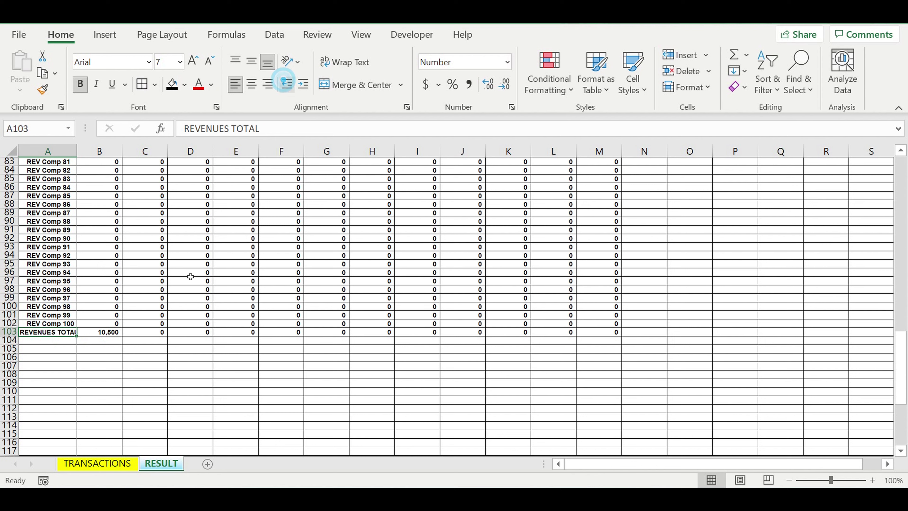
left_click(100, 336)
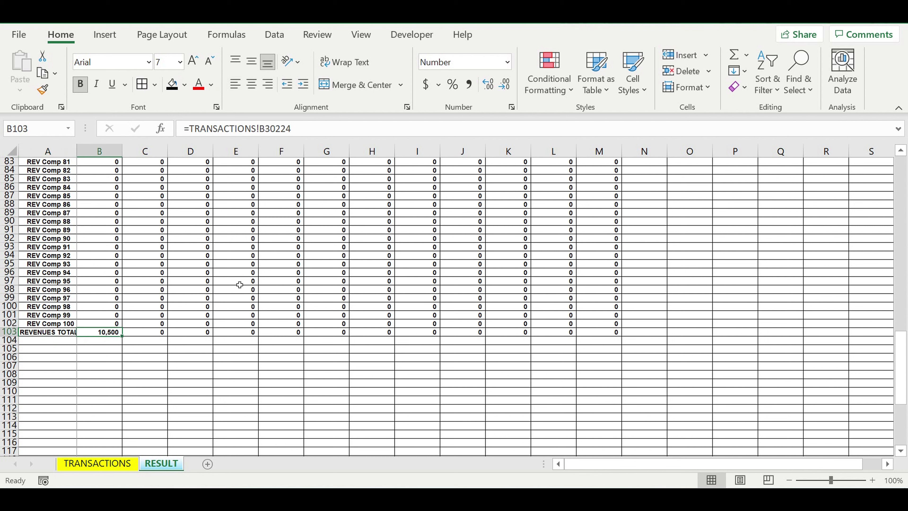
left_click(734, 55)
scroll(294, 278, "up", 9)
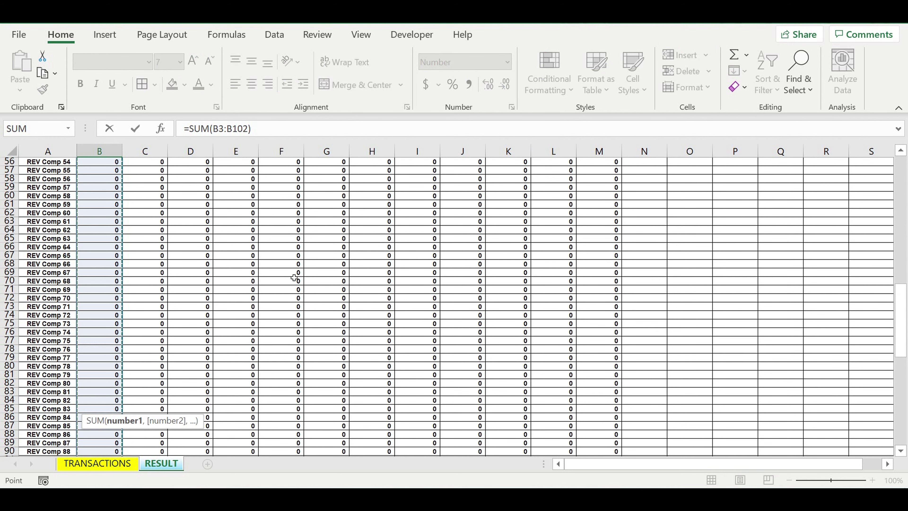
scroll(294, 278, "up", 3)
scroll(294, 278, "up", 8)
scroll(294, 277, "up", 6)
scroll(294, 277, "up", 2)
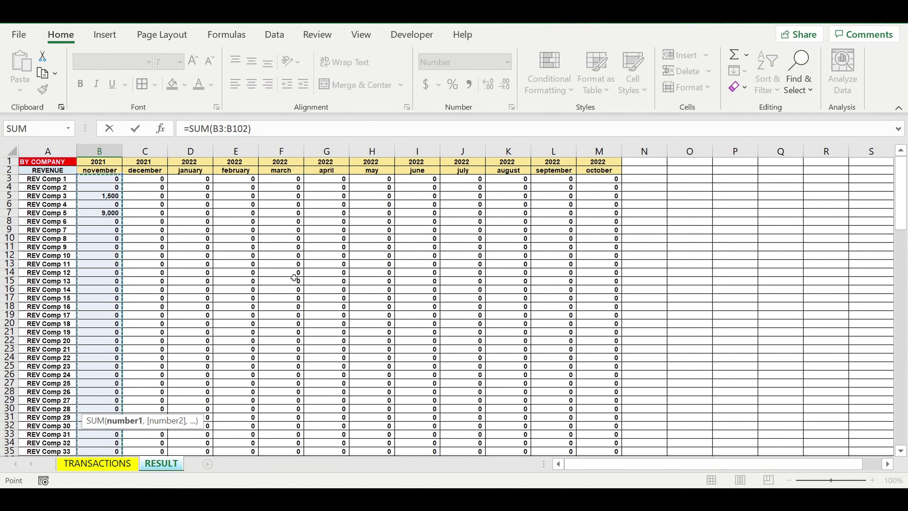
key("Return")
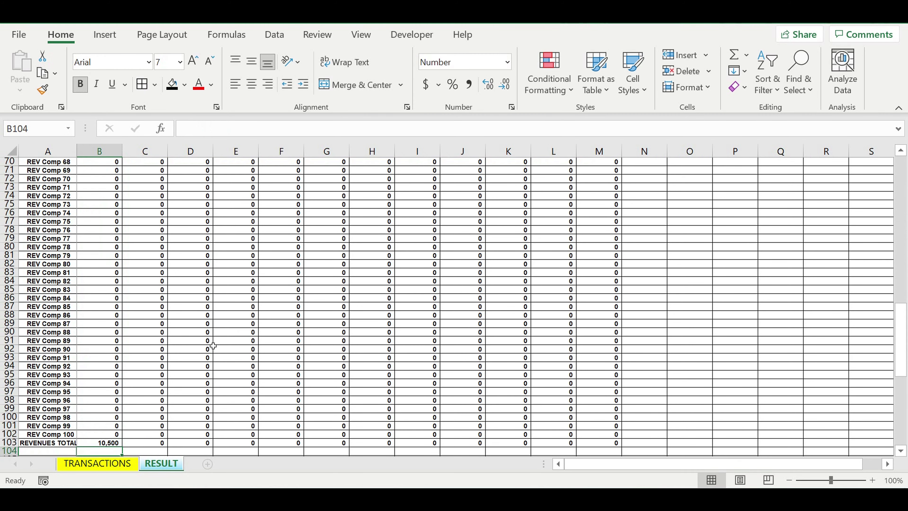
scroll(211, 343, "down", 3)
left_click(107, 367)
left_click_drag(122, 370, 610, 371)
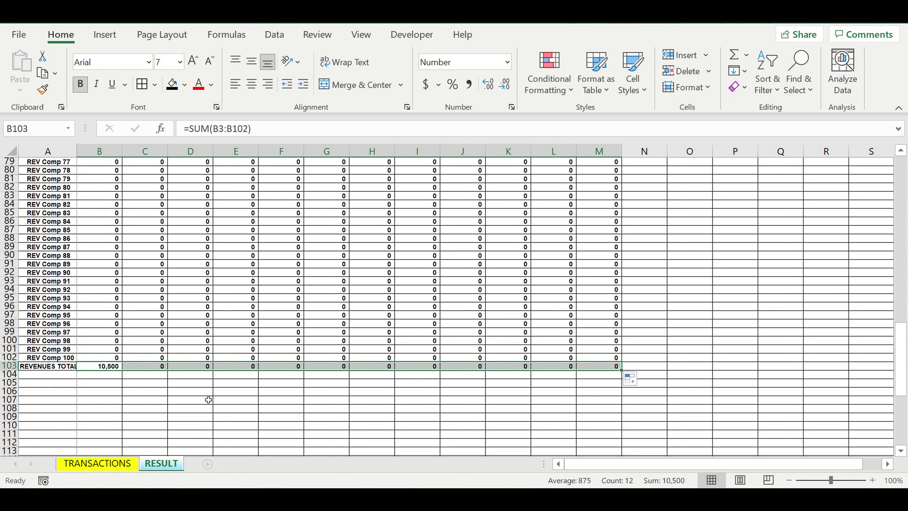
left_click(66, 396)
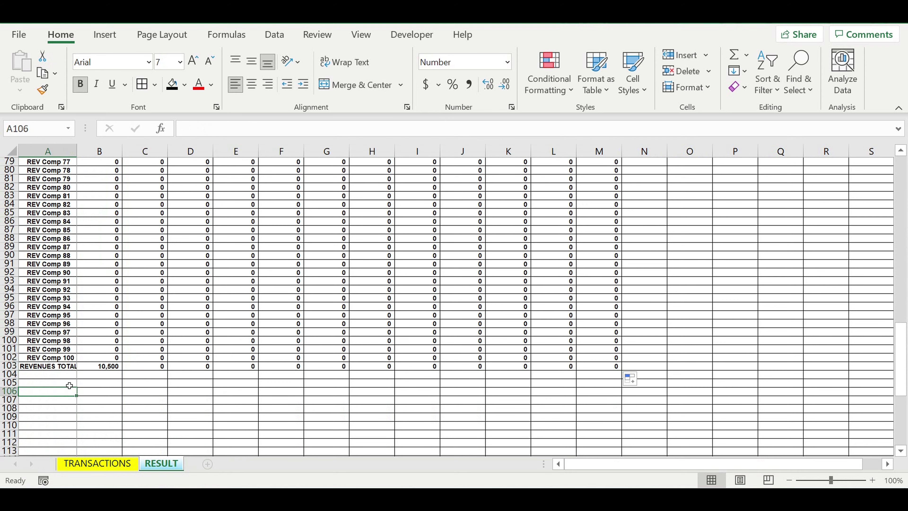
Apply a yellow fill to the REVENUES TOTAL row A103:M103
left_click_drag(61, 366, 609, 371)
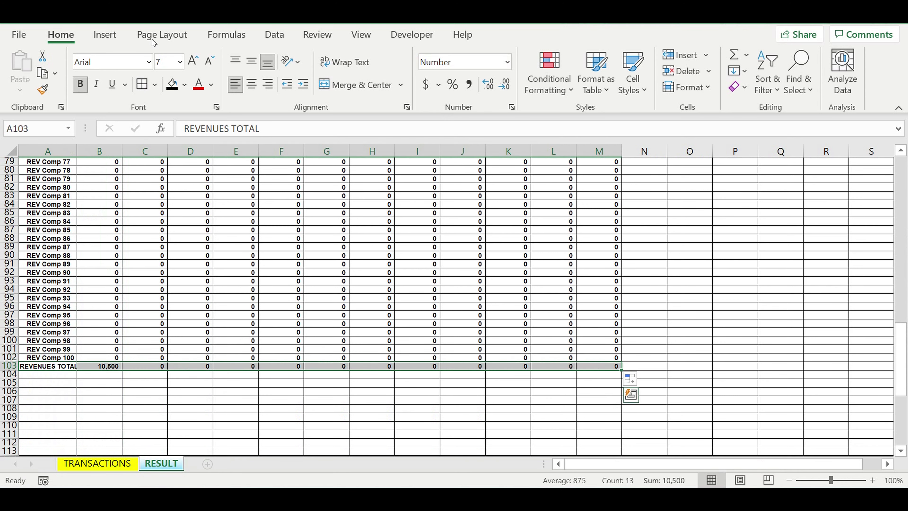
left_click(185, 85)
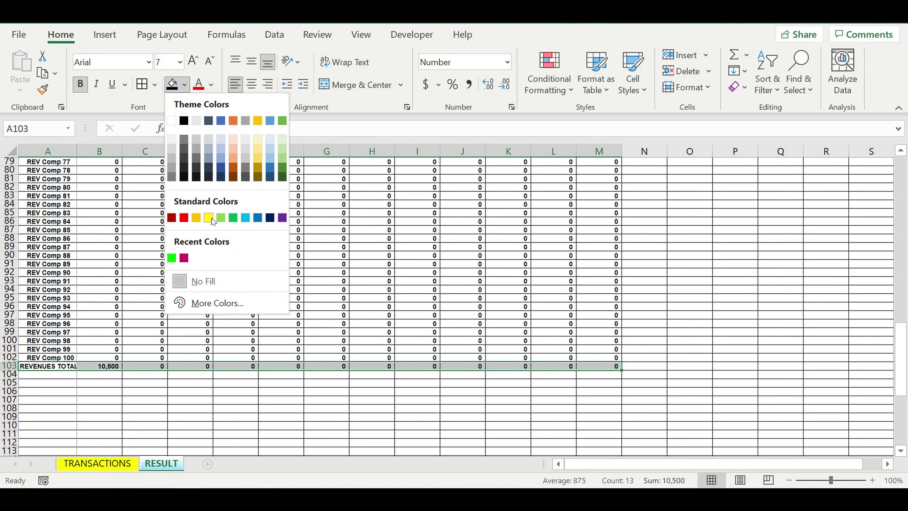
left_click(209, 218)
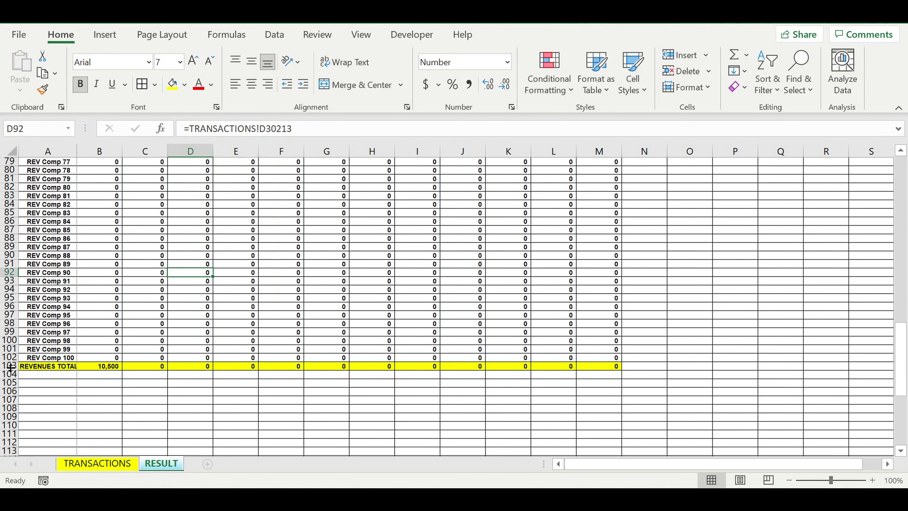
mouse_move(9, 358)
left_mouse_down()
mouse_move(3, 85)
mouse_move(11, 204)
mouse_move(13, 186)
left_mouse_up()
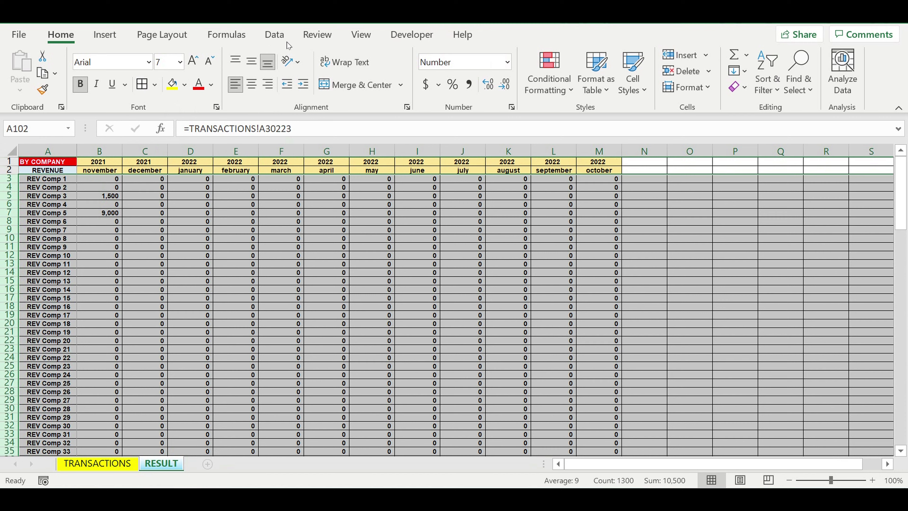
Group rows 3–102 with Data > Outline > Group, then scroll down to REVENUES TOTAL
left_click(275, 35)
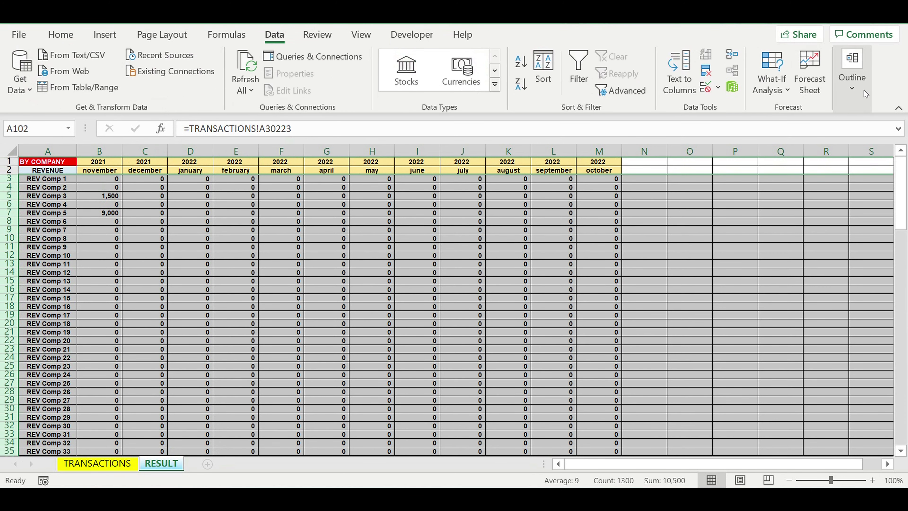
left_click(853, 72)
left_click(749, 129)
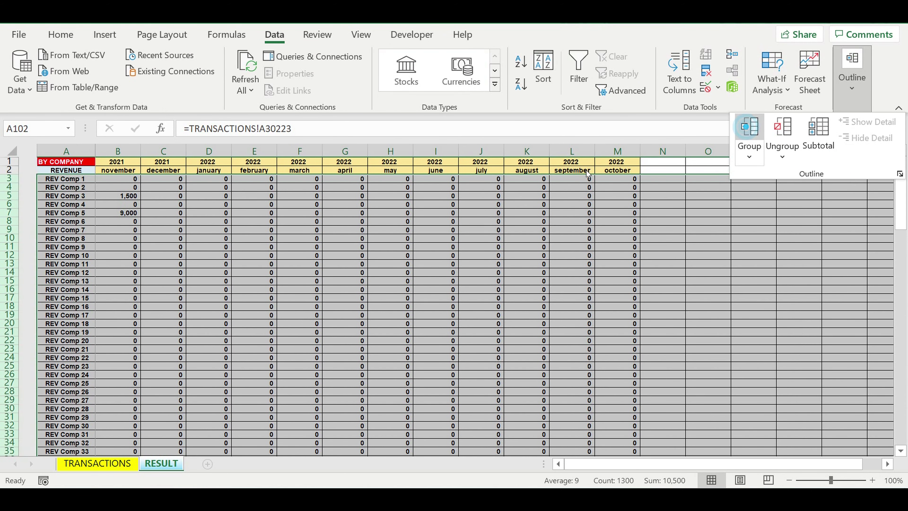
left_click(159, 300)
left_click(225, 314)
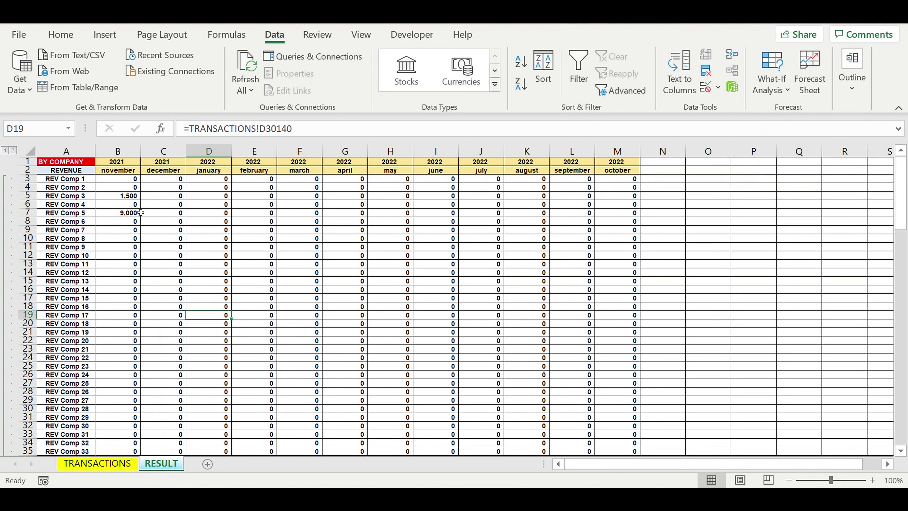
scroll(143, 213, "down", 1)
scroll(147, 216, "down", 3)
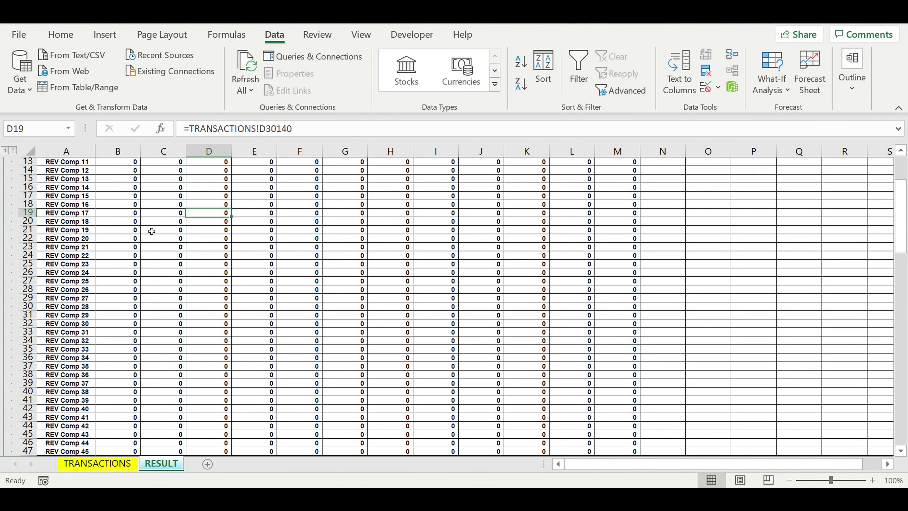
scroll(151, 231, "up", 3)
scroll(151, 231, "down", 4)
scroll(162, 264, "down", 5)
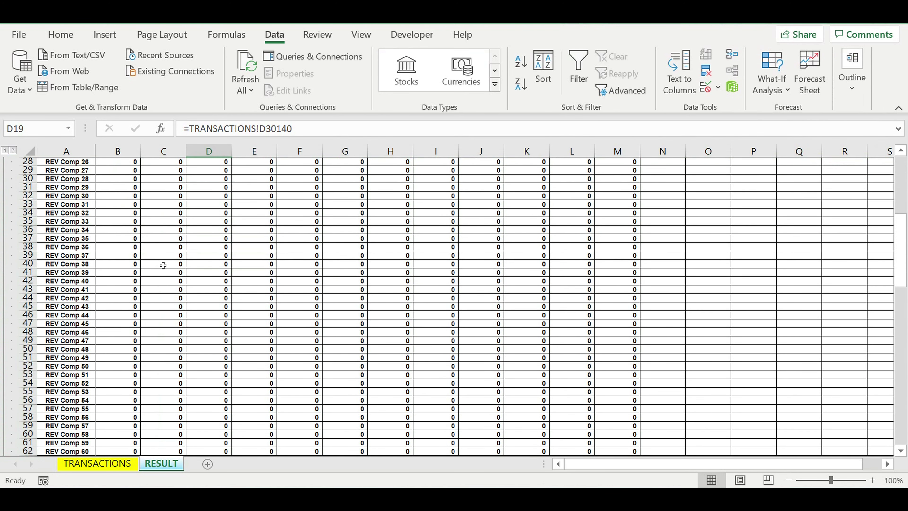
scroll(163, 265, "down", 3)
scroll(163, 265, "down", 4)
scroll(163, 265, "down", 7)
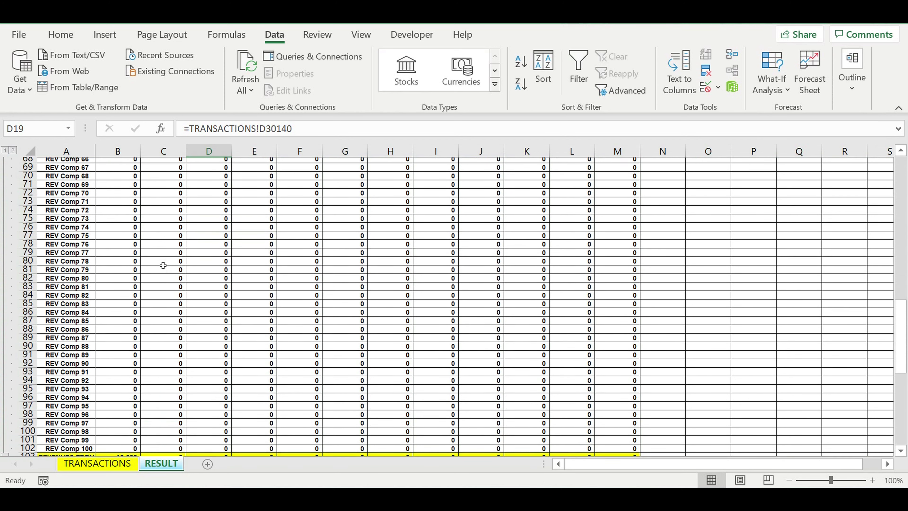
scroll(163, 265, "down", 6)
left_click(167, 306)
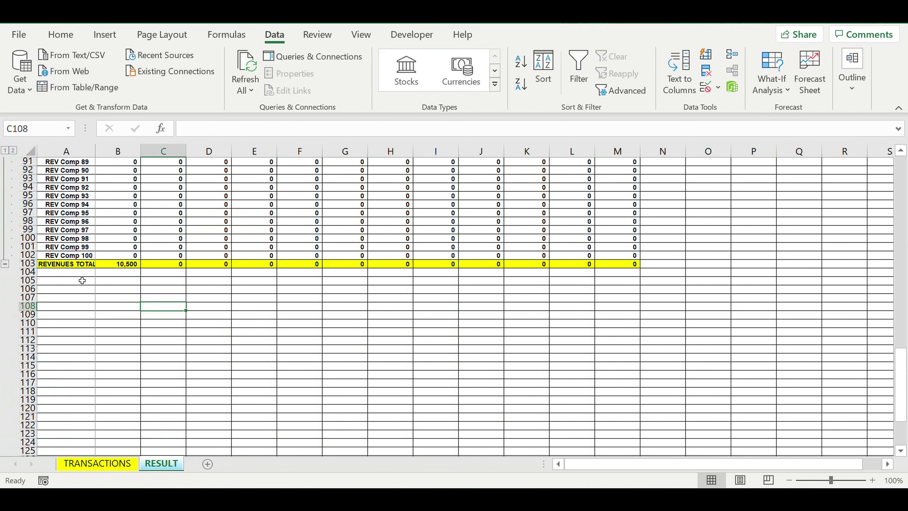
Start a link formula in RESULT cell A104 and scroll down the TRANSACTIONS sheet
left_click(65, 276)
type("=")
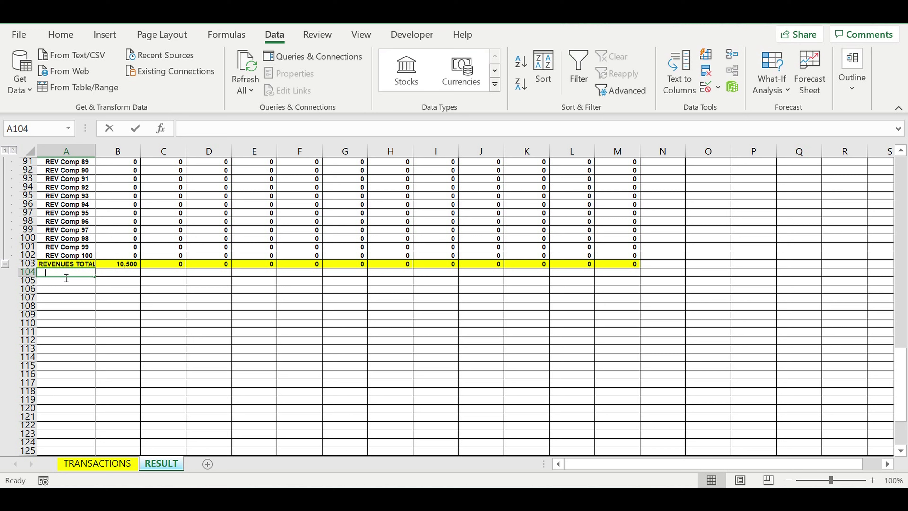
left_click(105, 463)
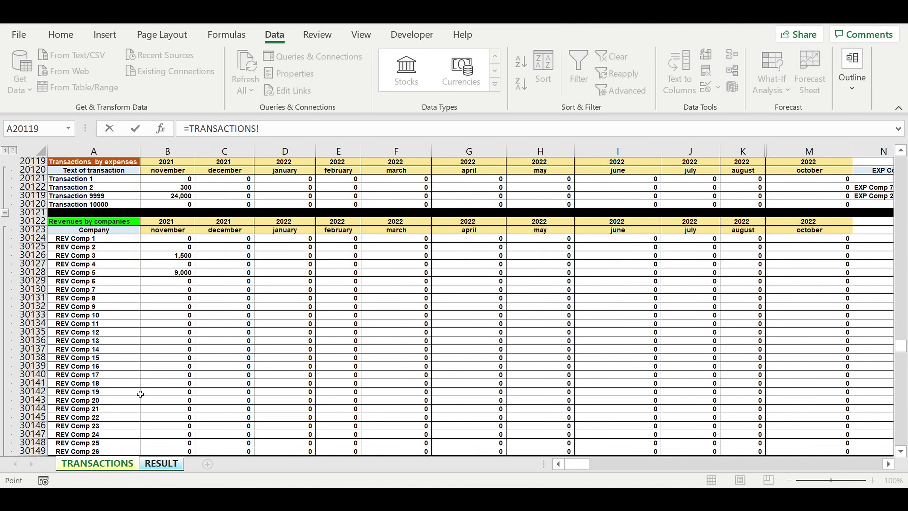
scroll(164, 303, "down", 4)
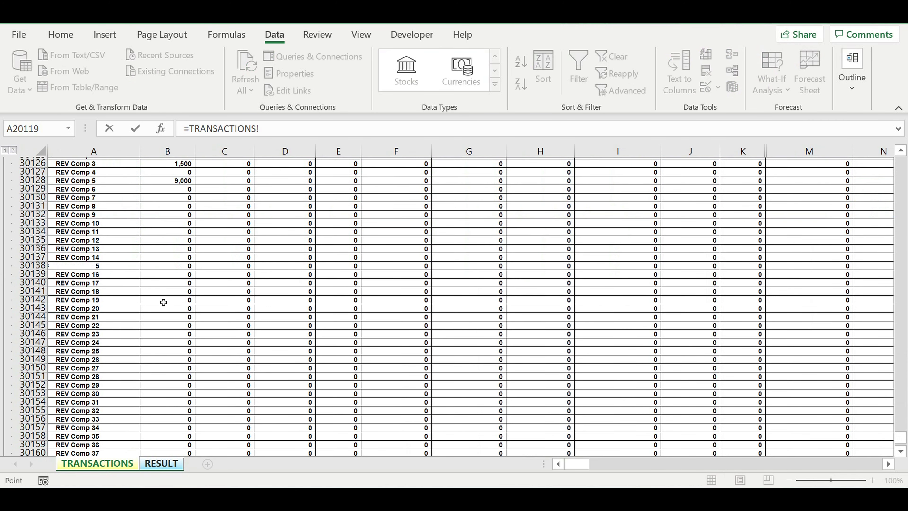
scroll(163, 302, "down", 7)
scroll(164, 303, "down", 4)
scroll(164, 303, "down", 4)
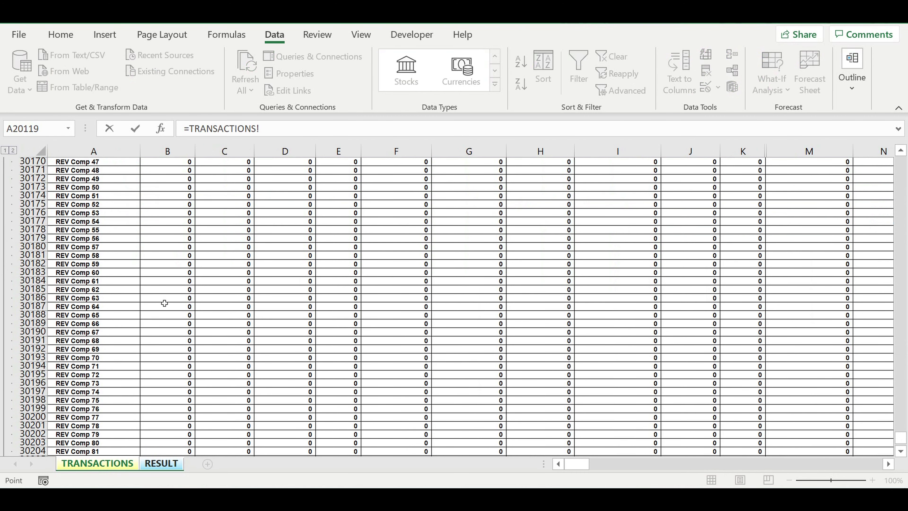
scroll(164, 303, "down", 4)
scroll(165, 303, "down", 4)
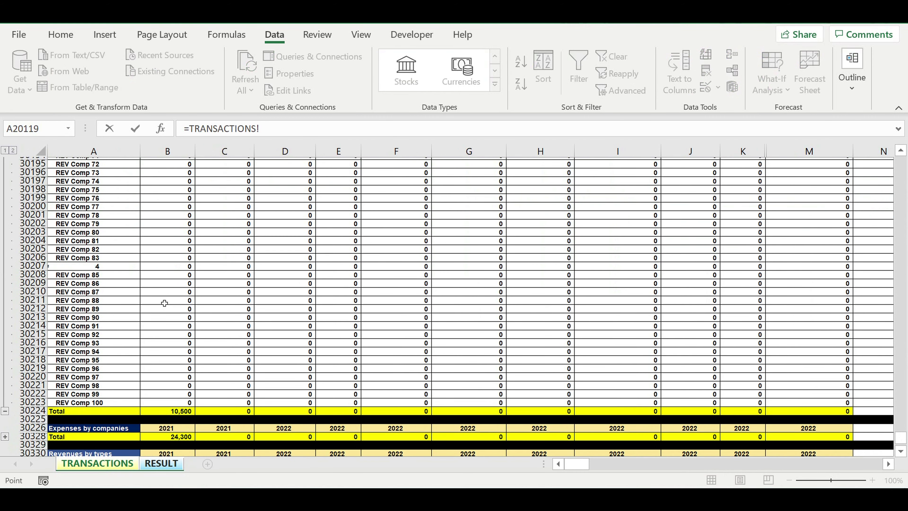
scroll(164, 303, "down", 3)
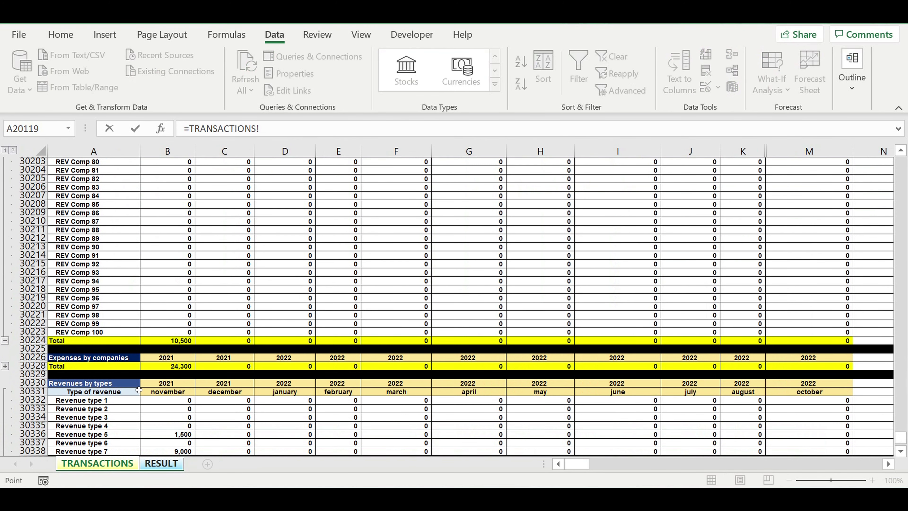
Cancel the unfinished formula and expand the Expenses by companies group on TRANSACTIONS
triple_click(290, 136)
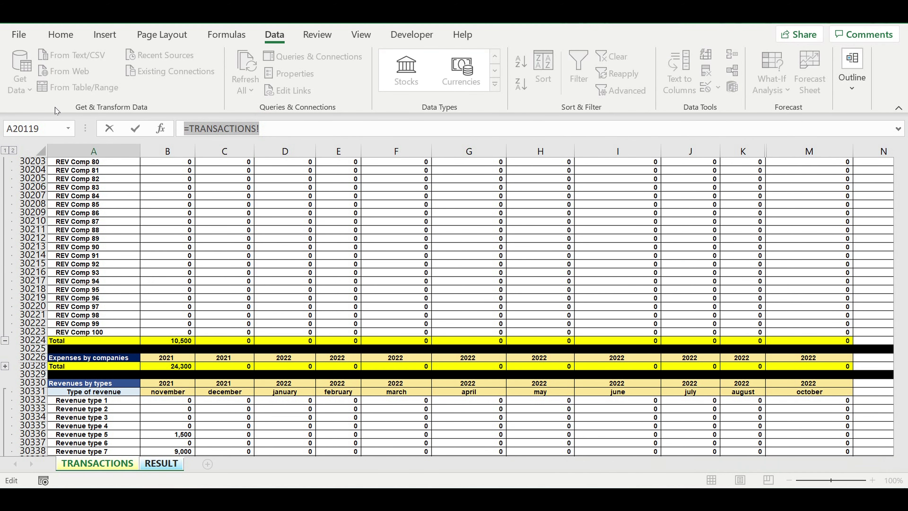
key("Escape")
left_click(164, 300)
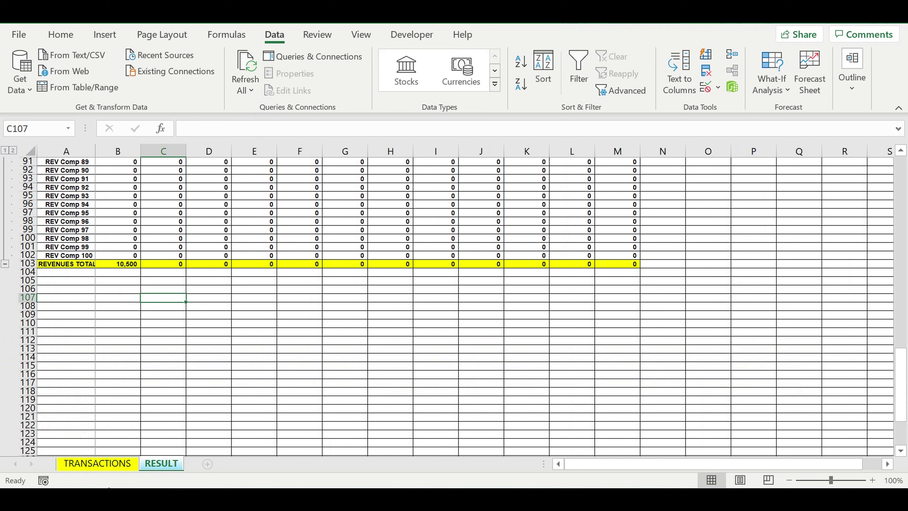
left_click(96, 463)
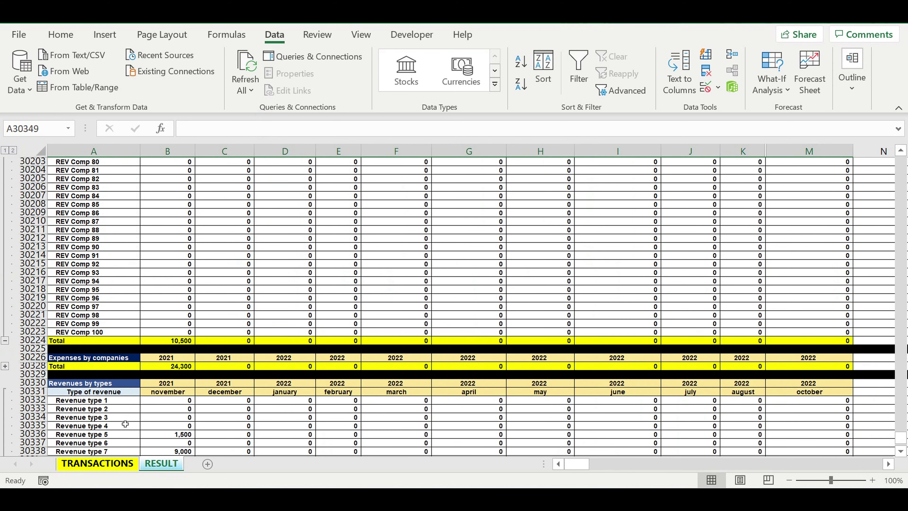
left_click(5, 366)
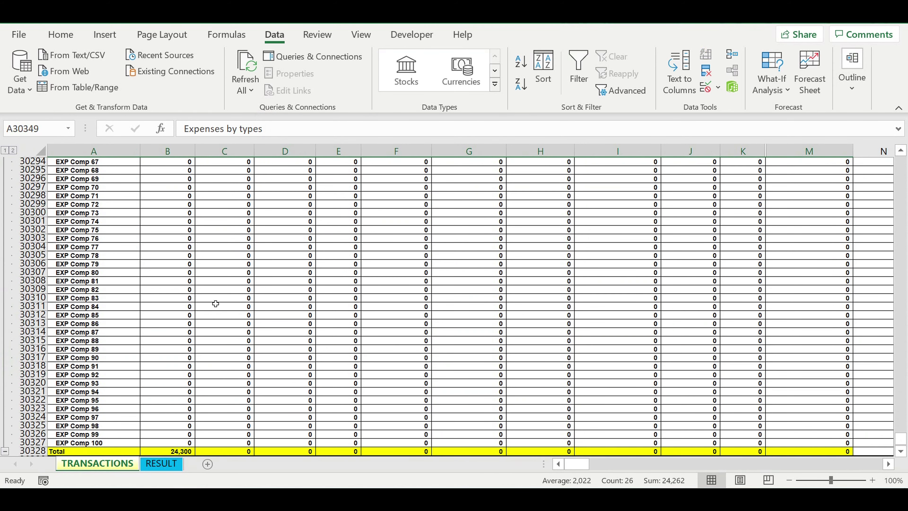
scroll(220, 307, "up", 1)
scroll(220, 308, "up", 12)
scroll(220, 308, "up", 4)
scroll(220, 307, "up", 5)
scroll(220, 307, "up", 3)
scroll(220, 307, "up", 2)
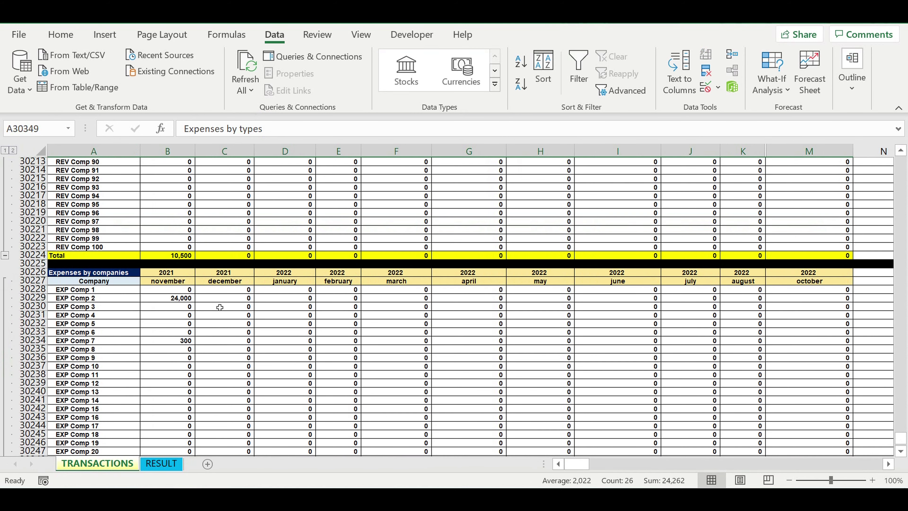
scroll(220, 308, "down", 1)
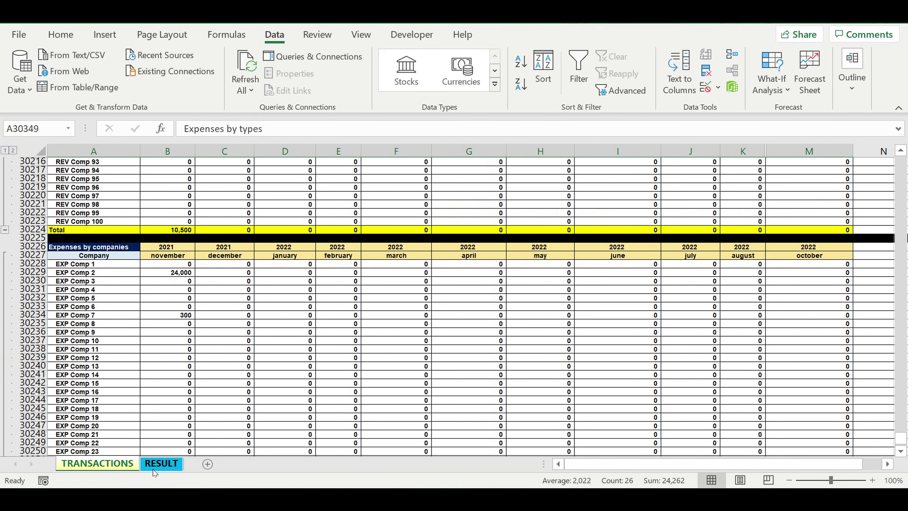
Begin a =TRANSACTIONS! link formula in RESULT cell A104
left_click(153, 470)
left_click(67, 275)
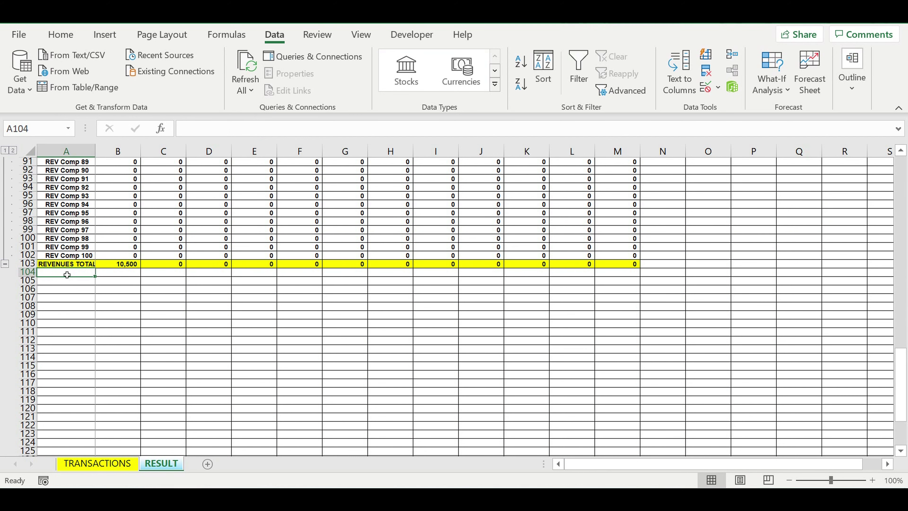
type("=")
left_click(90, 465)
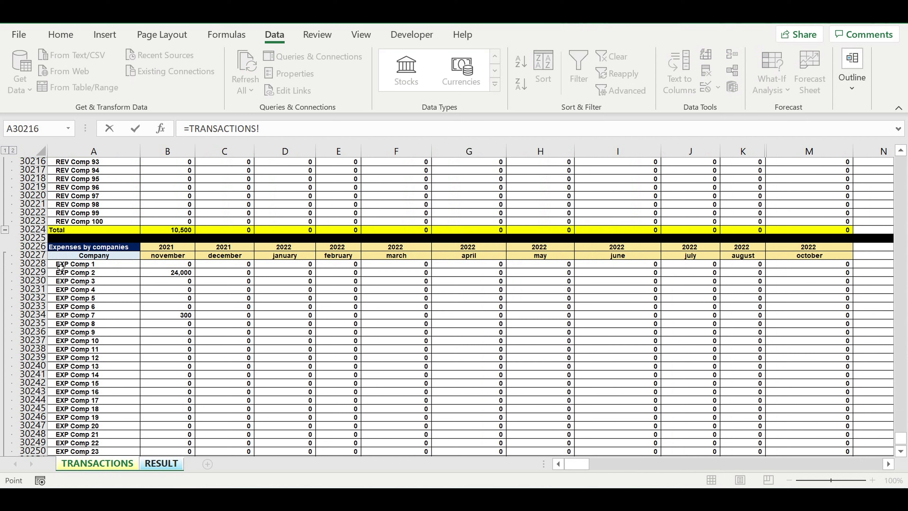
Link A104 to TRANSACTIONS!A30228 (EXP Comp 1) and fill it into B104
left_click(61, 268)
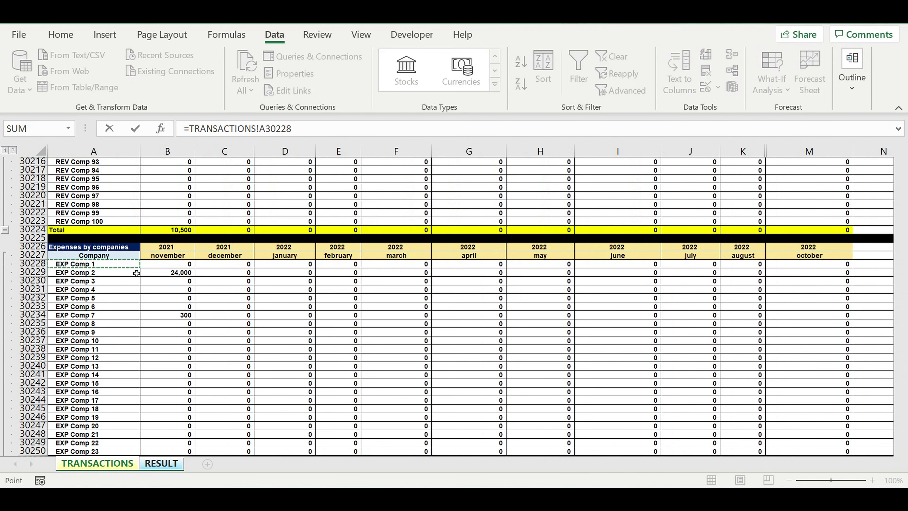
key("Return")
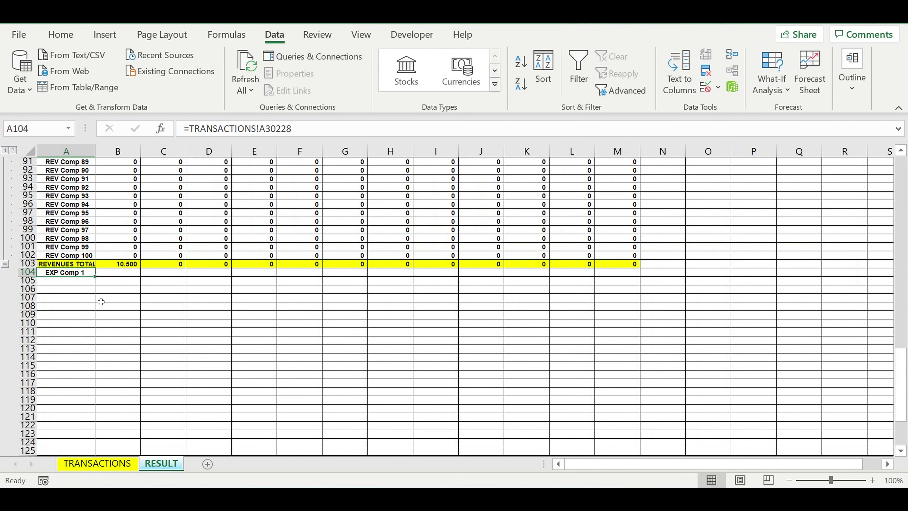
left_click_drag(96, 282, 129, 301)
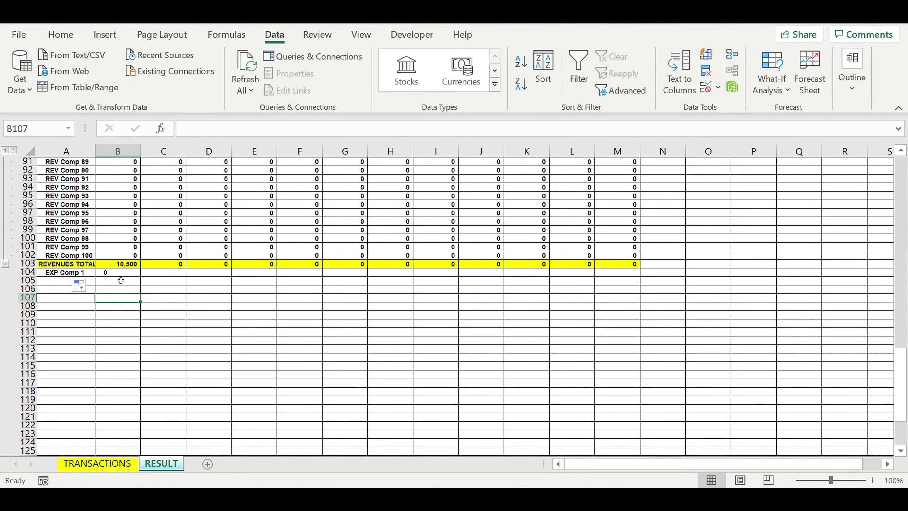
Right-align B104 without indent and fill its link across to M104
left_click(120, 273)
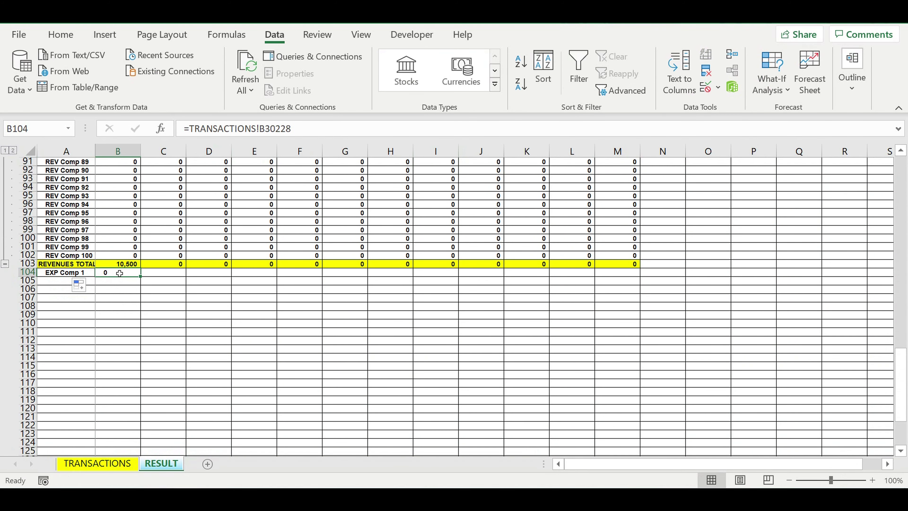
left_click(60, 35)
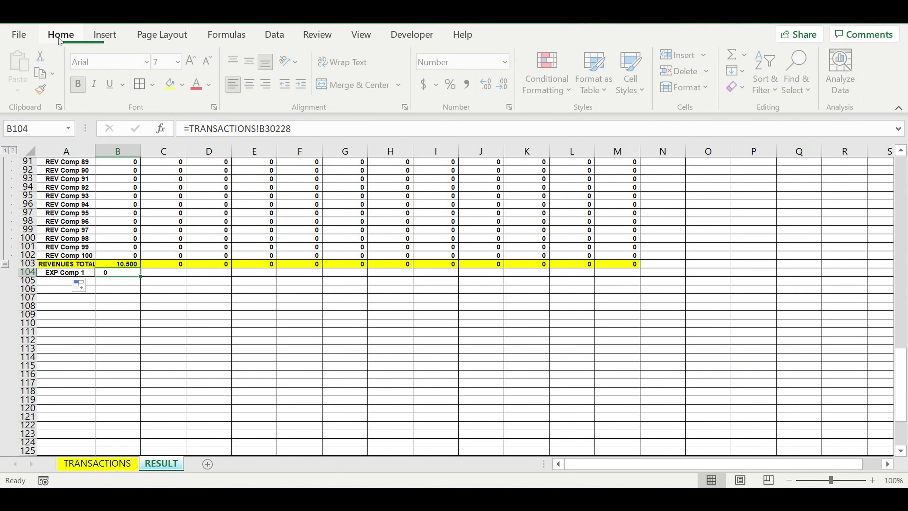
left_click(268, 84)
left_click(286, 84)
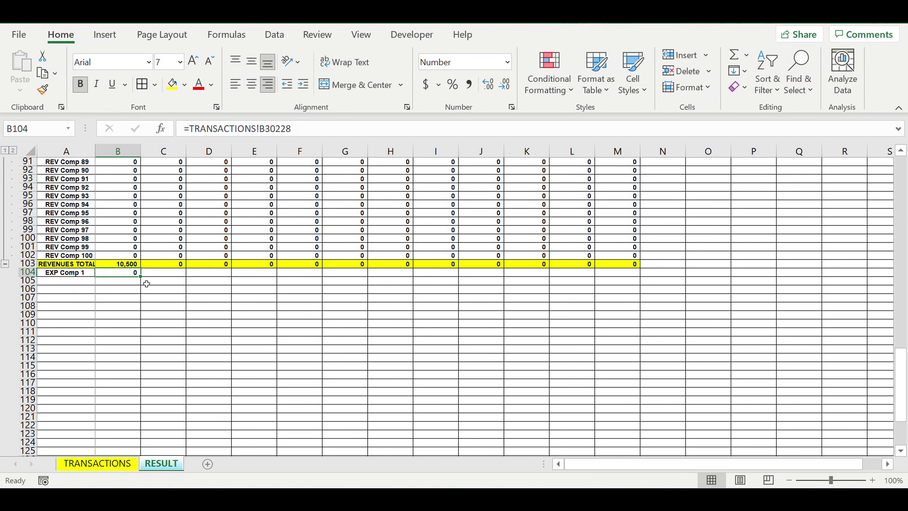
left_click_drag(142, 283, 639, 290)
left_click(500, 317)
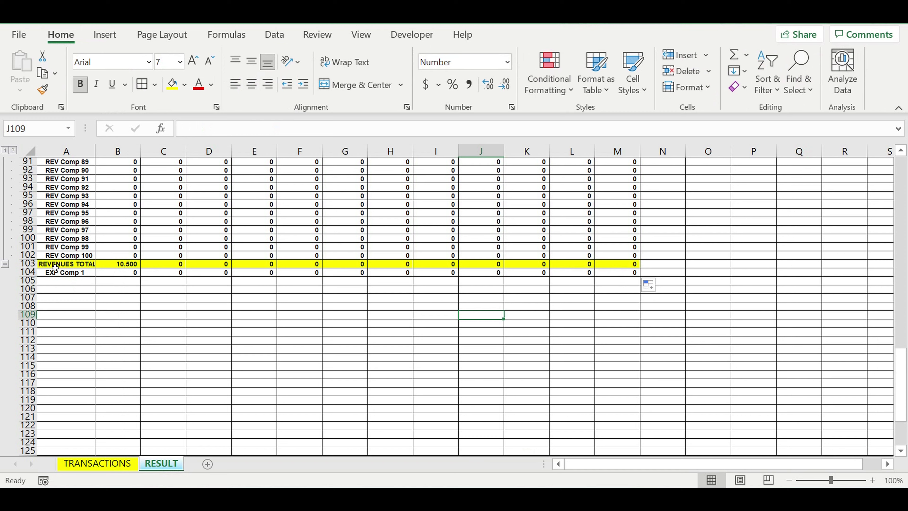
left_click_drag(58, 279, 615, 277)
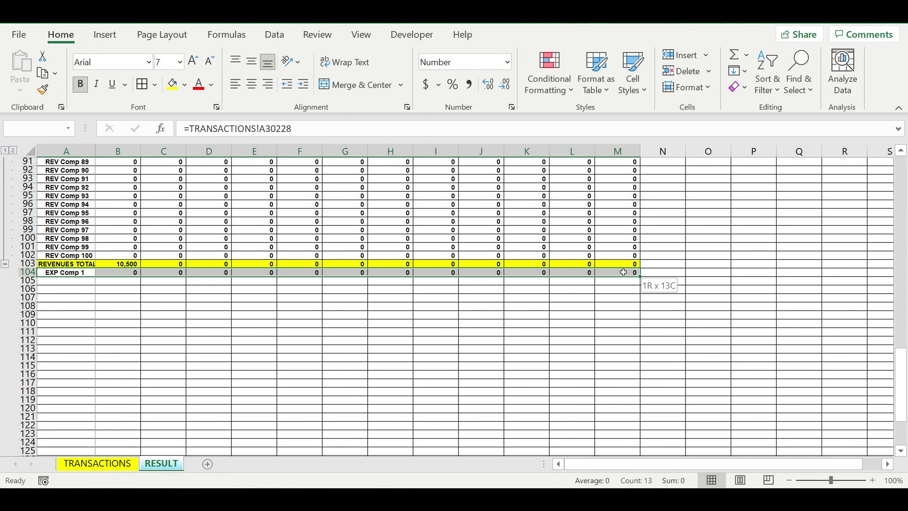
scroll(585, 278, "down", 2)
Fill the EXP Comp row down in stages through rows 182 and 202 to EXP Comp 100 in row 203
left_click_drag(641, 225, 644, 425)
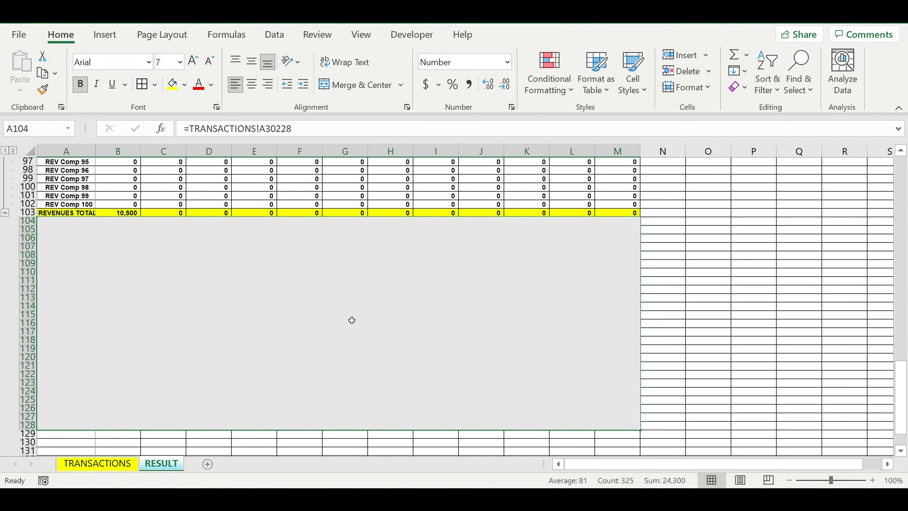
scroll(352, 321, "down", 4)
scroll(364, 308, "down", 4)
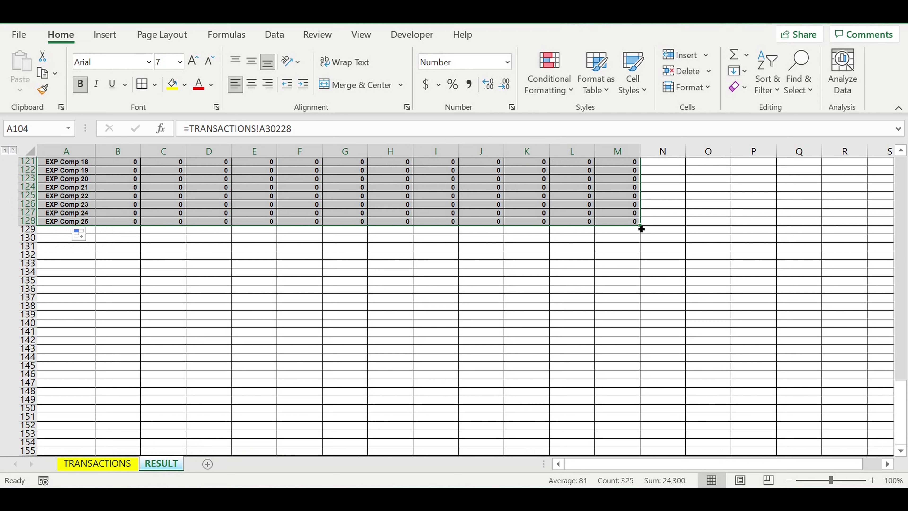
left_click_drag(641, 229, 645, 427)
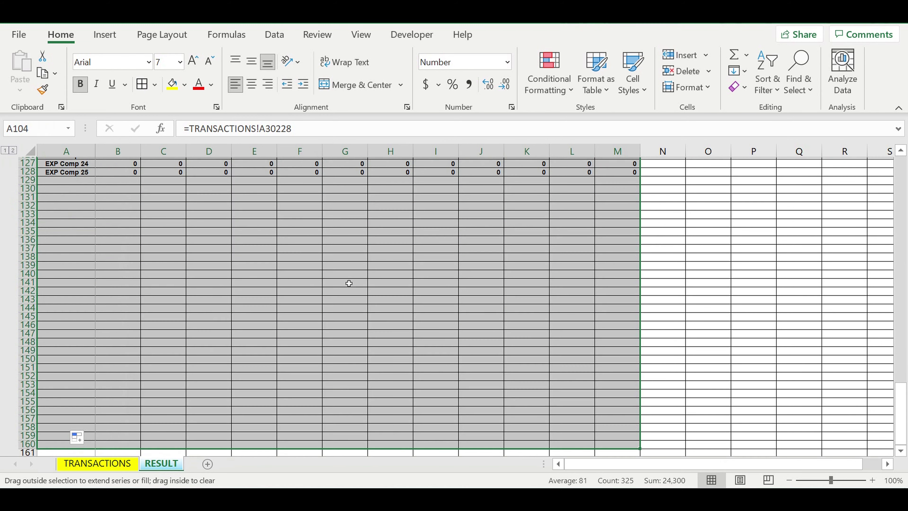
left_click_drag(644, 427, 643, 443)
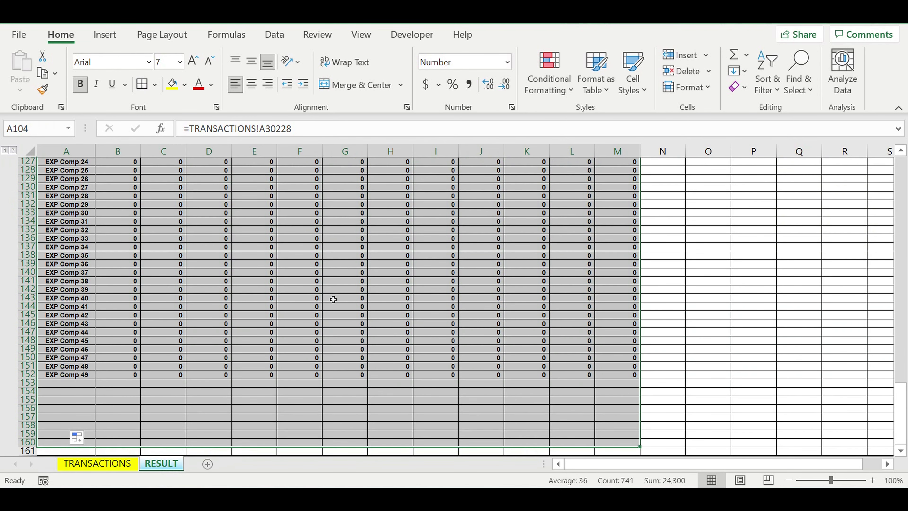
scroll(360, 322, "down", 4)
scroll(367, 323, "down", 4)
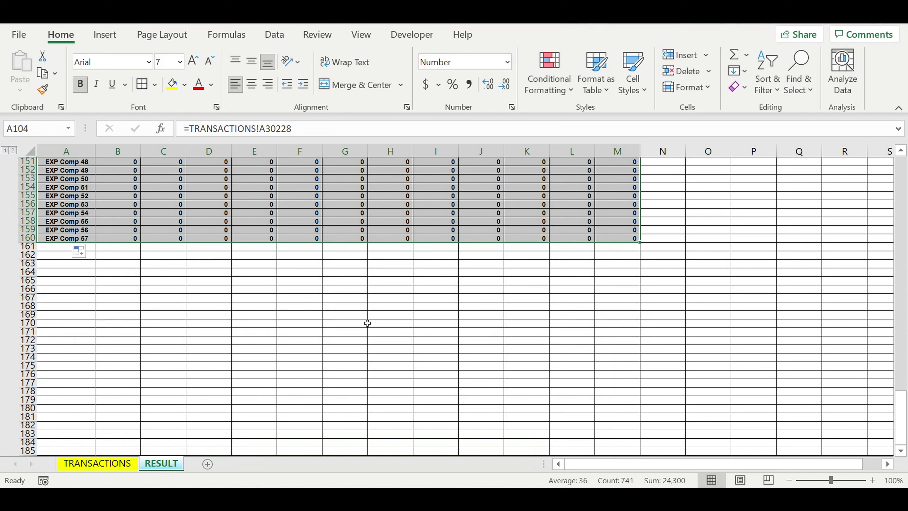
left_click_drag(644, 247, 637, 352)
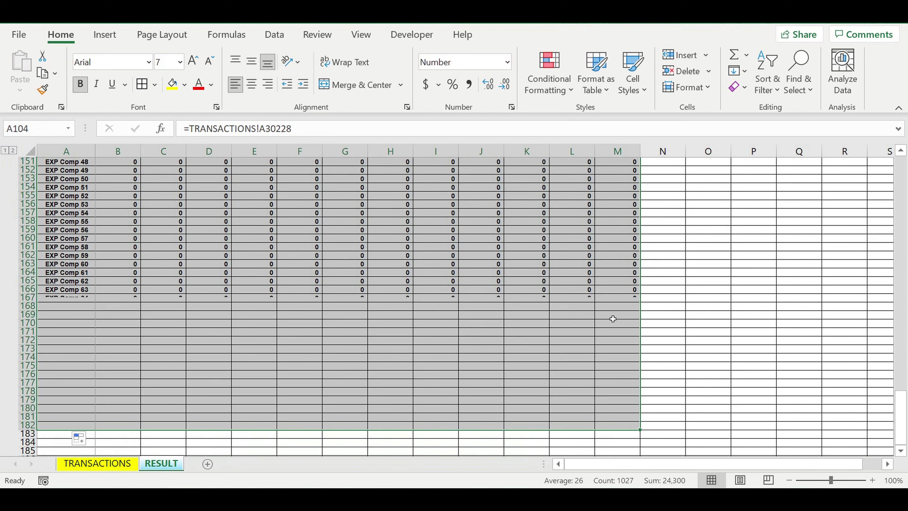
scroll(409, 325, "down", 1)
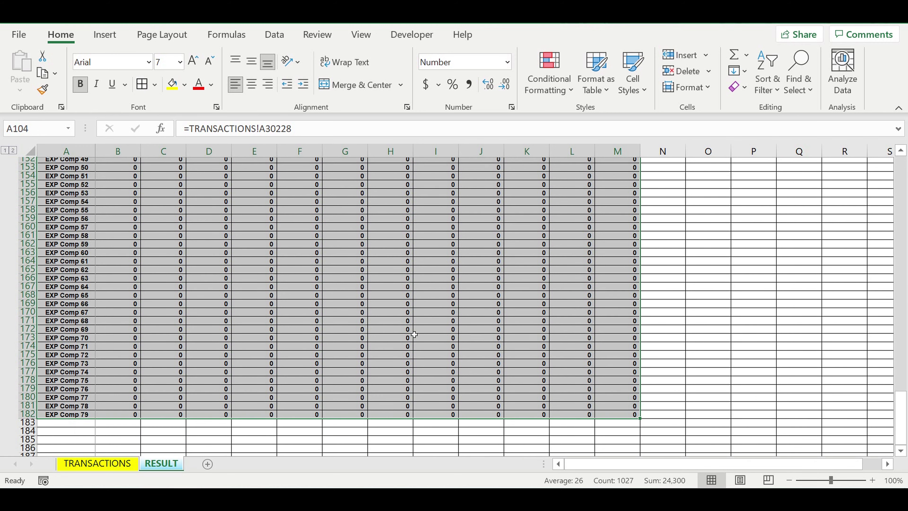
scroll(414, 333, "down", 4)
scroll(414, 333, "down", 2)
left_click_drag(643, 258, 645, 388)
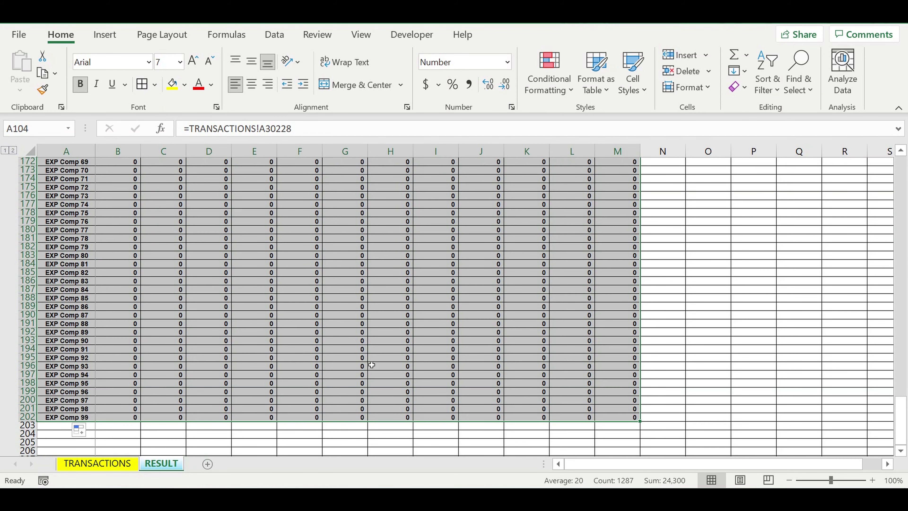
scroll(471, 371, "down", 1)
scroll(573, 375, "down", 1)
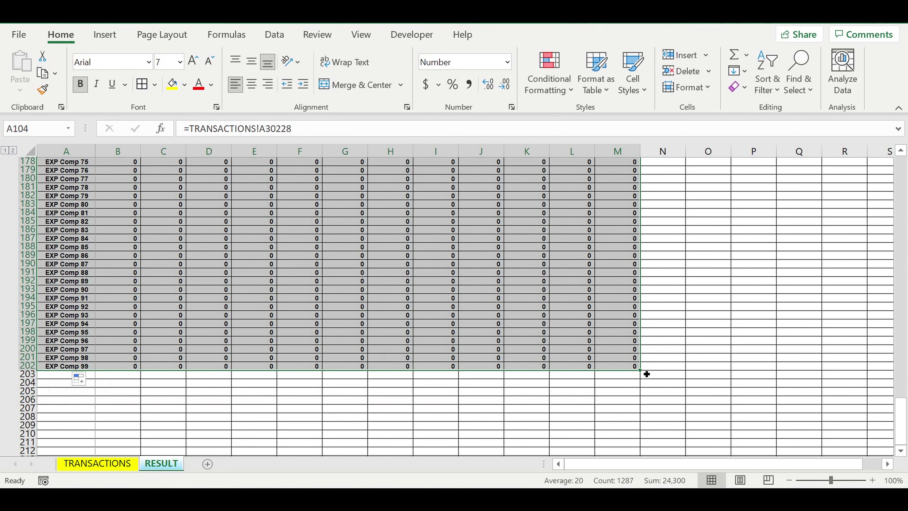
left_click_drag(646, 374, 645, 383)
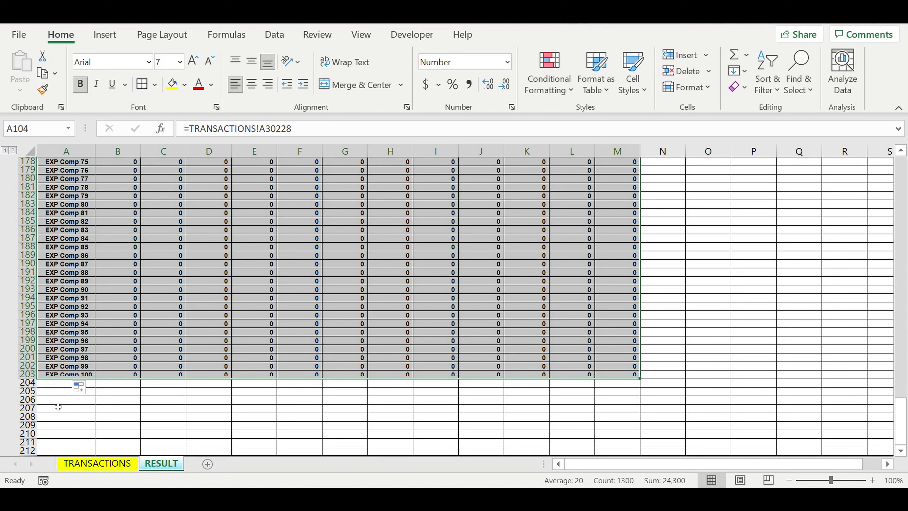
Label A204 'TOTAL EXPENSES' and autofit column A
left_click(58, 388)
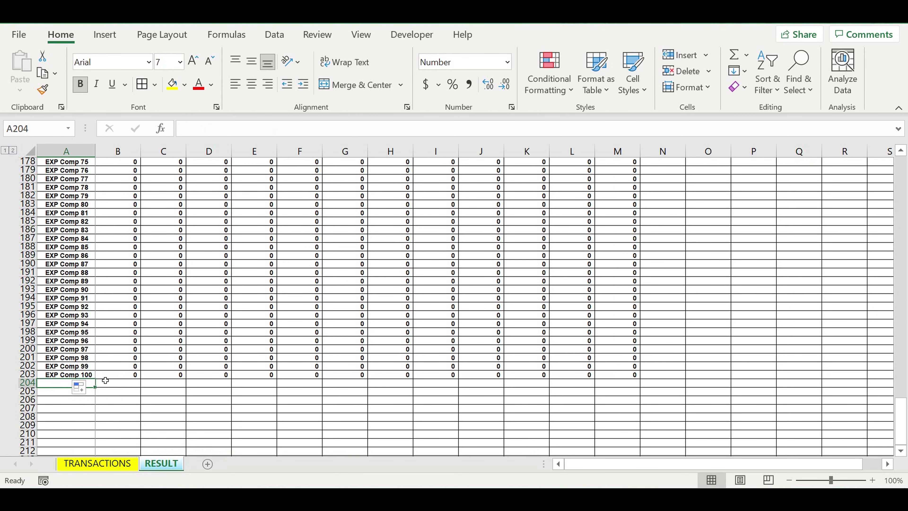
type("Tot")
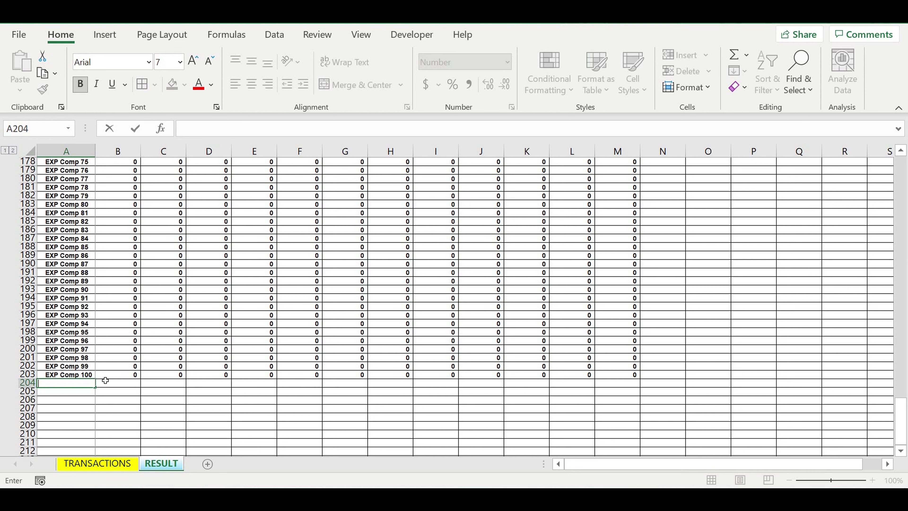
type("TOTAL EXPENSE")
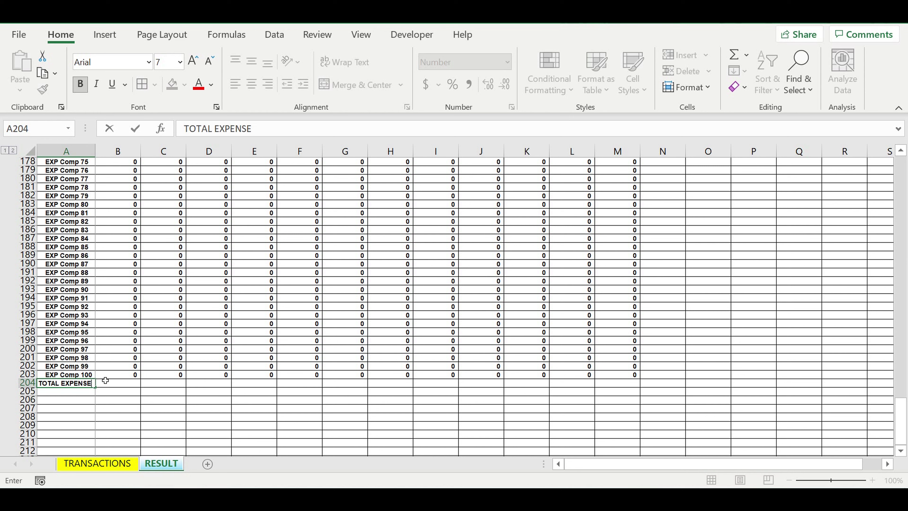
type("S")
key("Return")
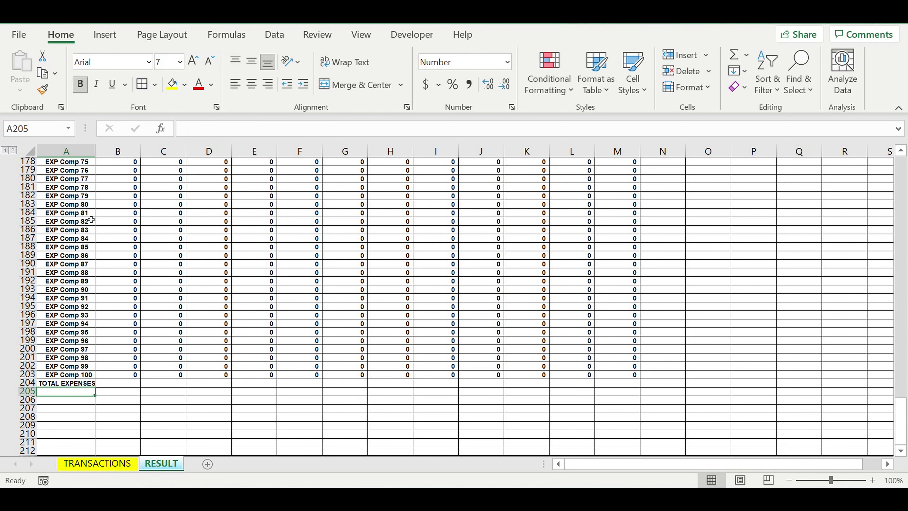
double_click(95, 150)
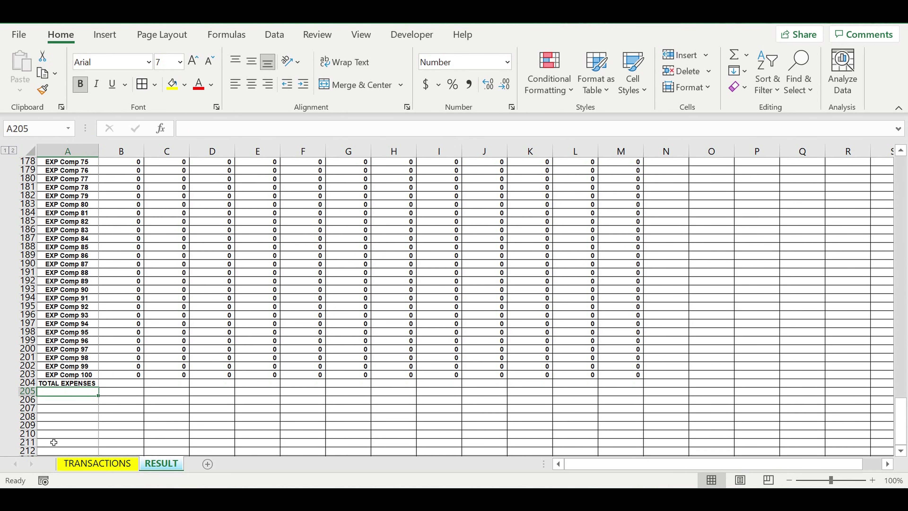
Shade A204:M204 yellow and start an AutoSum of the expense rows in B204
left_click_drag(72, 383, 640, 384)
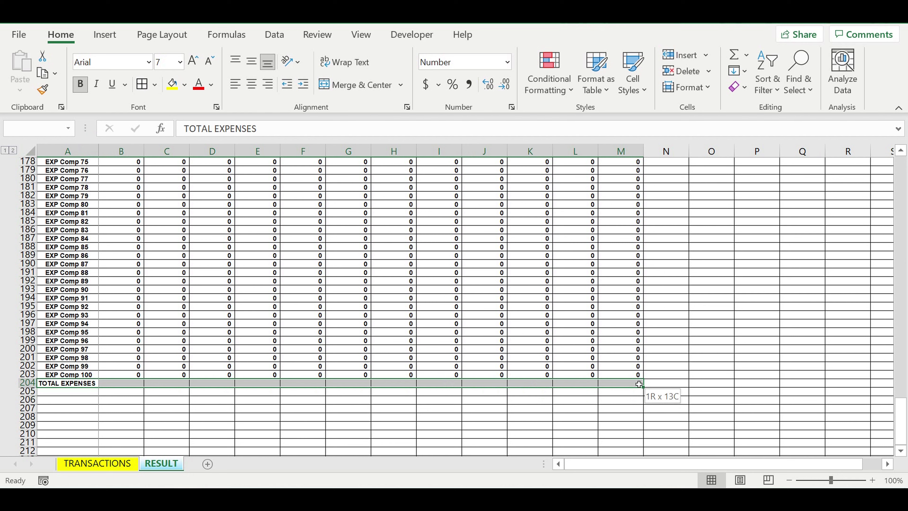
left_click(172, 84)
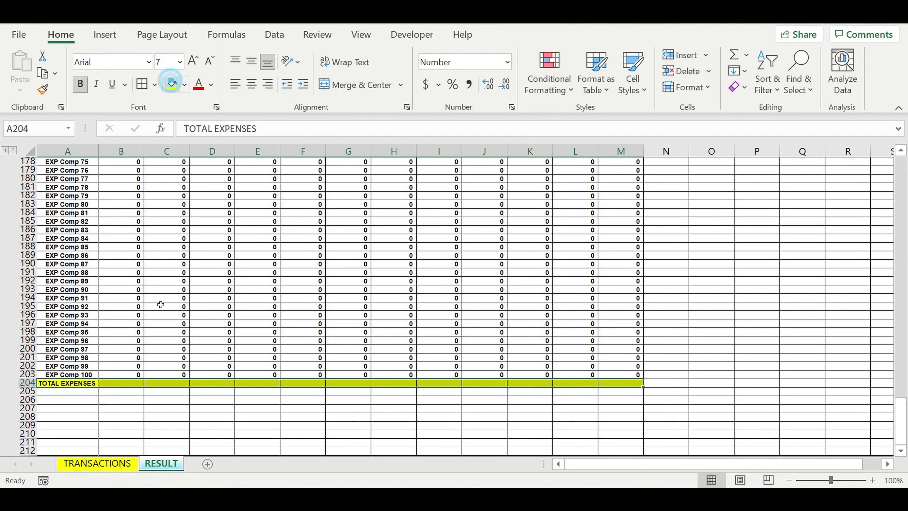
left_click(124, 386)
left_click(734, 55)
scroll(182, 286, "up", 7)
scroll(190, 279, "up", 8)
scroll(197, 273, "up", 8)
scroll(196, 273, "up", 2)
scroll(197, 275, "up", 3)
scroll(196, 277, "up", 2)
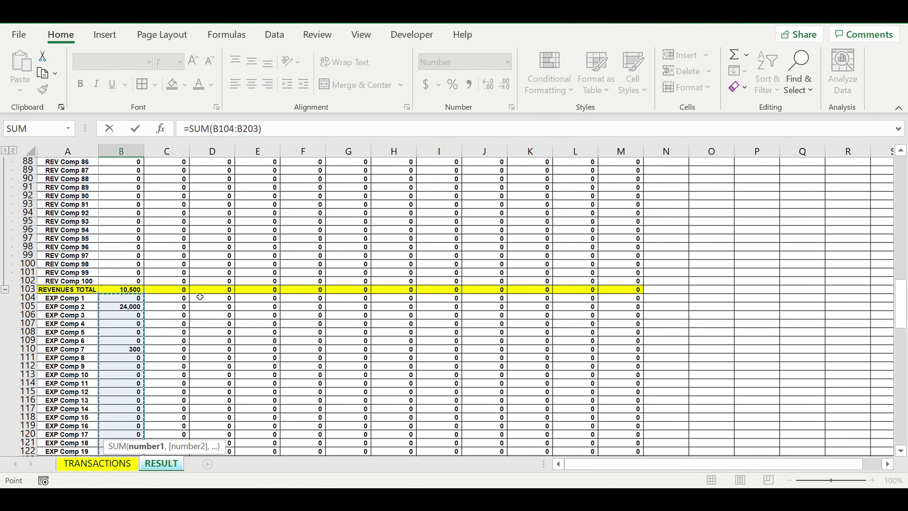
Commit =SUM(B104:B203) in B204 and rename the A204 label to 'EXPENSES TOTAL'
key("Return")
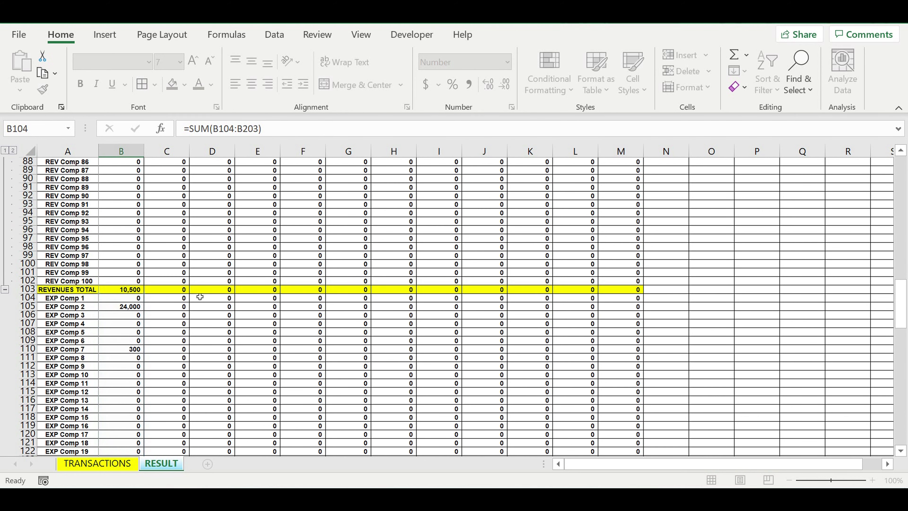
scroll(179, 315, "down", 1)
scroll(118, 365, "down", 1)
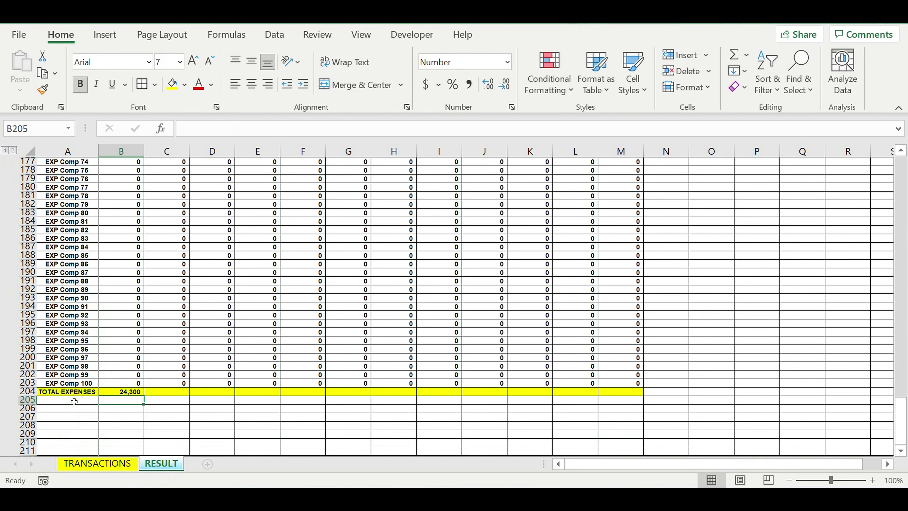
left_click(65, 392)
left_click(280, 136)
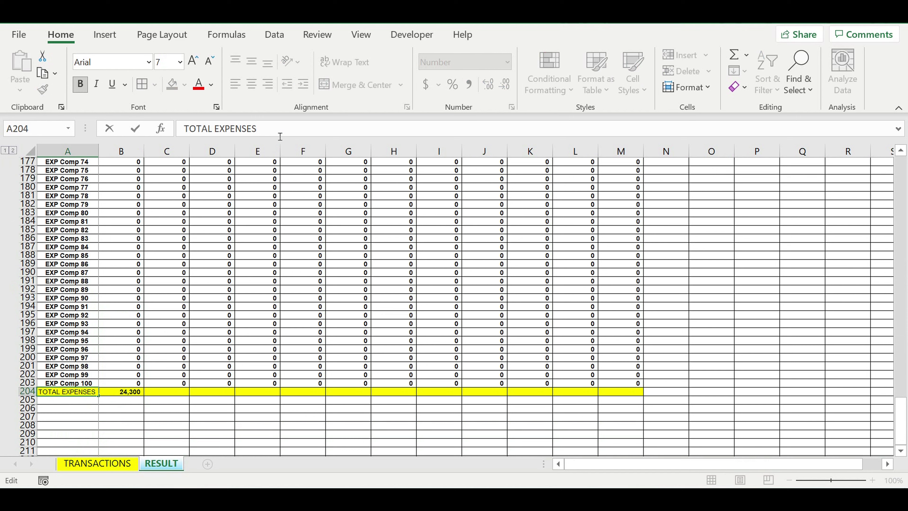
type(" TOTAL")
double_click(205, 128)
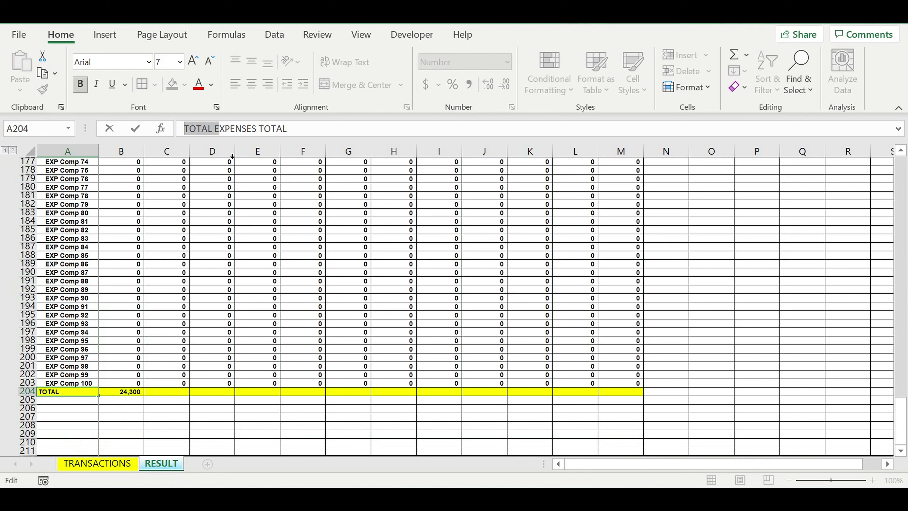
key("BackSpace")
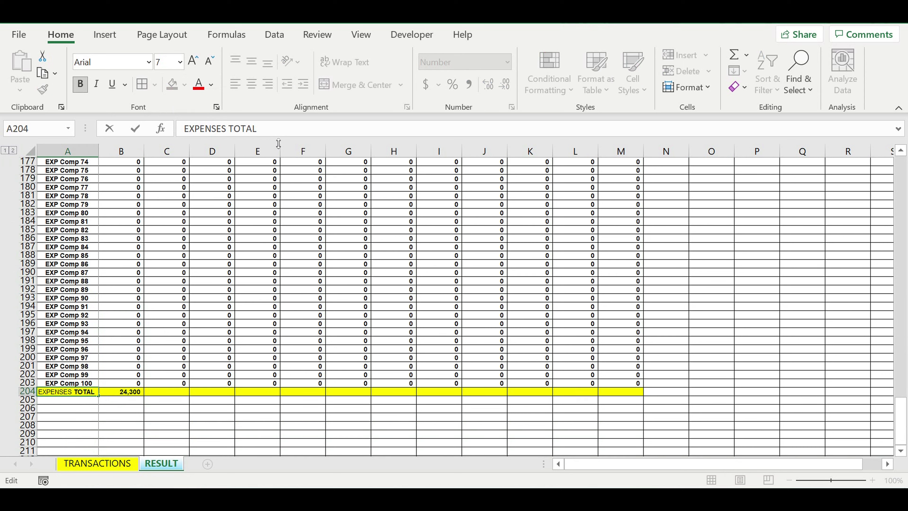
key("Return")
Fill the B204 expense sum across to M204, with B204 totalling 24,300
left_click(152, 432)
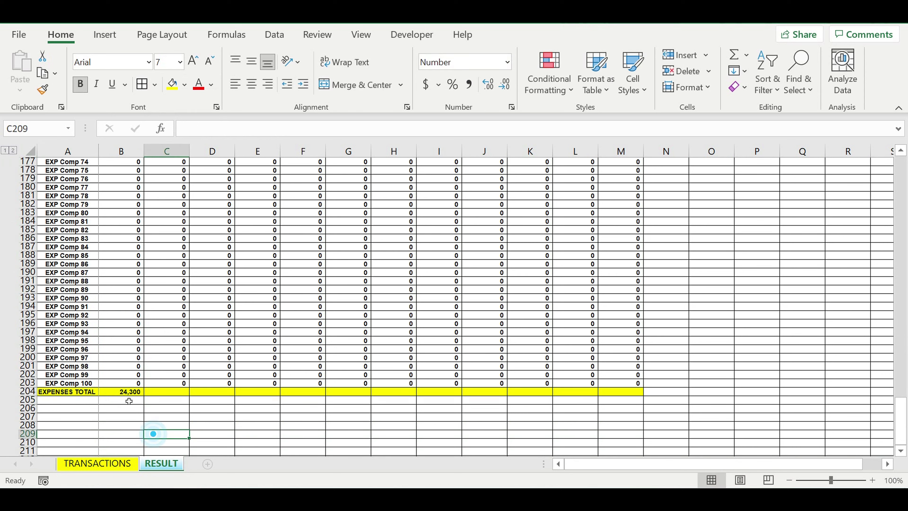
left_click(126, 392)
left_click_drag(142, 396, 641, 413)
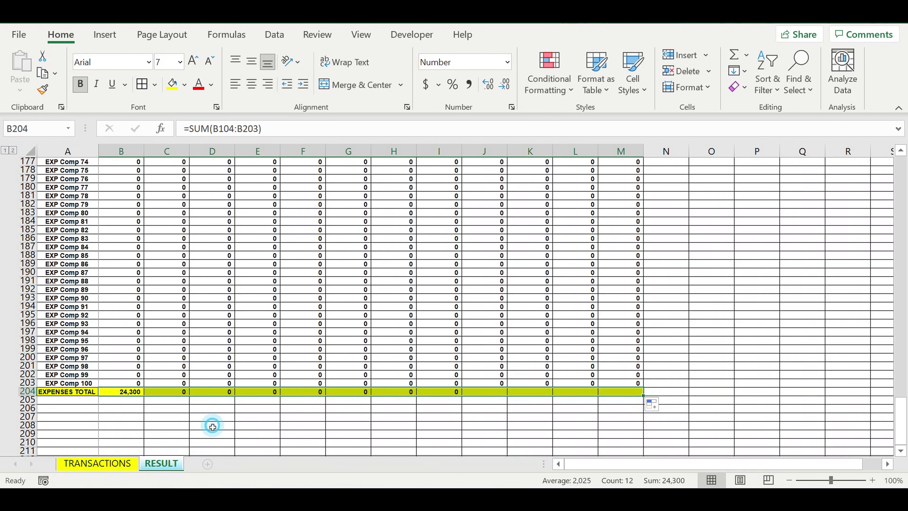
left_click(212, 427)
left_click_drag(26, 384, 27, 161)
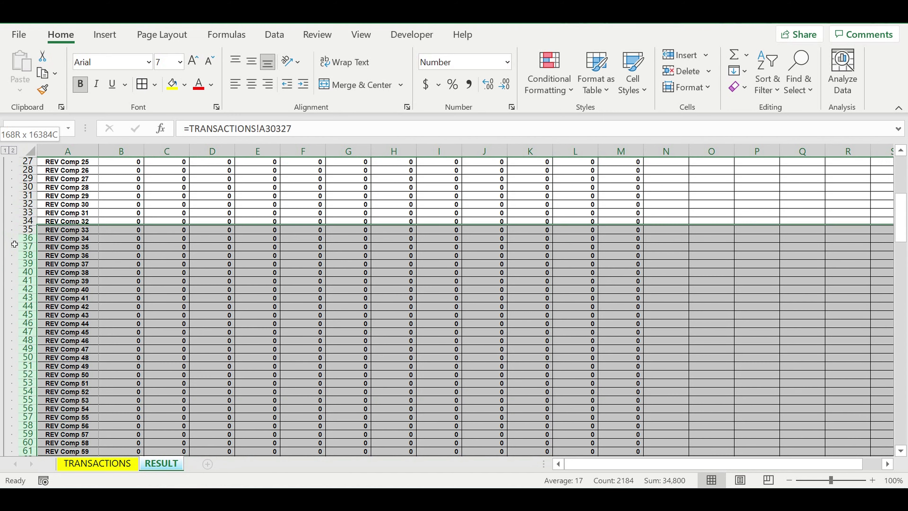
Group the EXP Comp rows into a collapsible outline block
left_click_drag(27, 161, 14, 244)
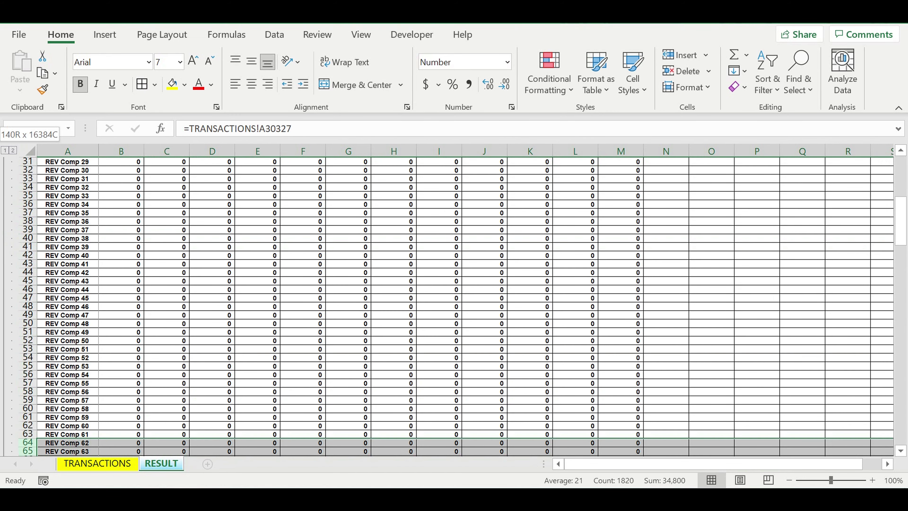
mouse_move(14, 257)
left_mouse_down()
mouse_move(3, 199)
mouse_move(19, 217)
left_mouse_up()
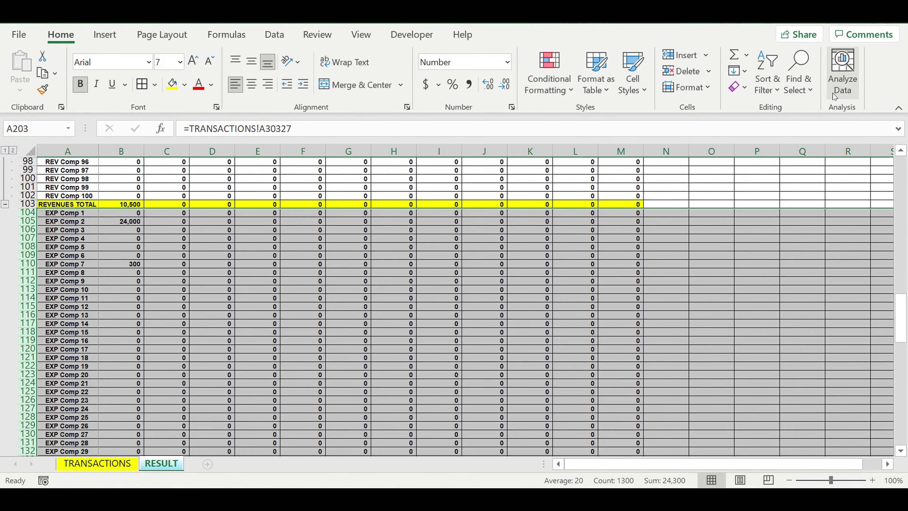
scroll(844, 93, "down", 4)
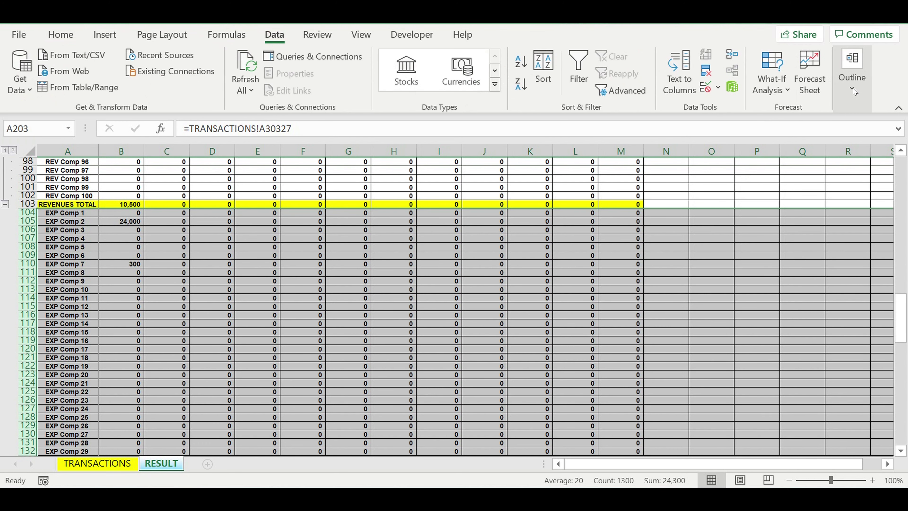
left_click(853, 88)
left_click(738, 133)
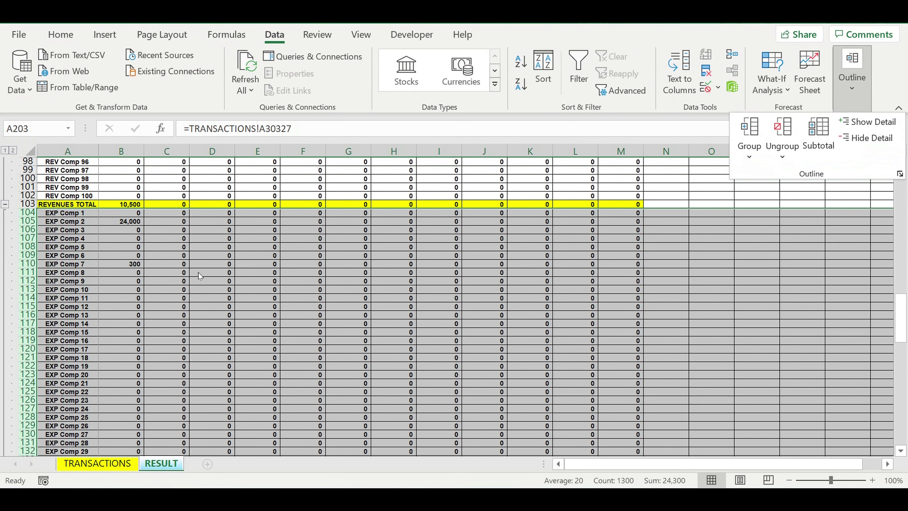
key("Escape")
Collapse the EXP Comp group so only EXPENSES TOTAL shows below its header
scroll(222, 283, "down", 4)
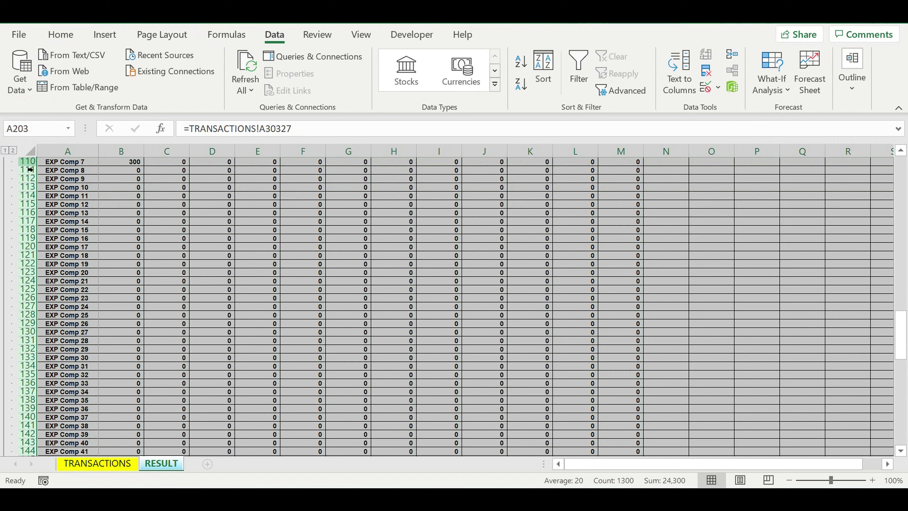
left_click(4, 150)
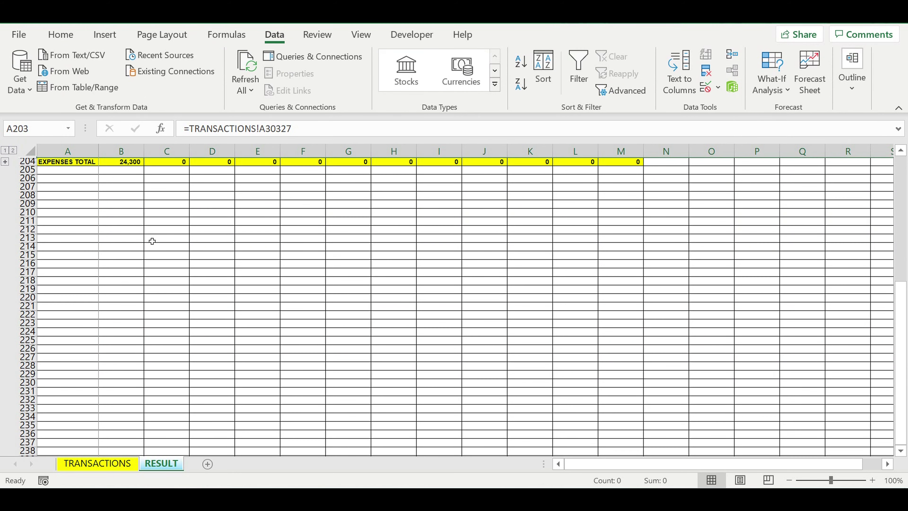
scroll(154, 240, "up", 3)
left_click(142, 246)
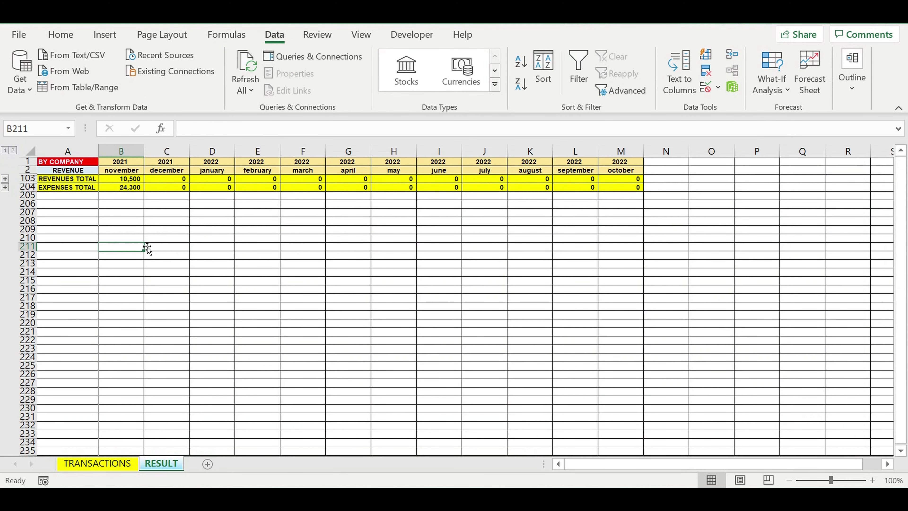
left_click(77, 196)
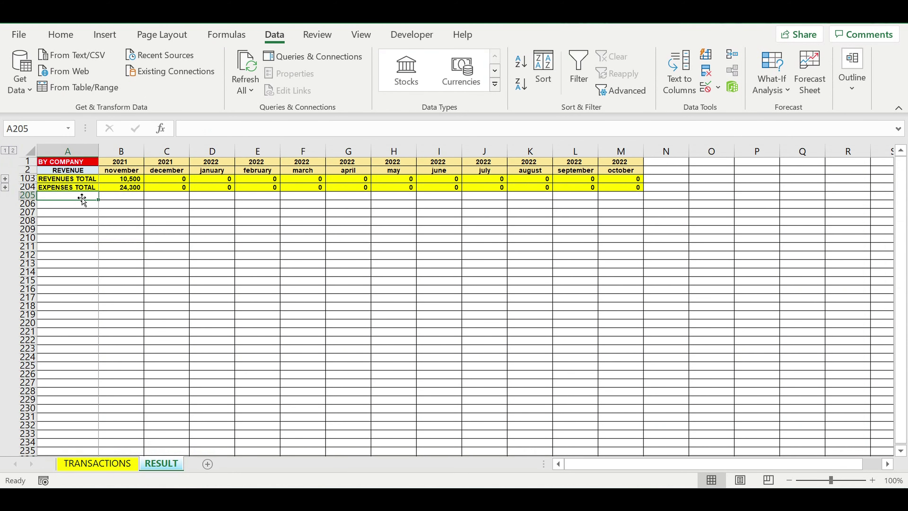
Rename A2 to 'Parameter' and enter Profit and 'Profitability (%)' labels in A205:A206
left_click(63, 171)
type("Para")
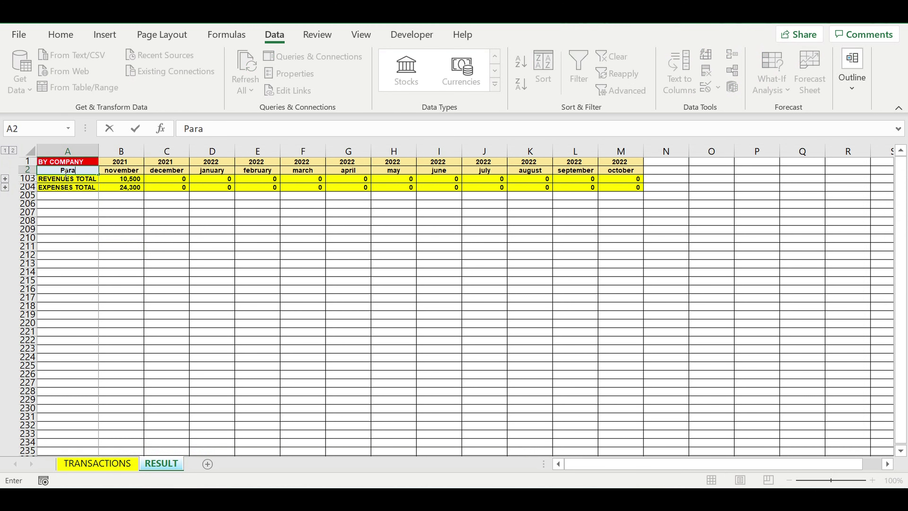
type("meter")
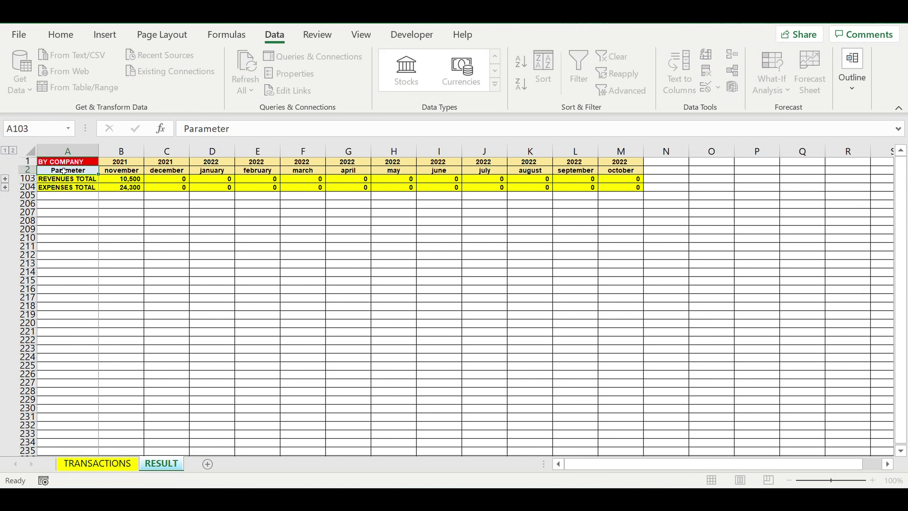
key("Return")
left_click(63, 194)
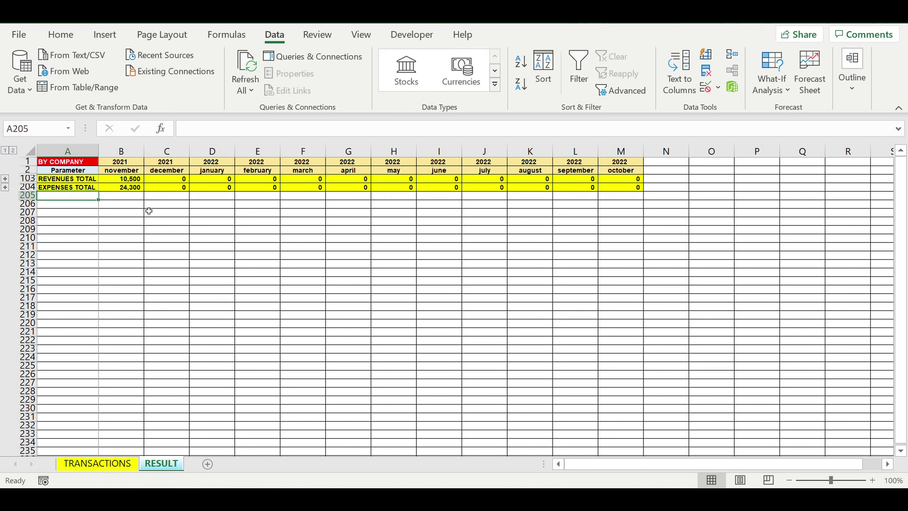
type("Profit")
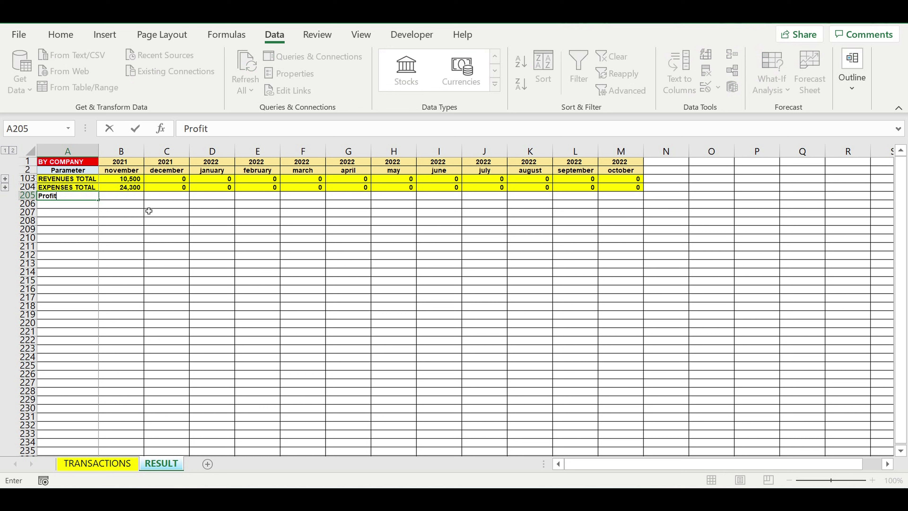
key("Return")
type("Profitability (%")
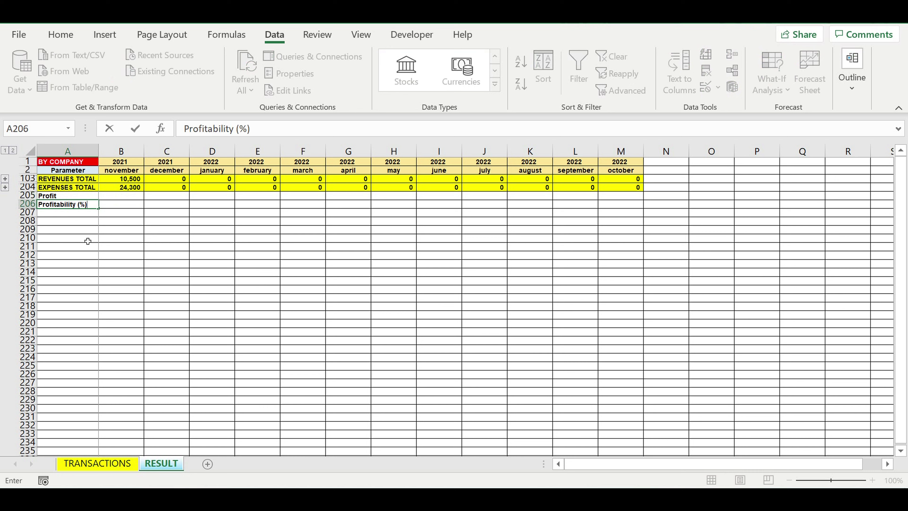
key("Return")
Correct A205 to 'Profit ($)' and start a B205 formula referencing November revenue B103
left_click(69, 197)
left_click(256, 136)
type("(")
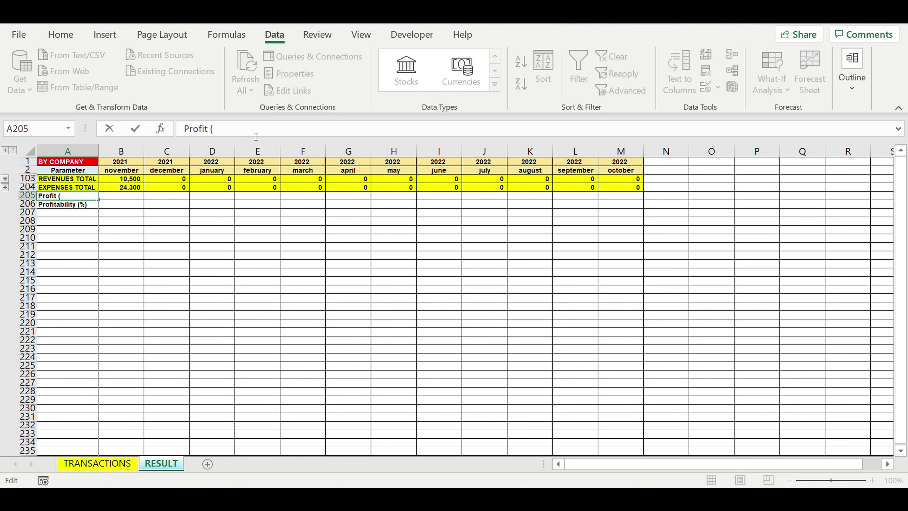
type("$)")
left_click(146, 256)
left_click(121, 196)
type("=")
left_click(130, 181)
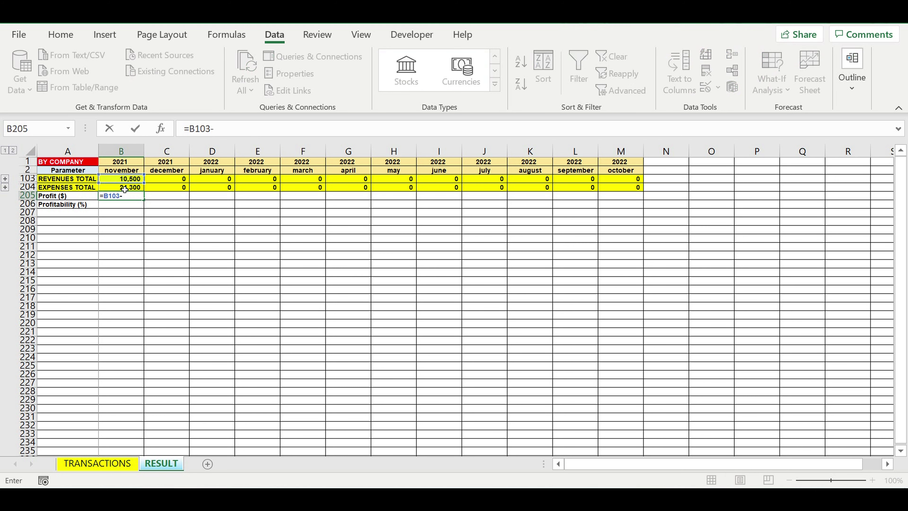
Enter =B103-B204 in B205 and =B205/B103 in B206
left_click(124, 188)
key("Return")
type("=")
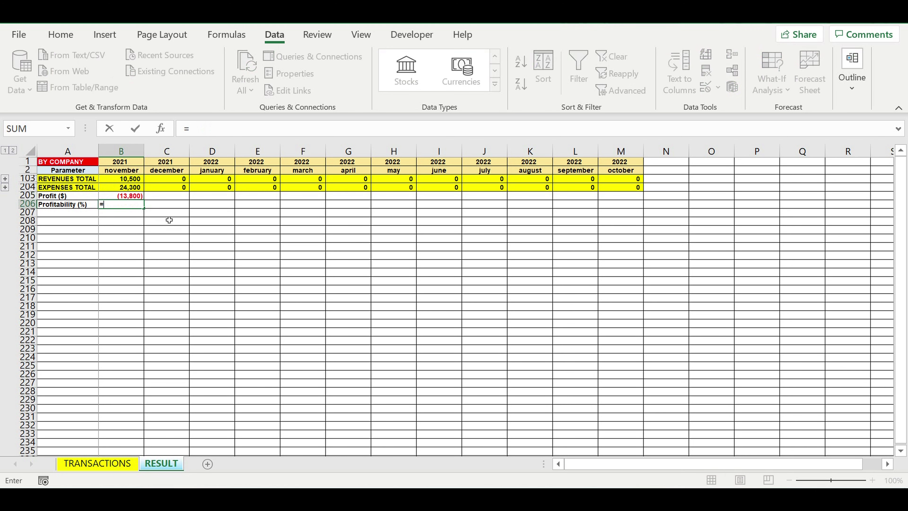
left_click(121, 197)
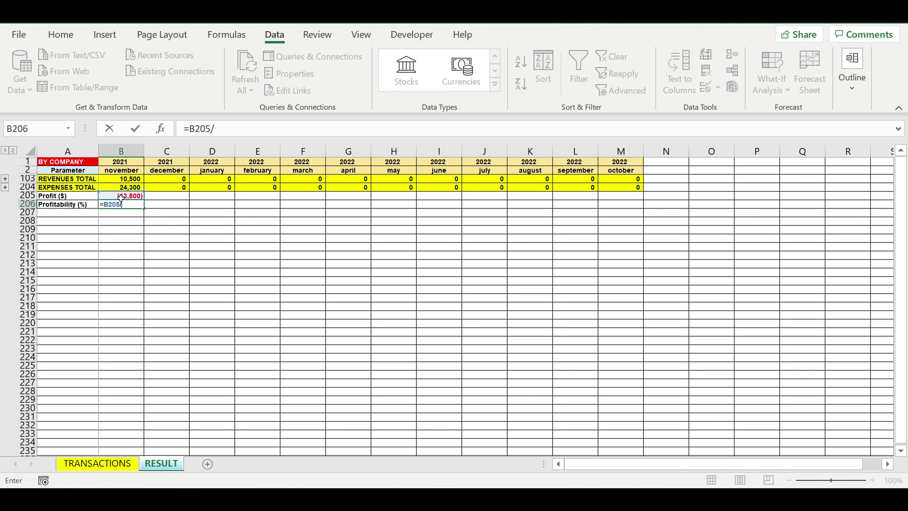
left_click(126, 183)
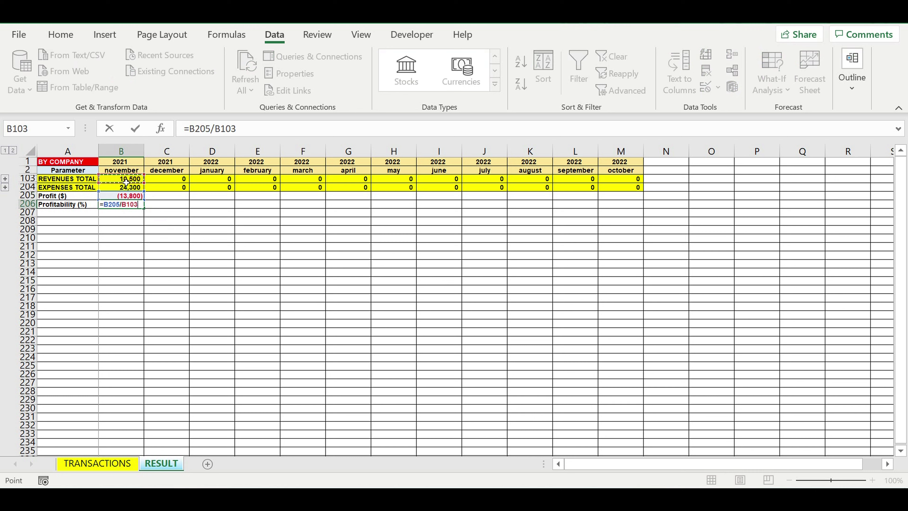
key("Return")
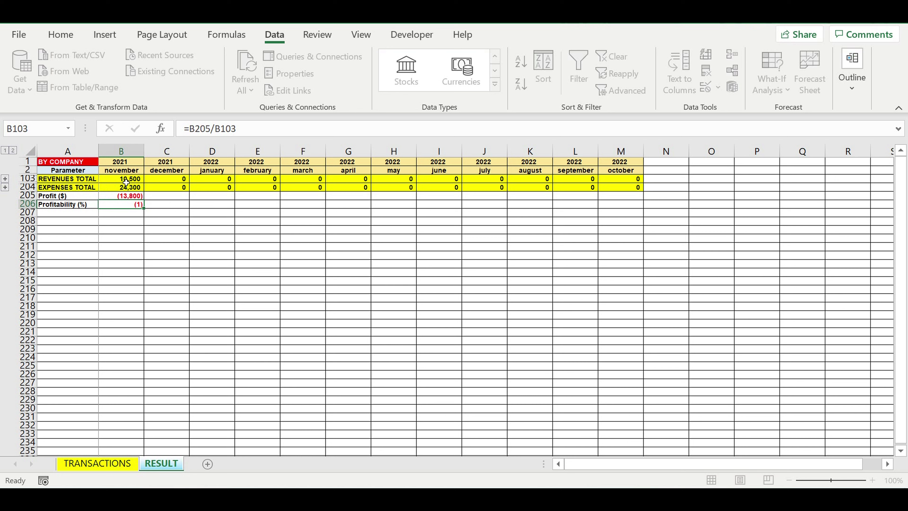
Apply Percent Style to the profitability cell B206
left_click(126, 204)
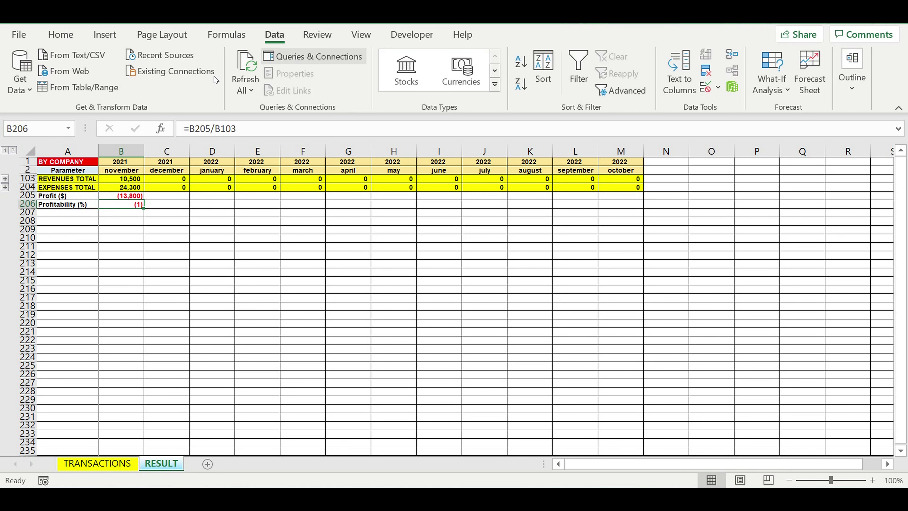
left_click(57, 32)
left_click(452, 84)
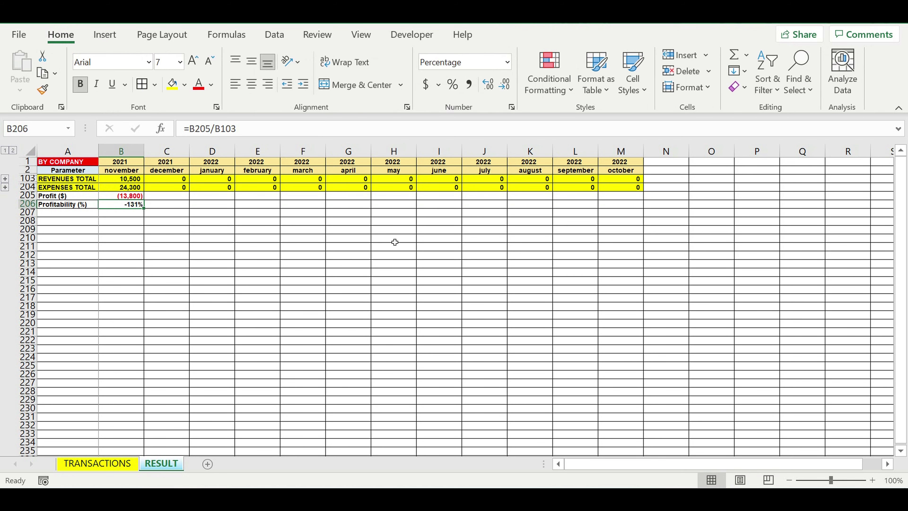
left_click(195, 130)
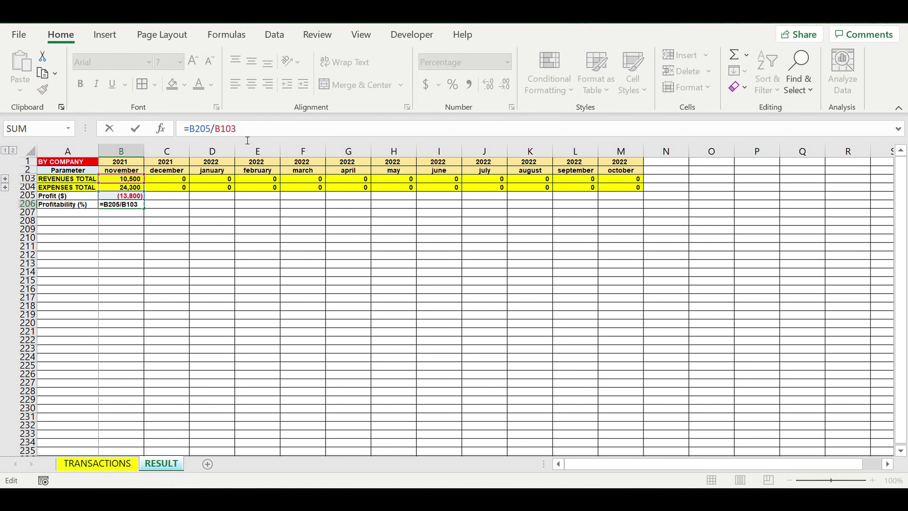
Change the profitability formula in B206 to =IFERROR(B205/B103,0)
type("if")
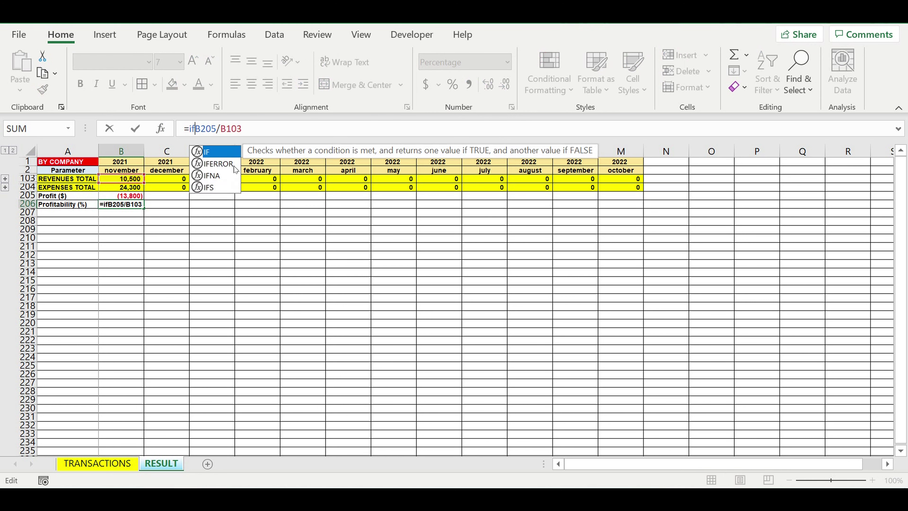
double_click(219, 164)
left_click(307, 129)
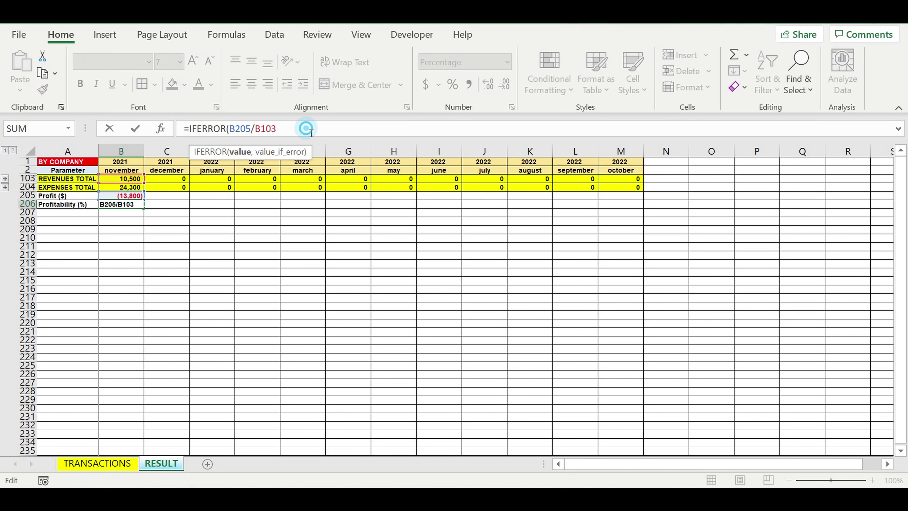
type(",0")
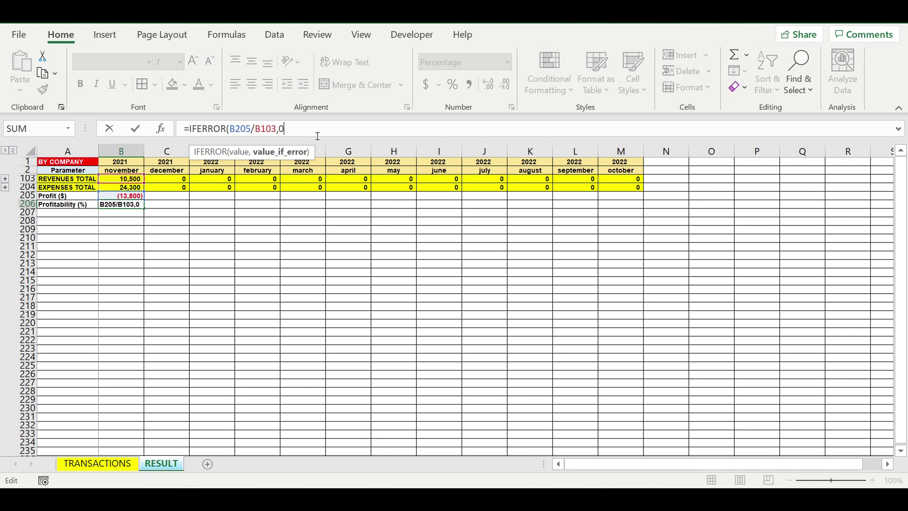
type(")")
key("Return")
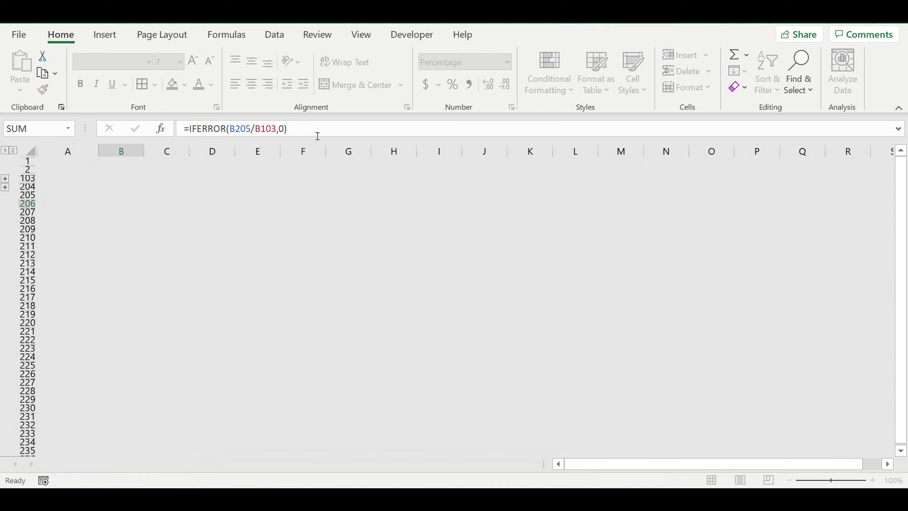
Fill the B205:B206 profit and profitability formulas right to column M
mouse_move(129, 197)
left_mouse_down()
mouse_move(130, 205)
mouse_move(651, 205)
left_mouse_up()
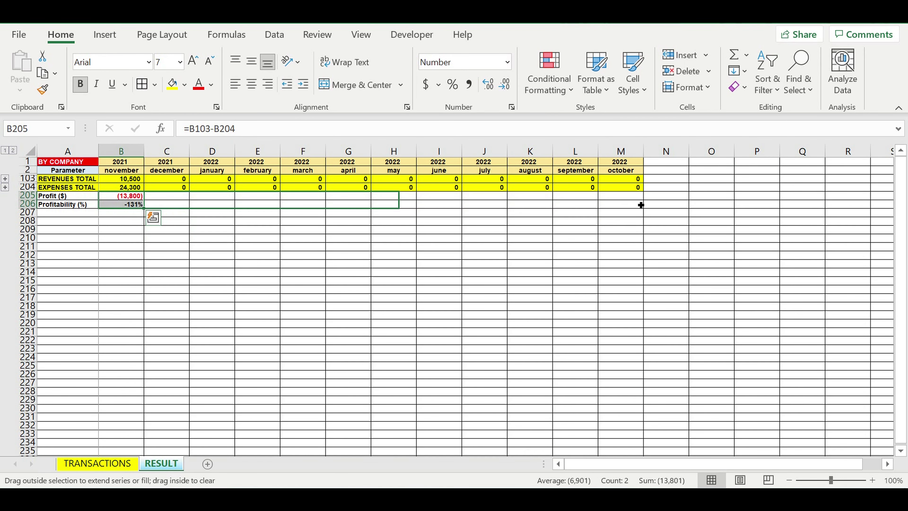
left_click_drag(651, 206, 584, 249)
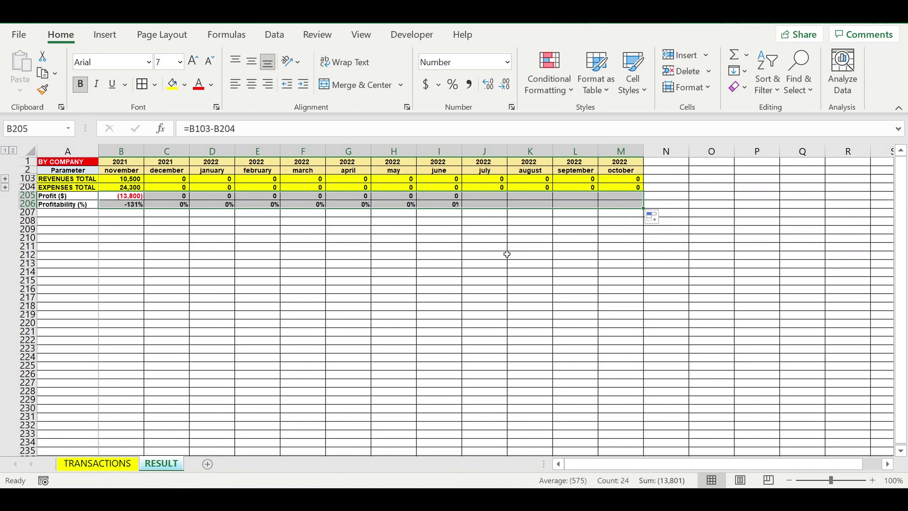
left_click(508, 254)
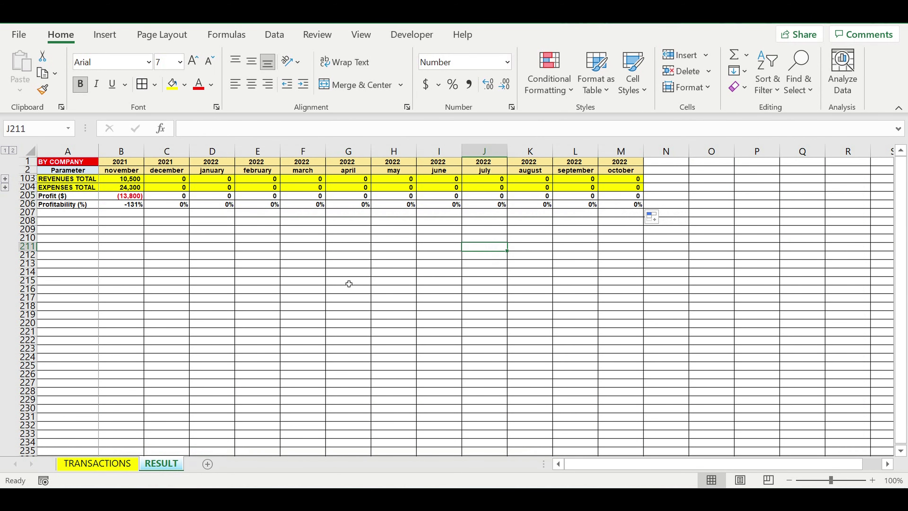
left_click_drag(349, 281, 349, 273)
left_click(27, 212)
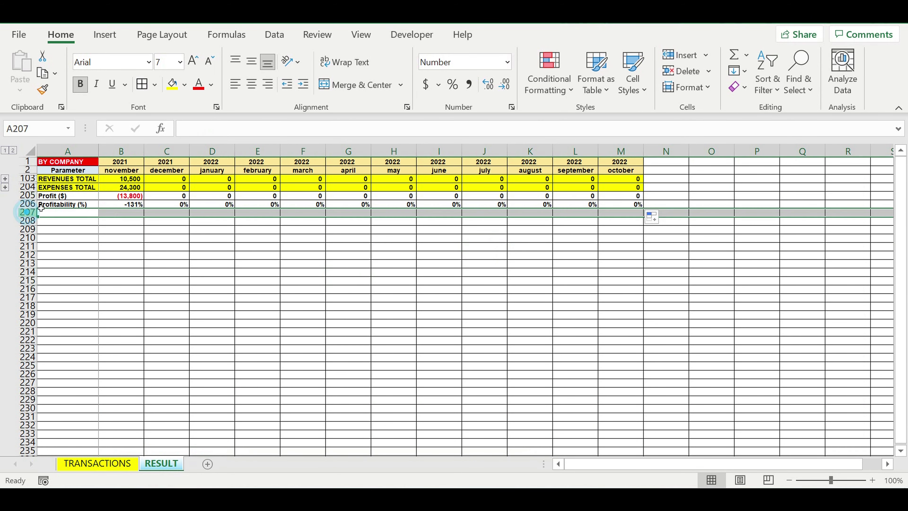
left_click(185, 84)
left_click(184, 120)
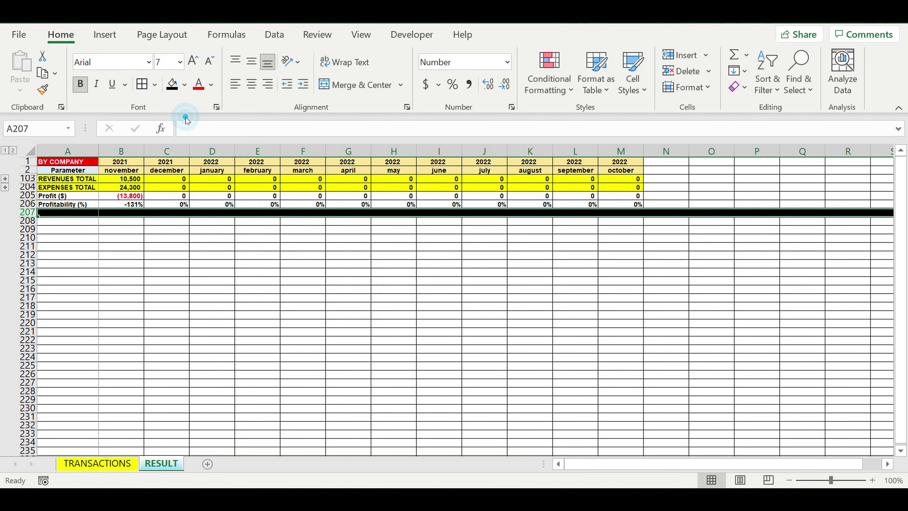
left_click(153, 263)
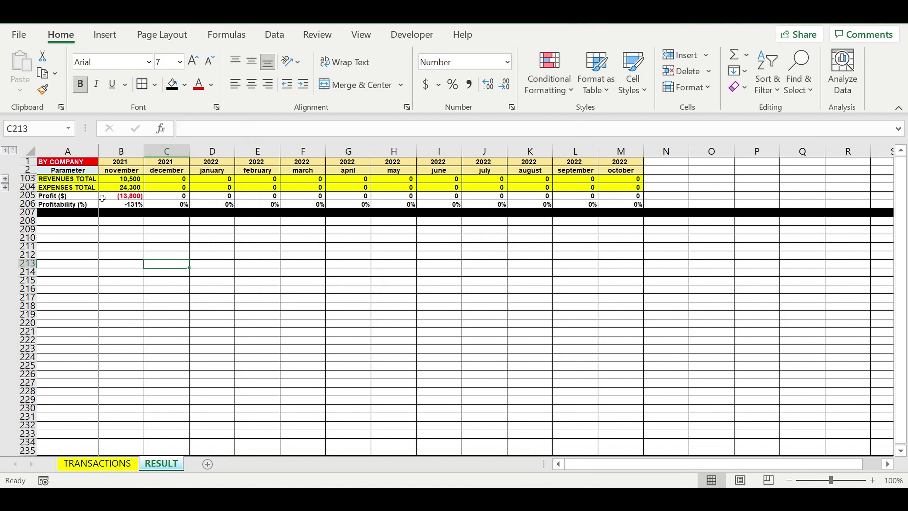
left_click(63, 163)
left_click(163, 275)
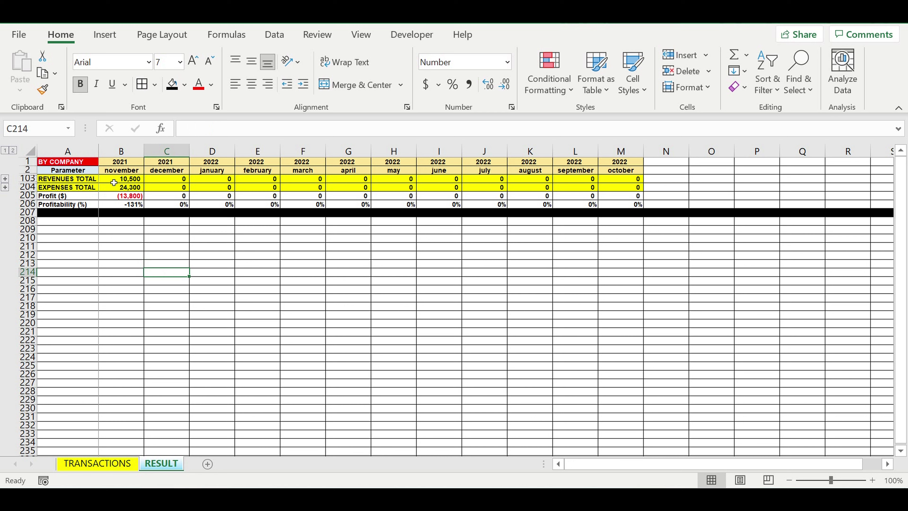
left_click(78, 164)
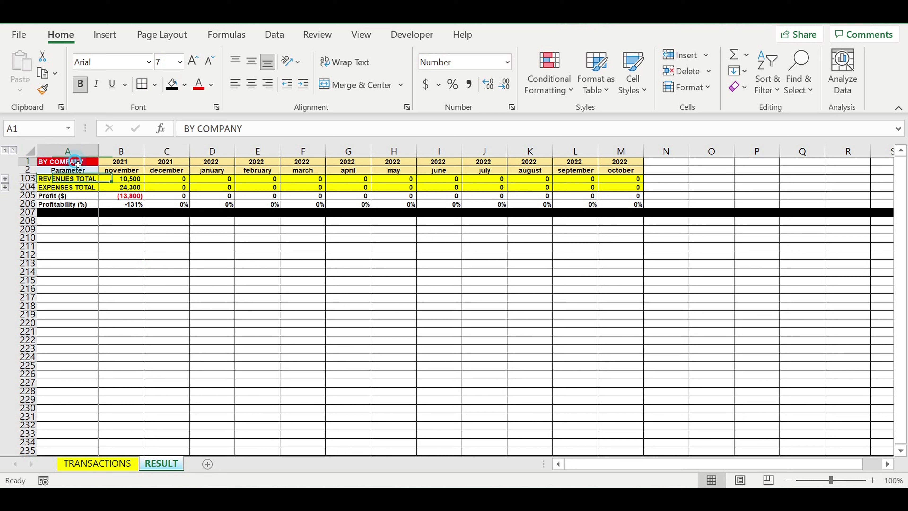
left_click_drag(78, 163, 642, 171)
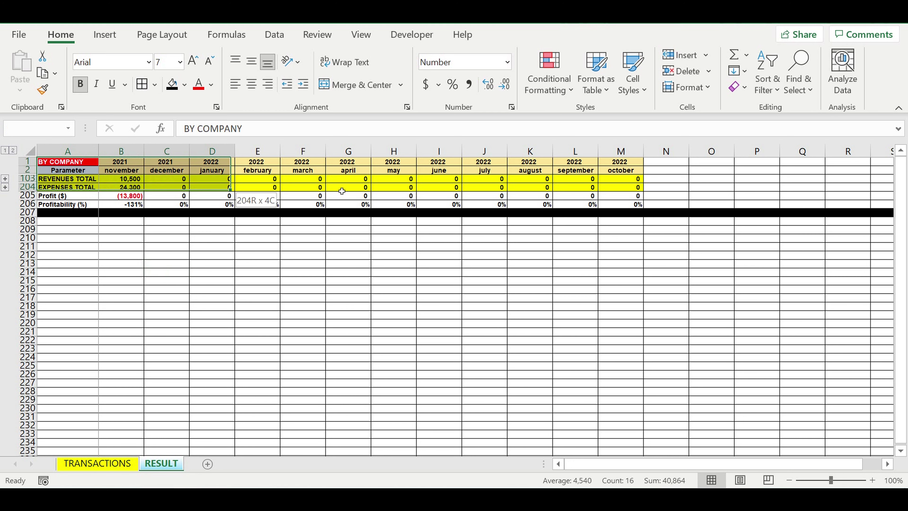
left_click_drag(641, 170, 630, 206)
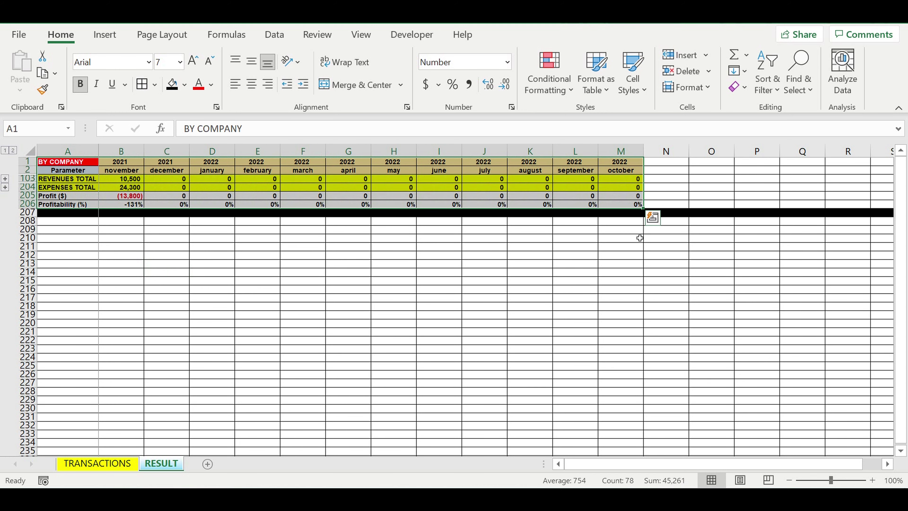
left_click(653, 217)
left_click(316, 288)
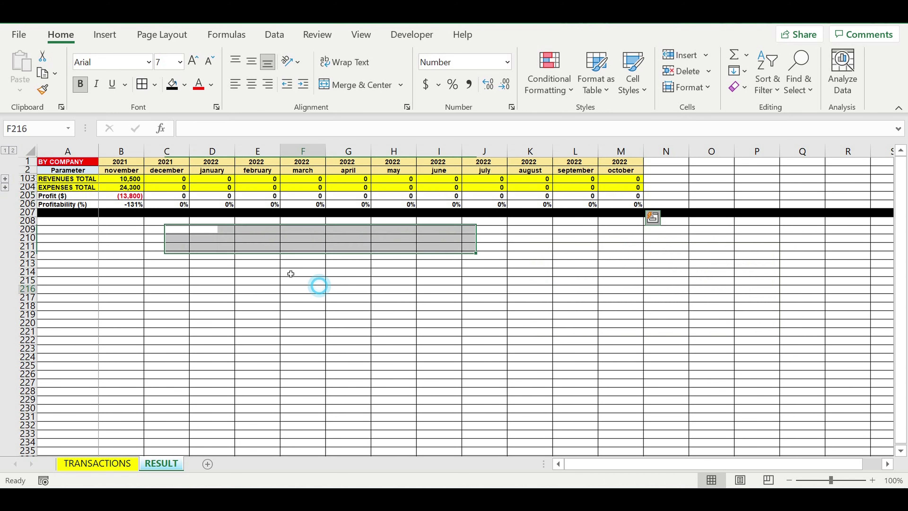
Copy rows 1–207 and paste the BY COMPANY block starting at row 208
left_click_drag(75, 164, 622, 208)
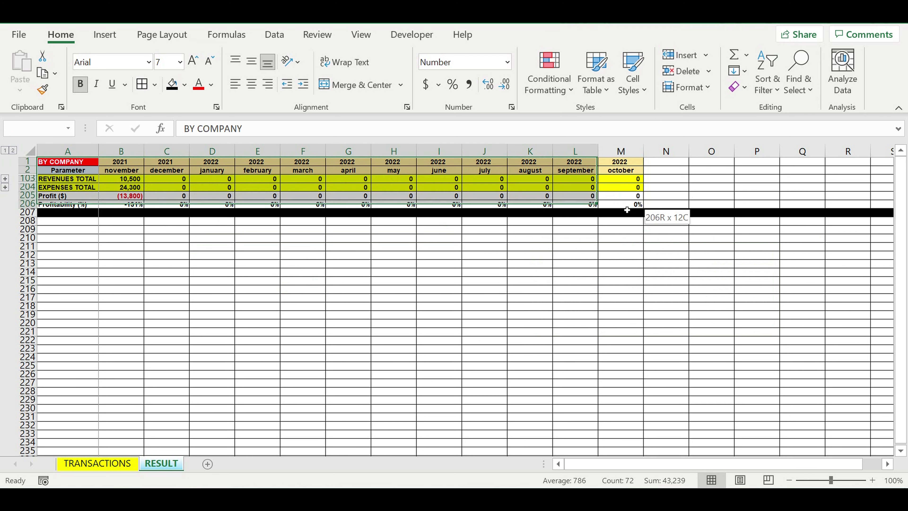
left_click_drag(622, 208, 624, 208)
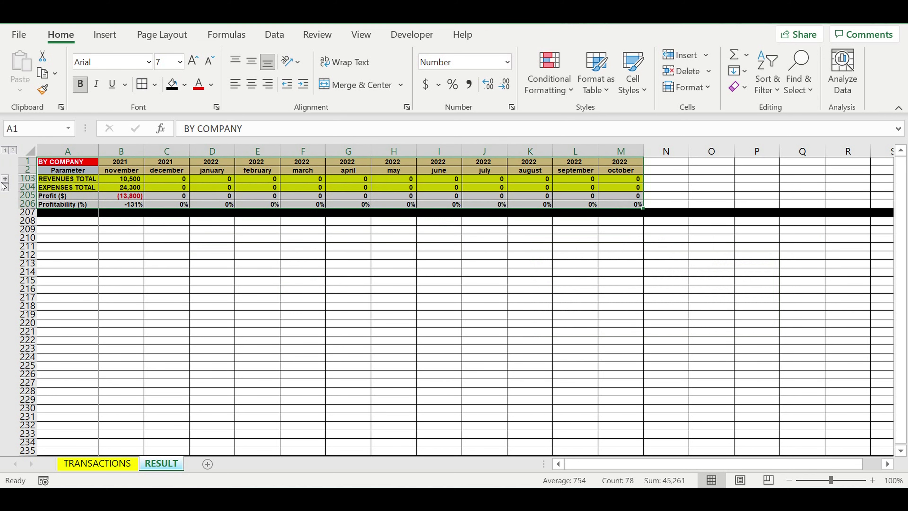
left_click_drag(28, 161, 28, 221)
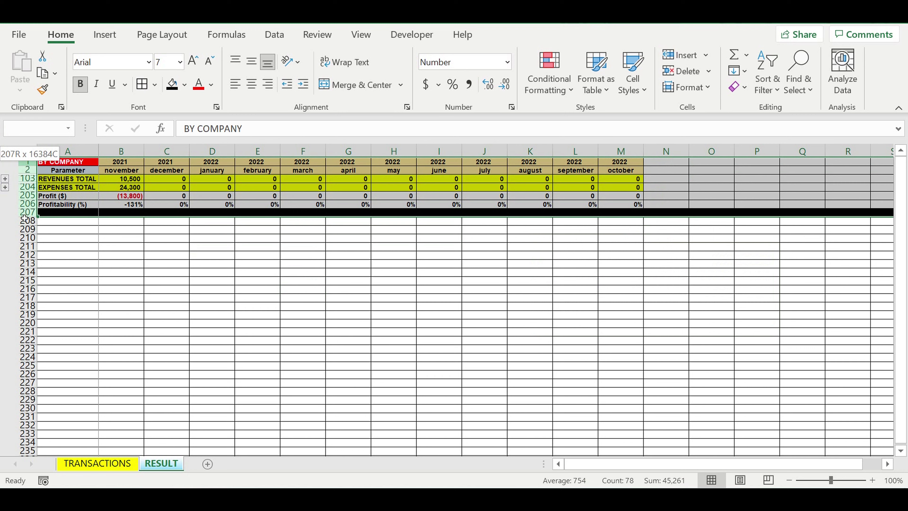
key("ctrl+c")
left_click(63, 222)
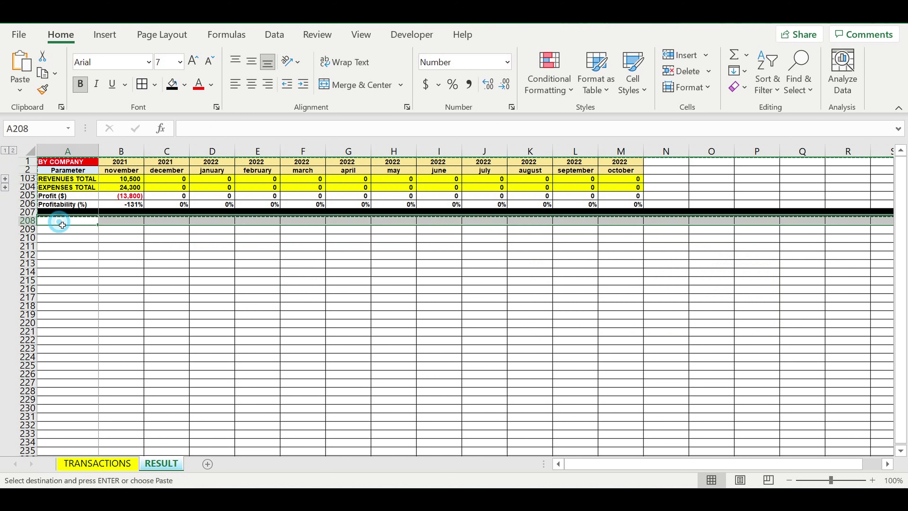
key("ctrl+v")
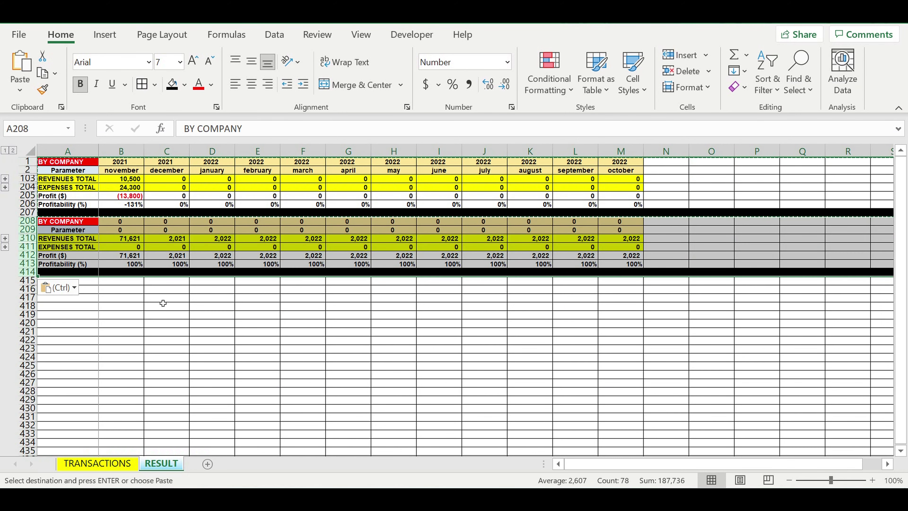
left_click(167, 315)
left_click(68, 222)
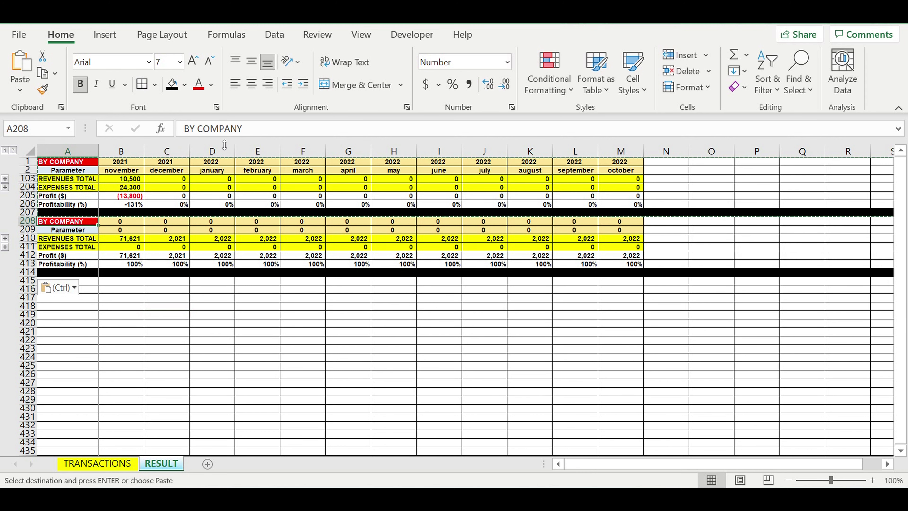
Change the copied heading in A208 from BY COMPANY to BY TYPE
left_click_drag(199, 128, 240, 132)
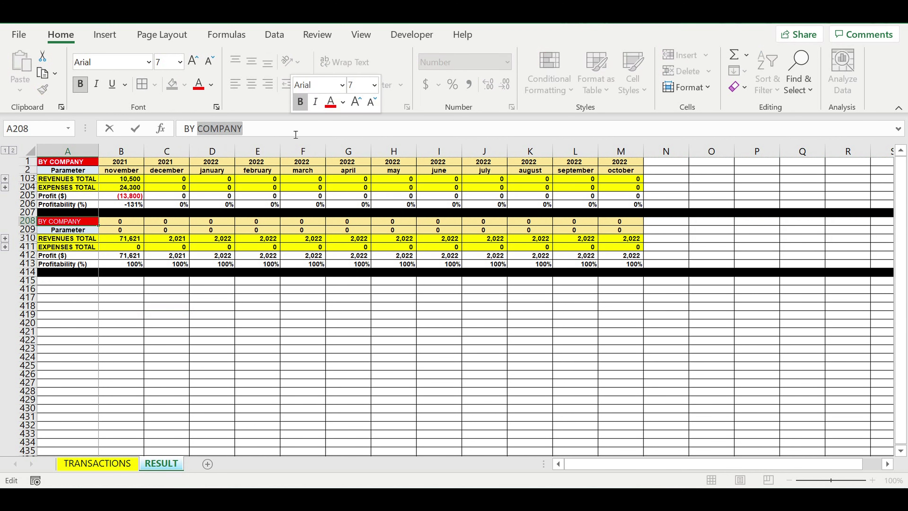
type("TYPE")
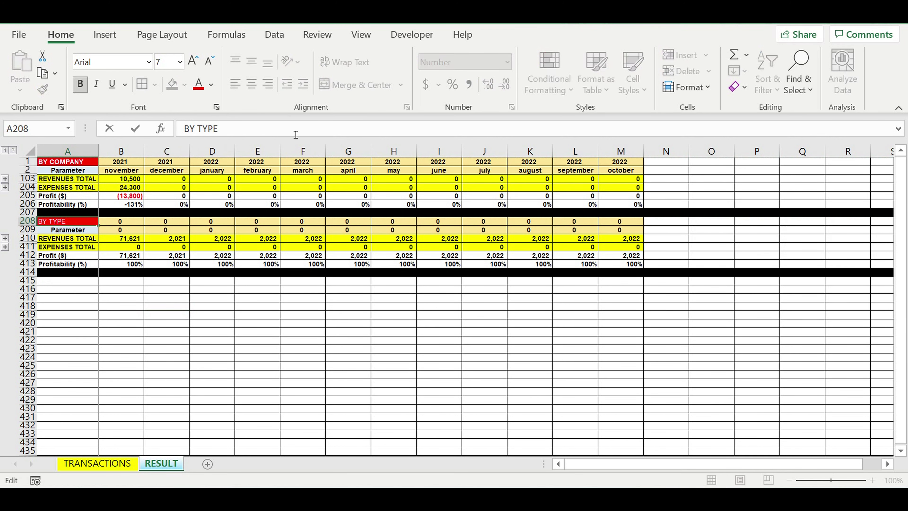
key("Return")
left_click(131, 264)
left_click(127, 222)
Give the BY TYPE heading cell A208 a purple fill
left_click(58, 224)
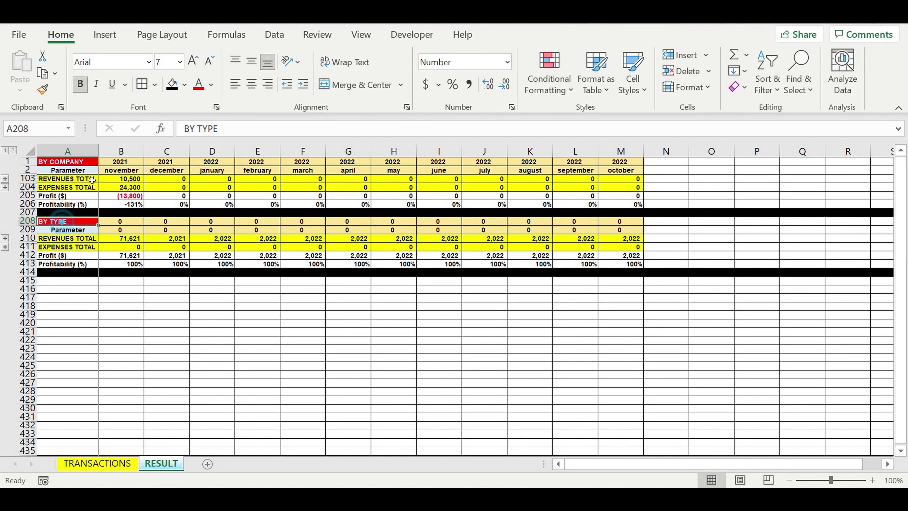
left_click(184, 85)
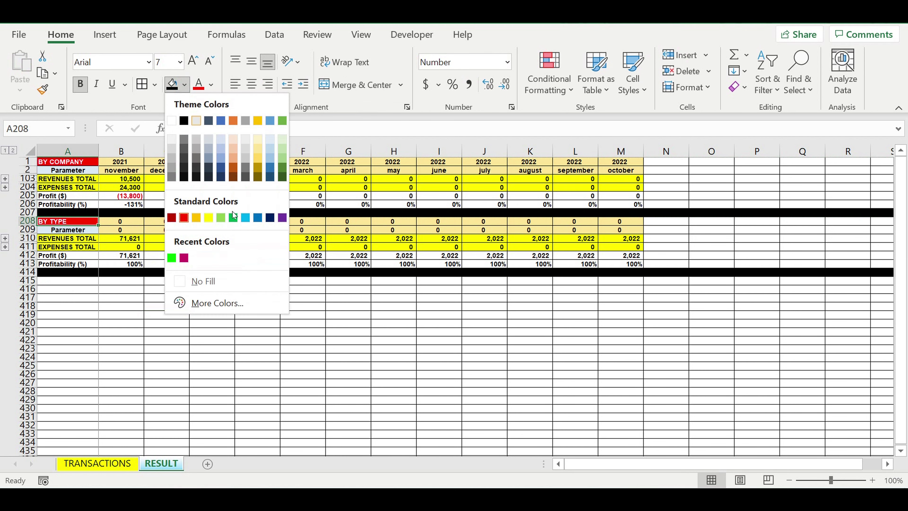
left_click(283, 217)
left_click(186, 297)
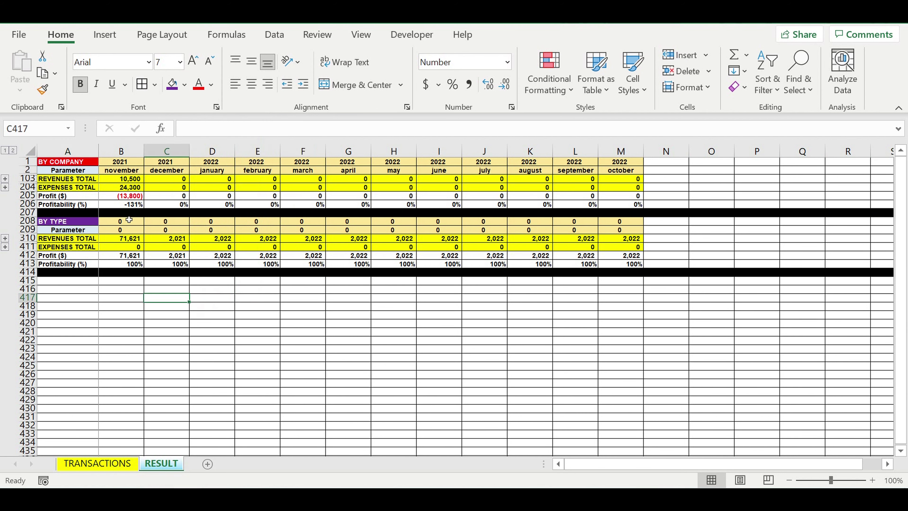
left_click(138, 214)
left_click(138, 221)
Link B208 to the year in B1 and B209 to the month in B2
type("=")
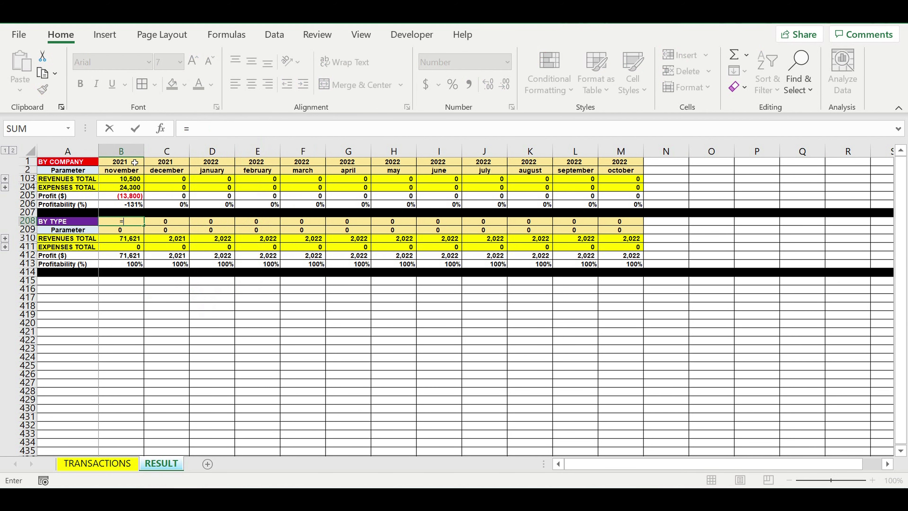
left_click(136, 163)
key("Return")
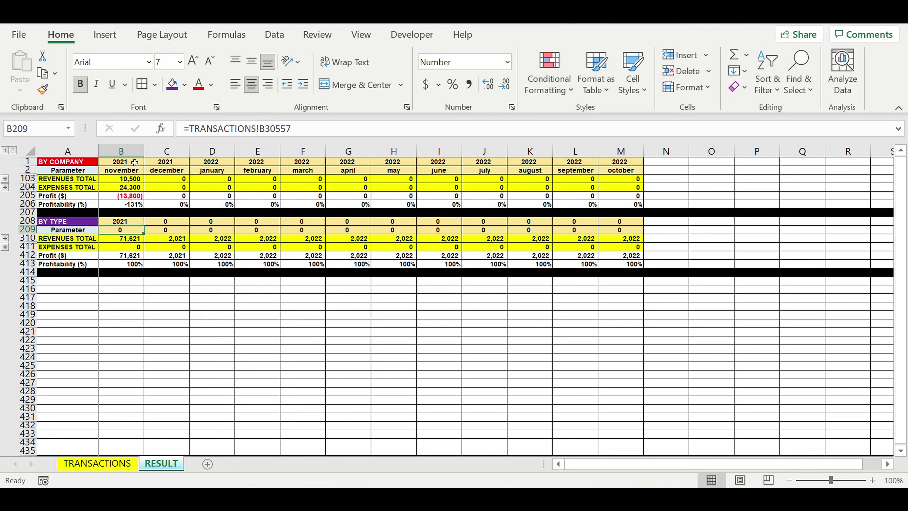
type("=")
left_click(129, 171)
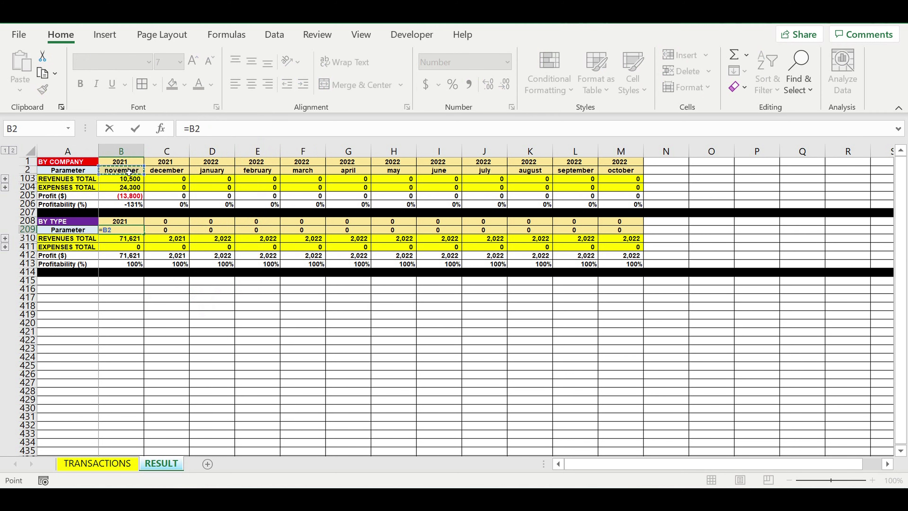
key("Return")
Fill the B208:B209 header links across to column M, showing 2021 november to 2022 october
left_click(167, 289)
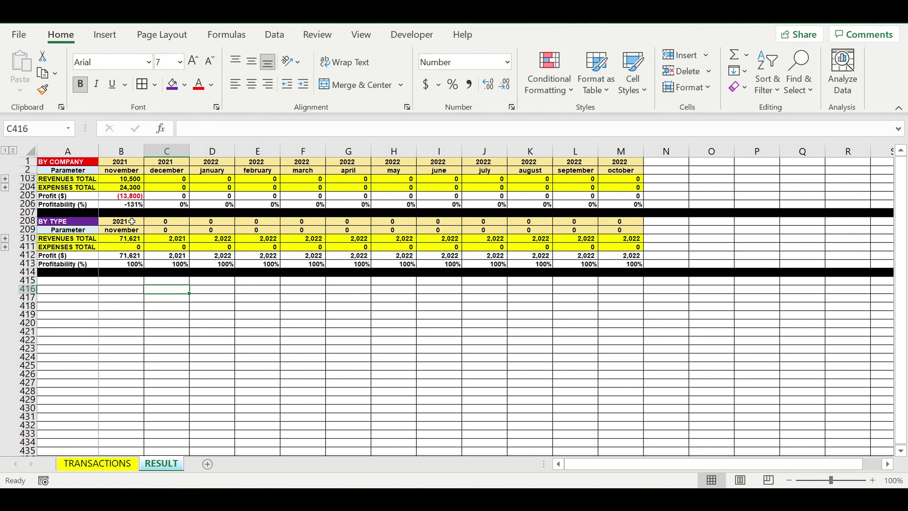
left_click_drag(132, 222, 124, 231)
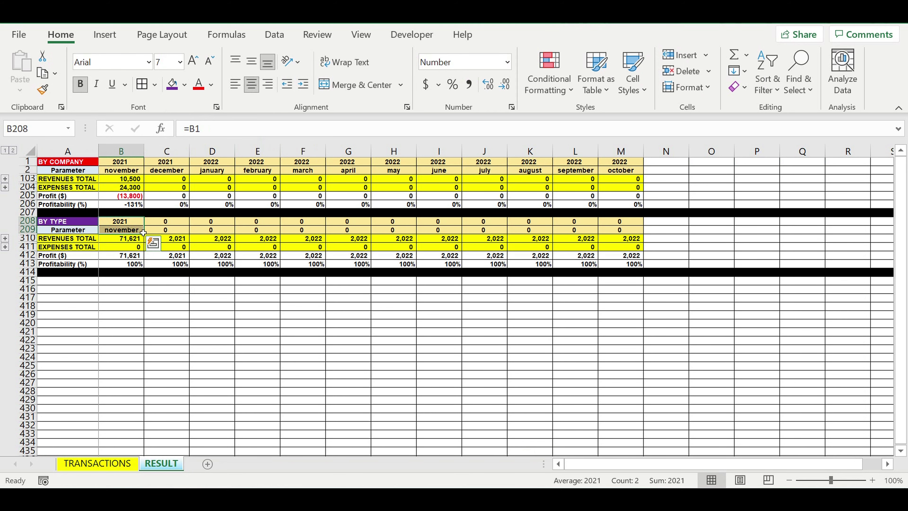
left_click_drag(149, 237, 633, 235)
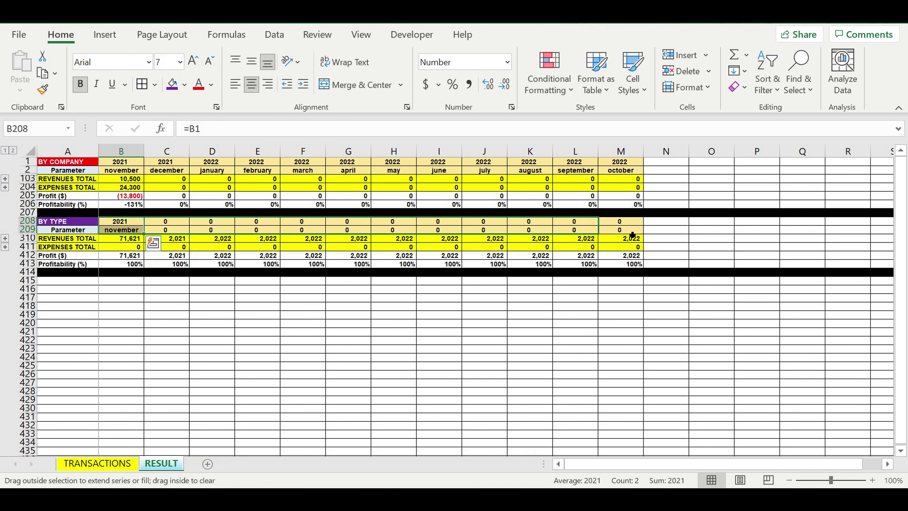
left_click(172, 315)
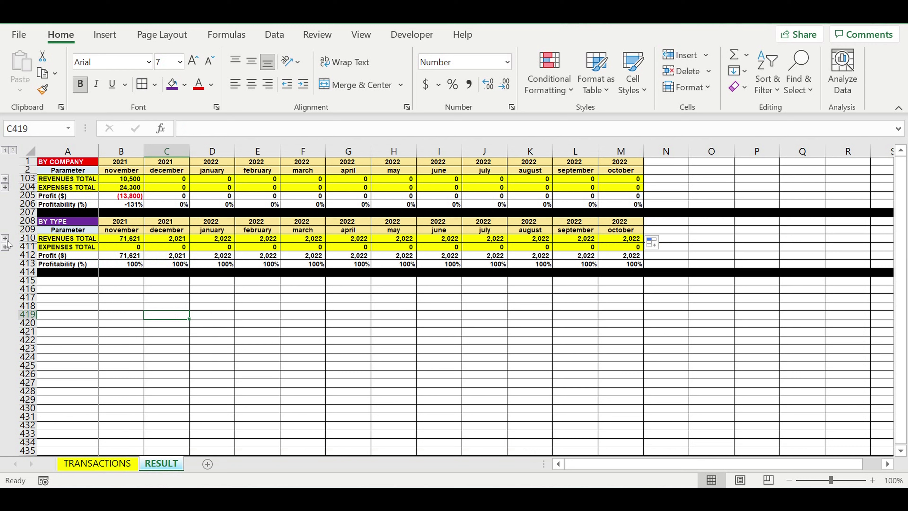
left_click(5, 238)
Expand the BY TYPE expense detail rows so they are shown
scroll(118, 300, "down", 5)
scroll(118, 300, "down", 4)
left_click(5, 230)
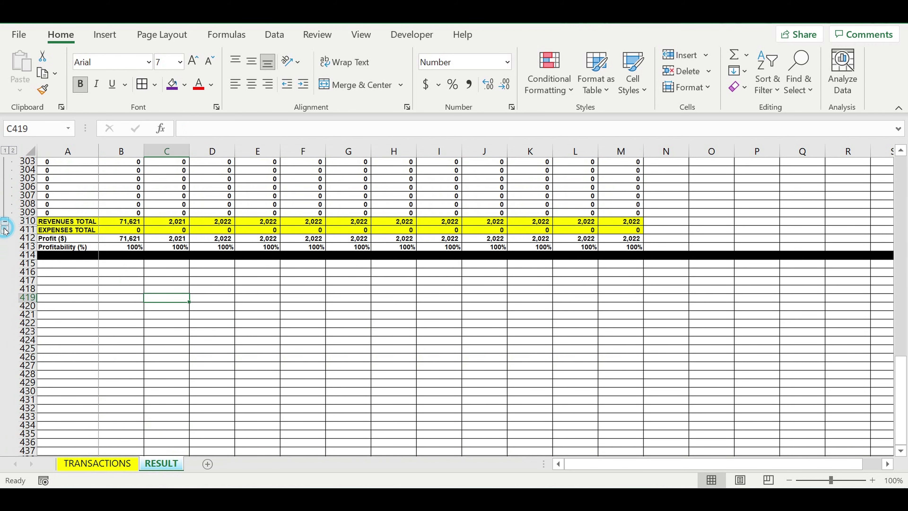
scroll(144, 288, "up", 7)
scroll(144, 288, "up", 5)
scroll(143, 288, "up", 5)
scroll(143, 287, "up", 9)
scroll(144, 287, "up", 1)
scroll(144, 287, "up", 9)
scroll(144, 287, "up", 6)
scroll(144, 287, "up", 6)
scroll(144, 287, "up", 1)
scroll(144, 288, "up", 4)
scroll(144, 288, "up", 5)
scroll(144, 288, "down", 1)
Check the Revenue and Expenses by types tables on TRANSACTIONS, then return to RESULT
left_click(112, 462)
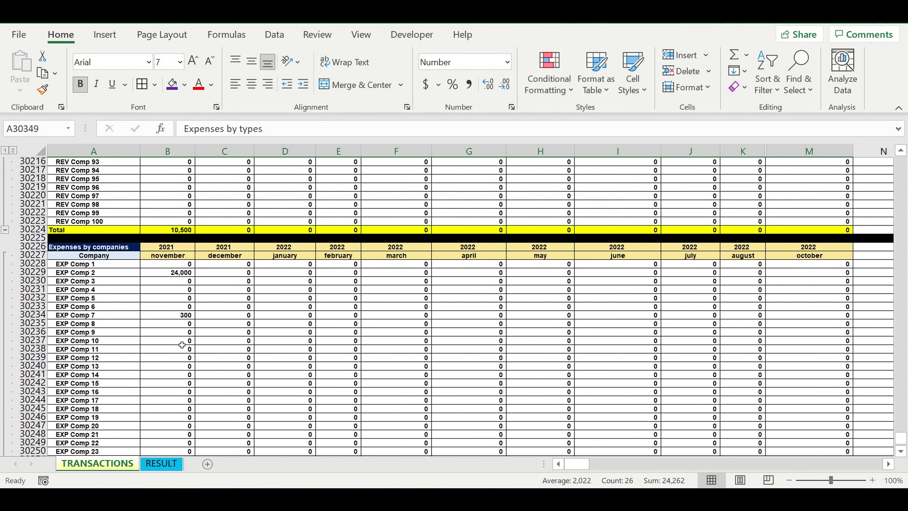
scroll(196, 283, "down", 1)
scroll(199, 286, "down", 14)
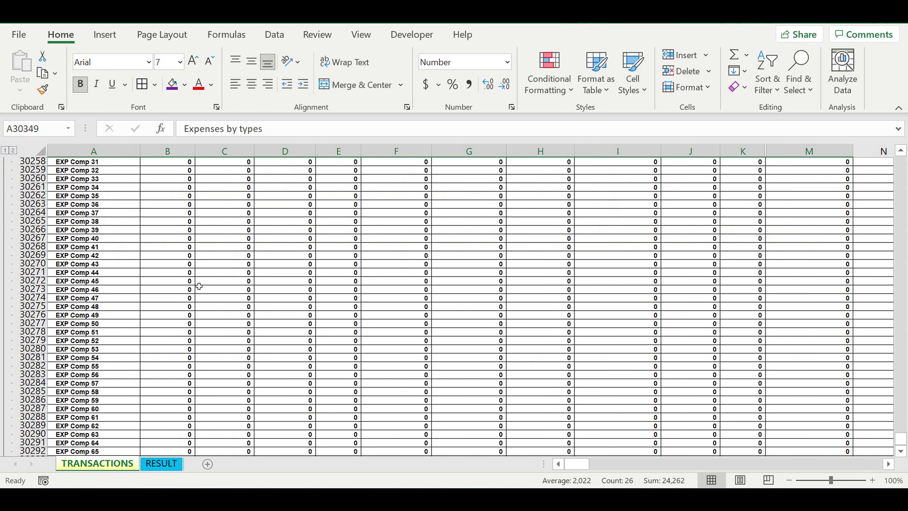
scroll(199, 287, "down", 9)
scroll(200, 286, "down", 2)
scroll(200, 286, "down", 4)
scroll(199, 286, "down", 3)
scroll(199, 286, "down", 2)
scroll(199, 286, "down", 2)
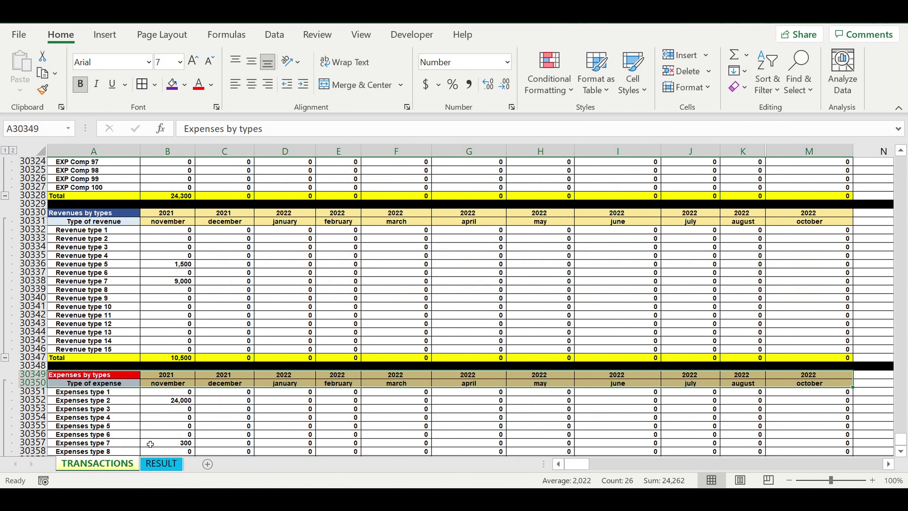
left_click(161, 463)
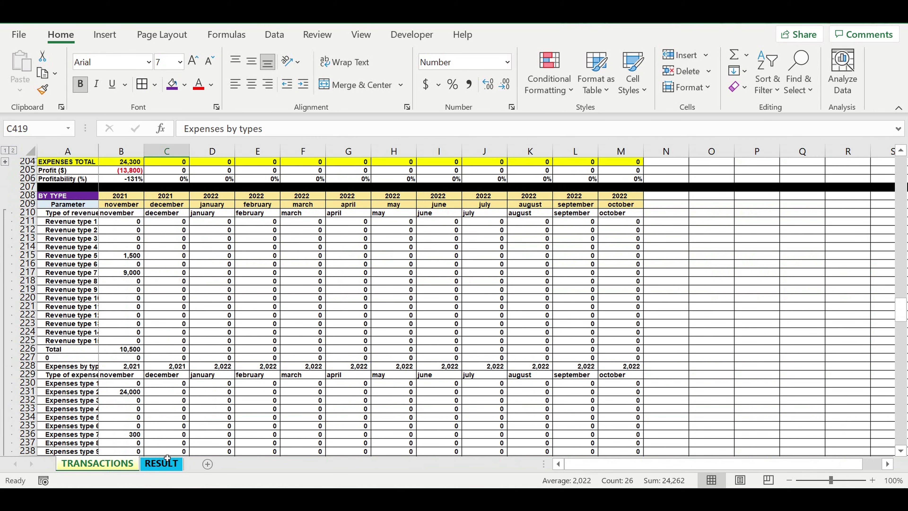
Link A210 to Revenue type 1 (TRANSACTIONS A30332), fill it down, and fit column A
left_click(65, 213)
type("=")
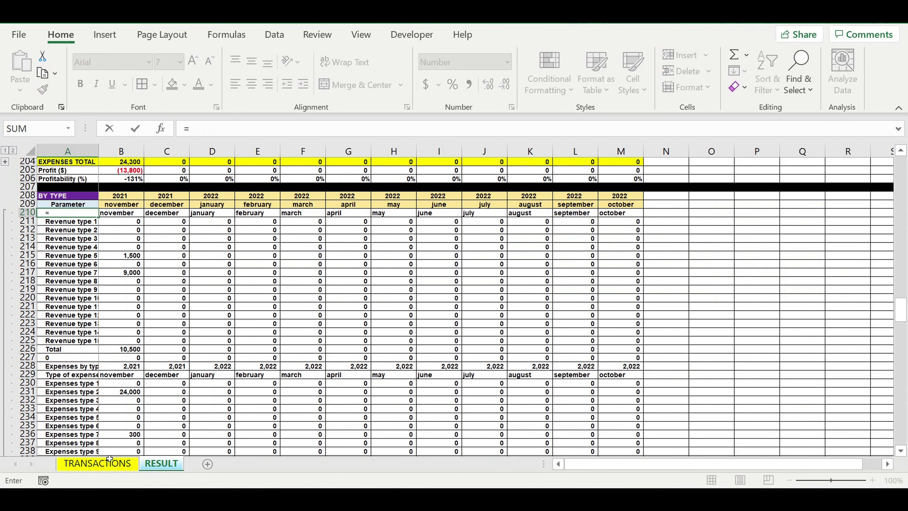
left_click(110, 459)
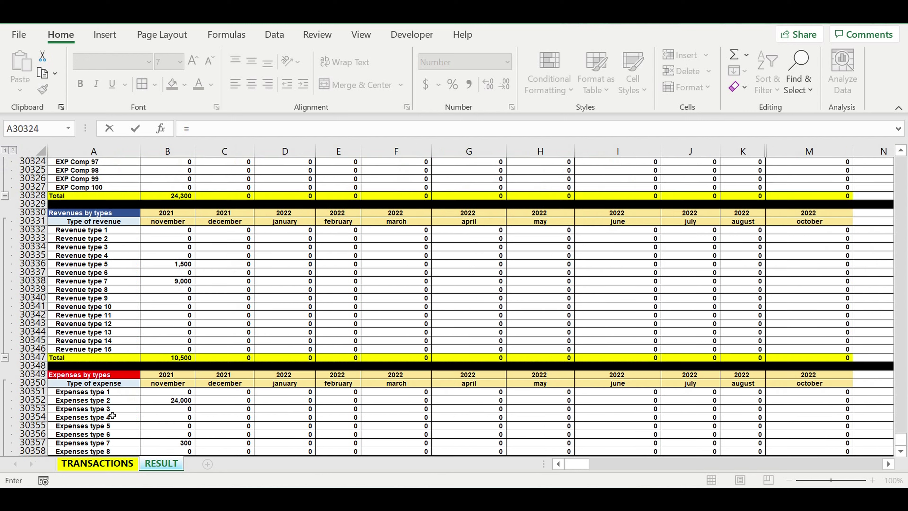
left_click(86, 231)
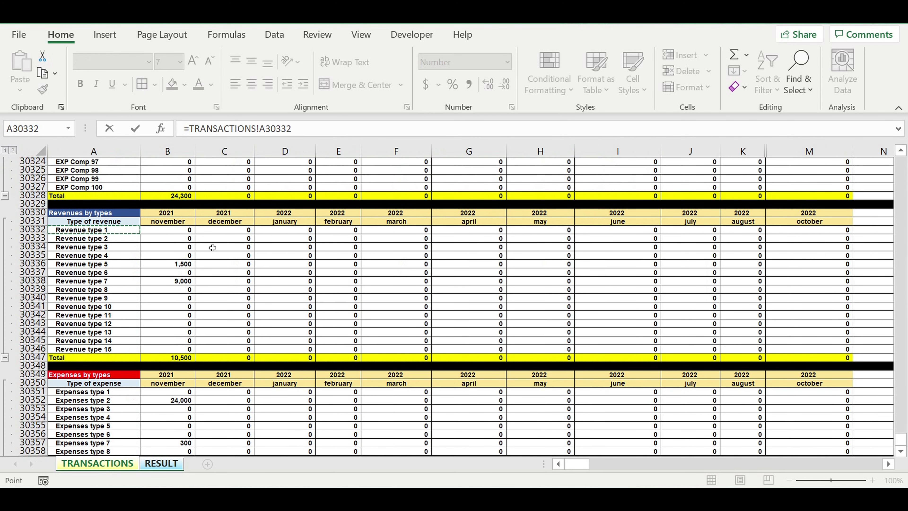
key("Return")
left_click(82, 213)
left_click_drag(102, 224, 141, 354)
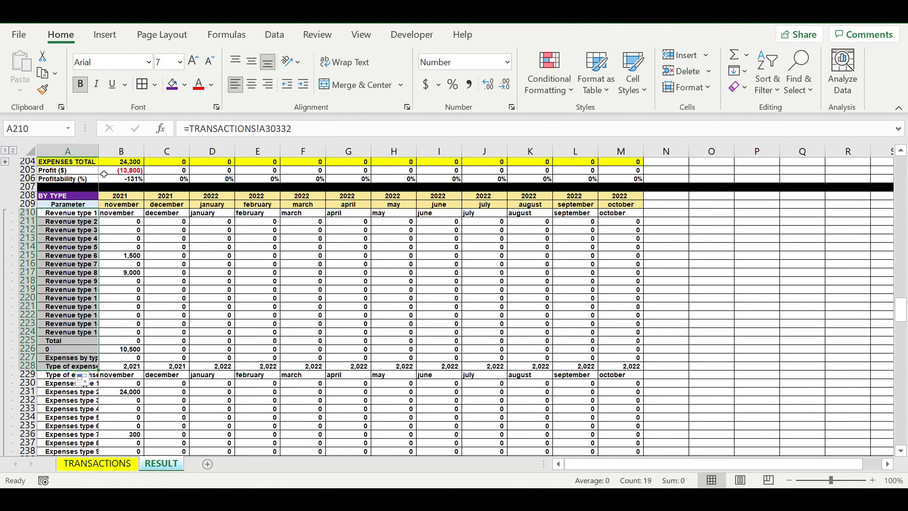
double_click(102, 153)
Fill Revenue type 1–15 formulas into November, right-align them, and extend through October
left_click(77, 323)
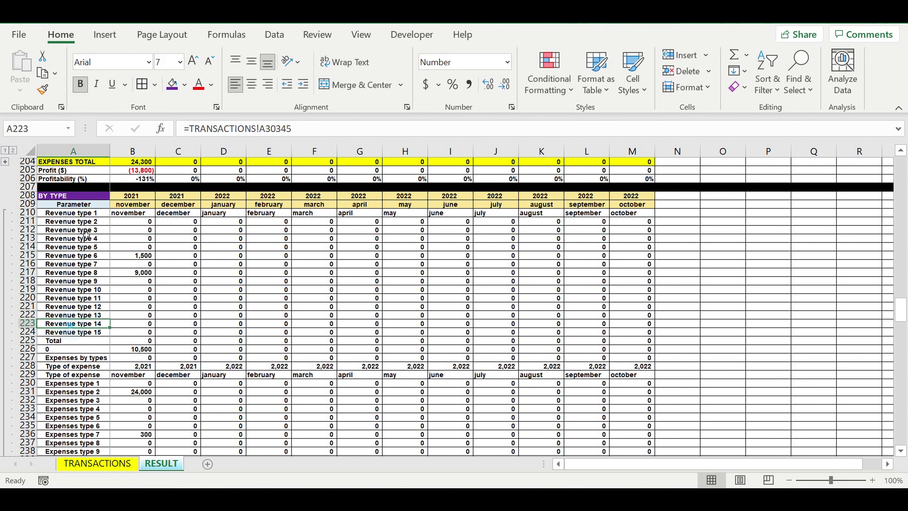
left_click_drag(90, 213, 104, 332)
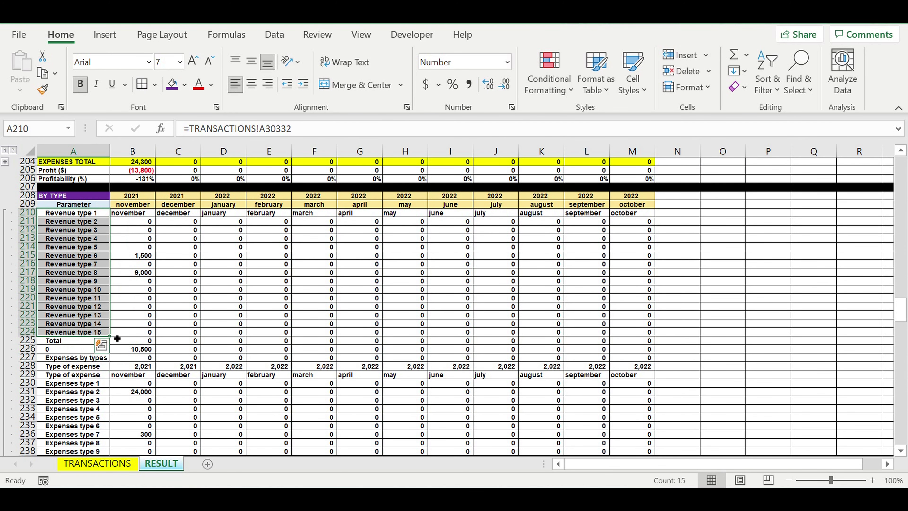
left_click_drag(116, 339, 143, 339)
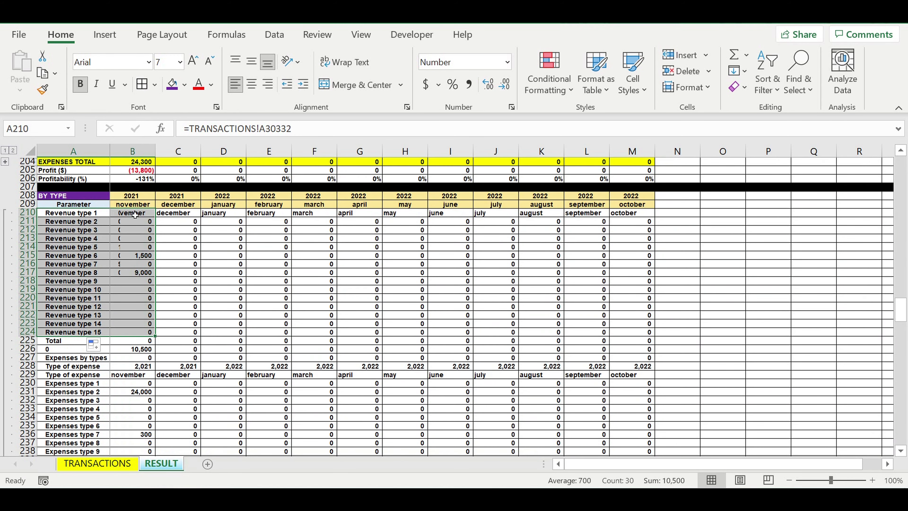
left_click_drag(134, 215, 132, 332)
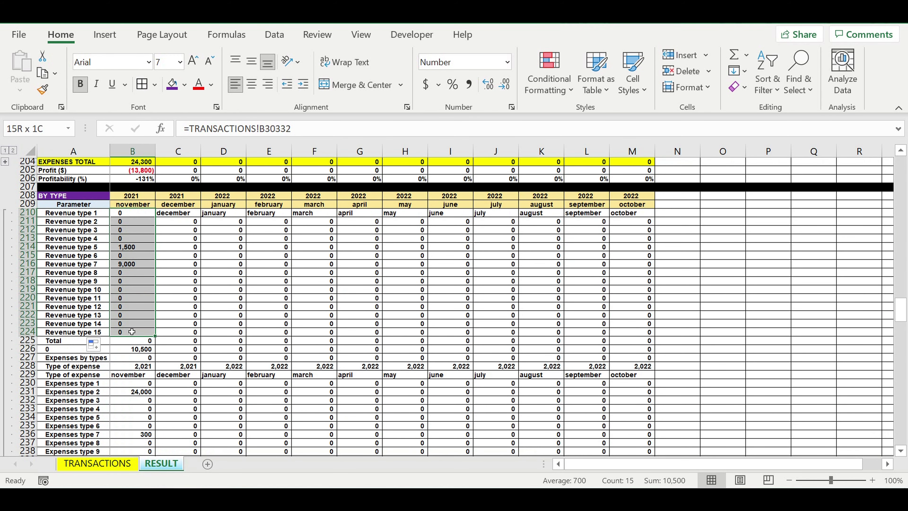
left_click(268, 84)
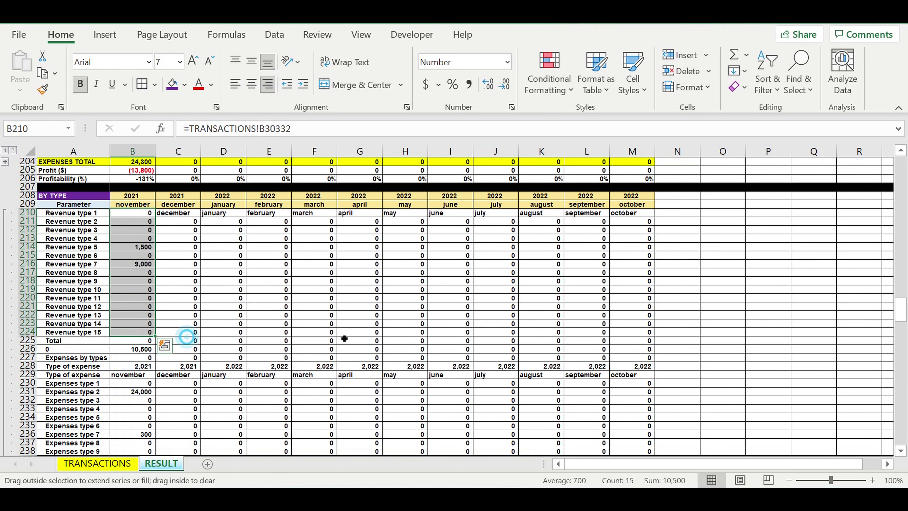
left_click_drag(174, 340, 640, 314)
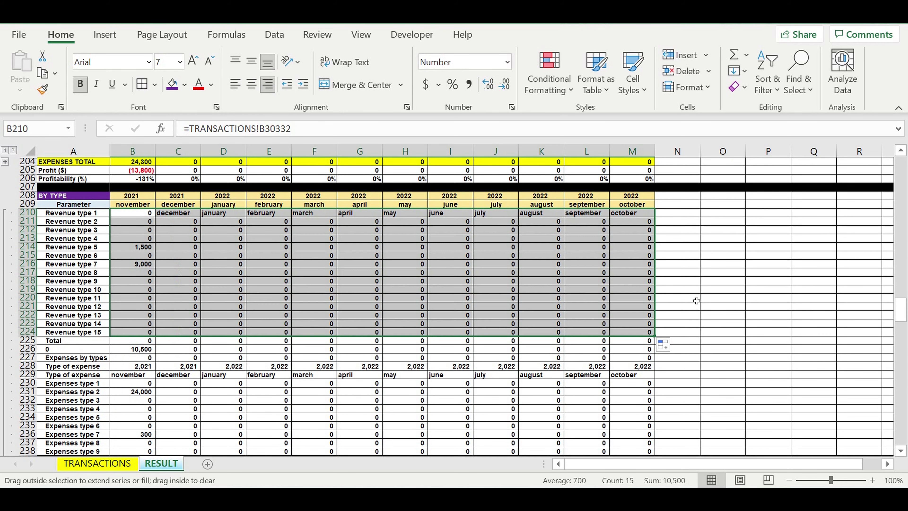
left_click_drag(697, 301, 702, 295)
left_click(697, 291)
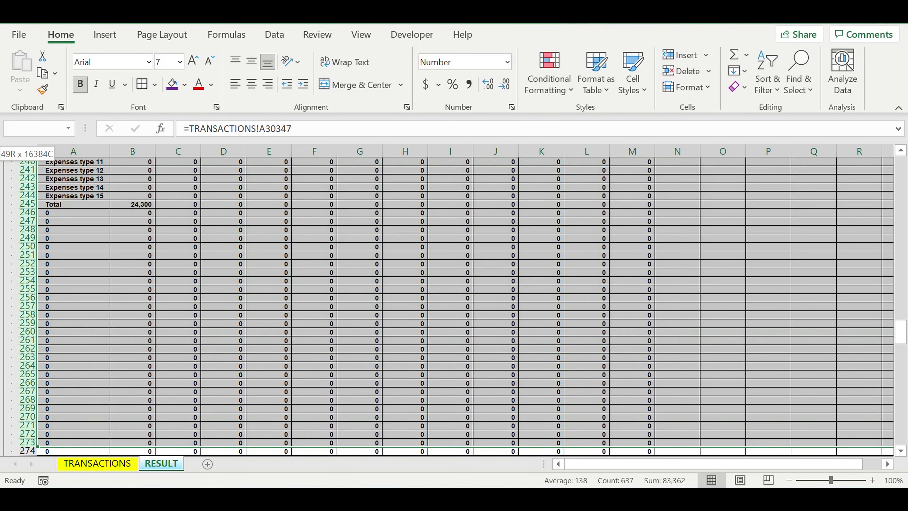
Delete leftover rows 225–309 so REVENUES TOTAL (10,500) sits right under Revenue type 15
mouse_move(35, 347)
left_mouse_down()
mouse_move(26, 453)
mouse_move(19, 105)
mouse_move(29, 216)
mouse_move(5, 427)
left_mouse_up()
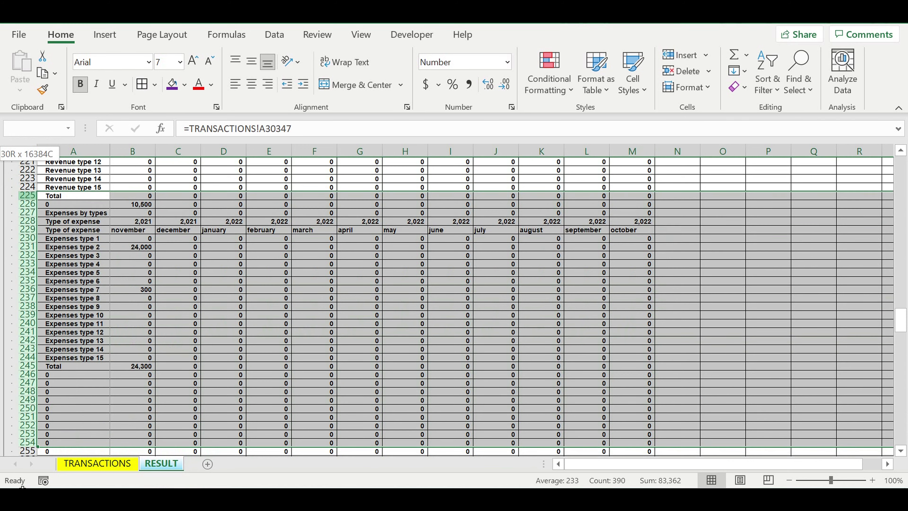
mouse_move(6, 427)
left_mouse_down()
mouse_move(22, 487)
mouse_move(31, 287)
left_mouse_up()
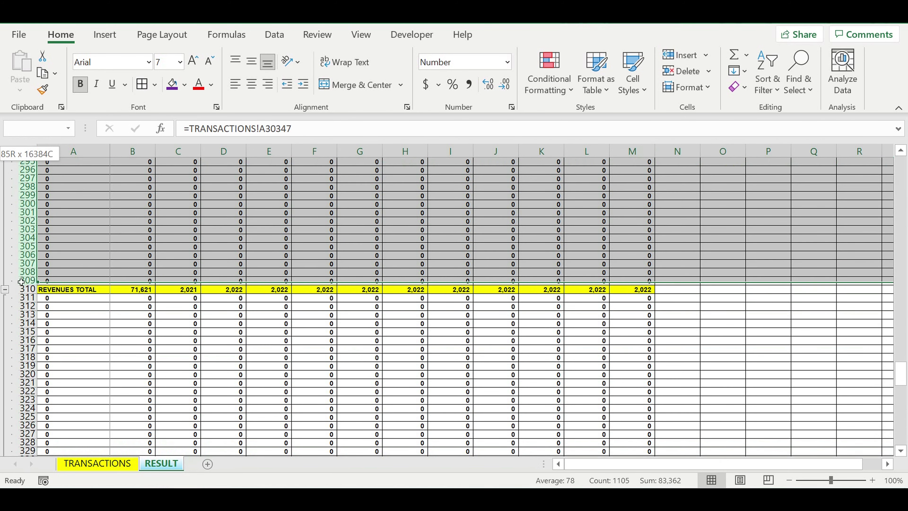
left_click_drag(31, 286, 30, 274)
right_click(31, 271)
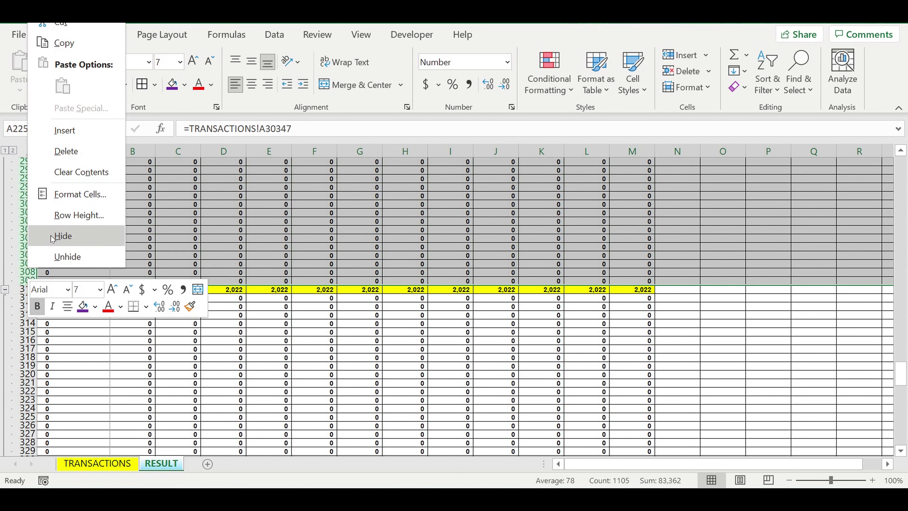
left_click(64, 158)
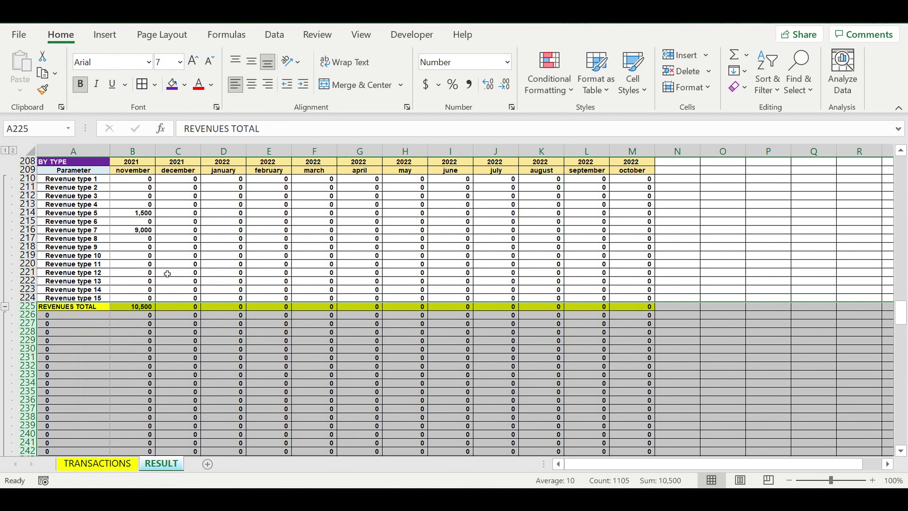
left_click(163, 272)
left_click(62, 317)
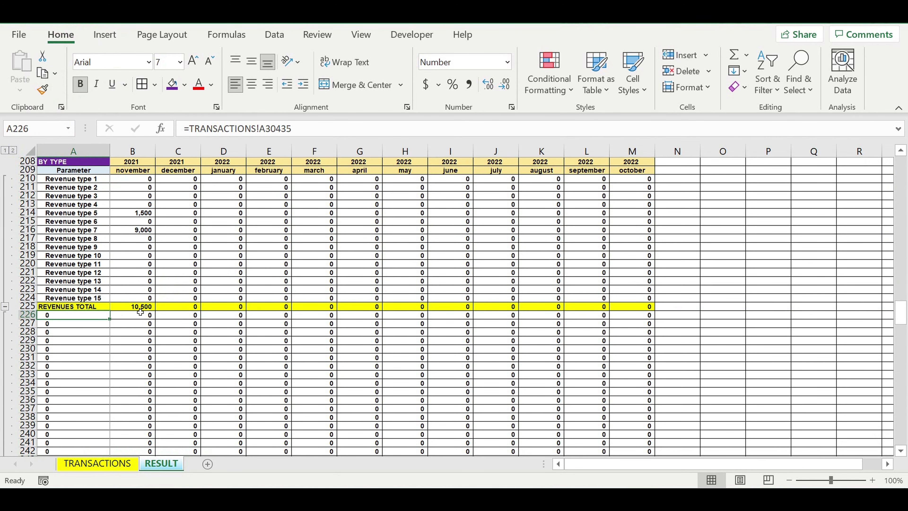
Link A226 to the Expenses type 1 label in TRANSACTIONS cell A30351
type("=")
left_click(96, 467)
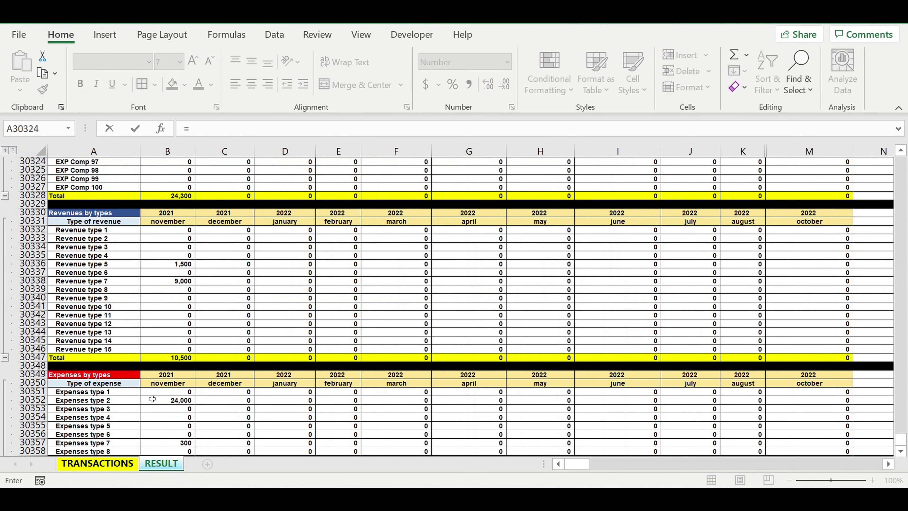
scroll(153, 397, "down", 4)
left_click(75, 292)
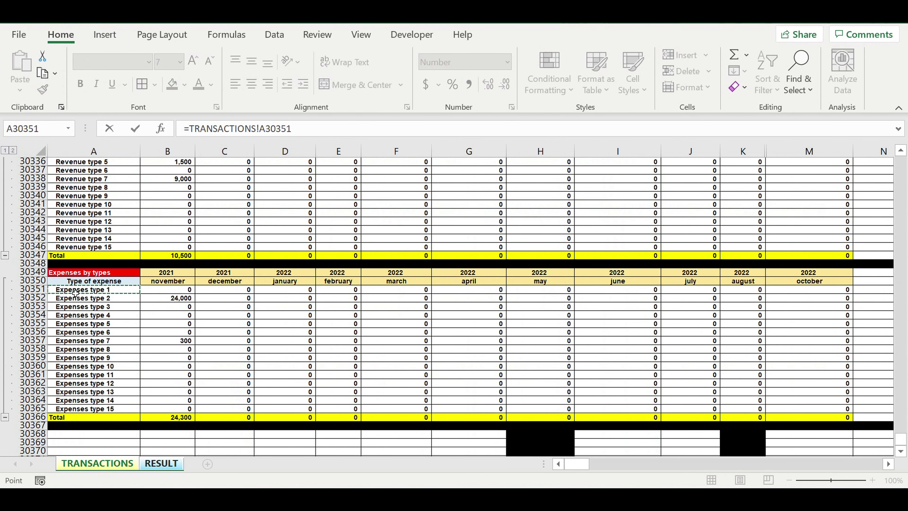
key("Return")
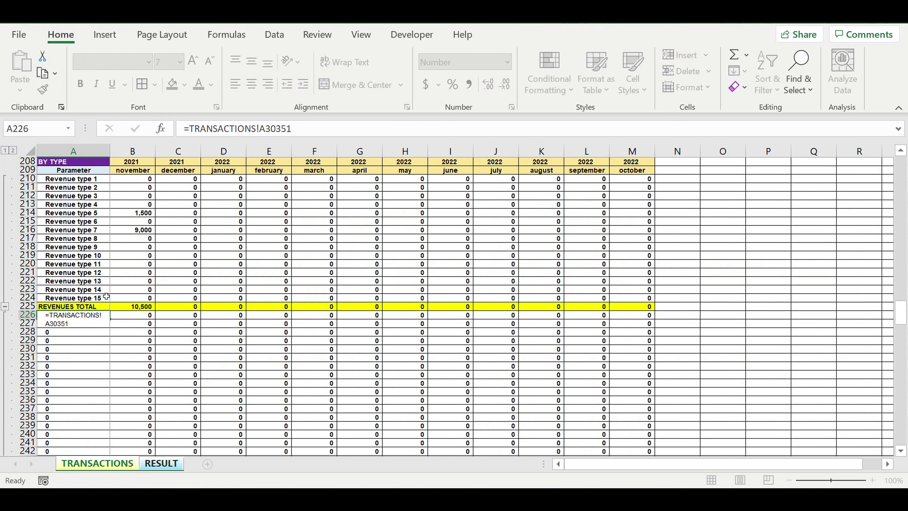
scroll(215, 323, "down", 2)
scroll(193, 307, "down", 1)
left_click(80, 240)
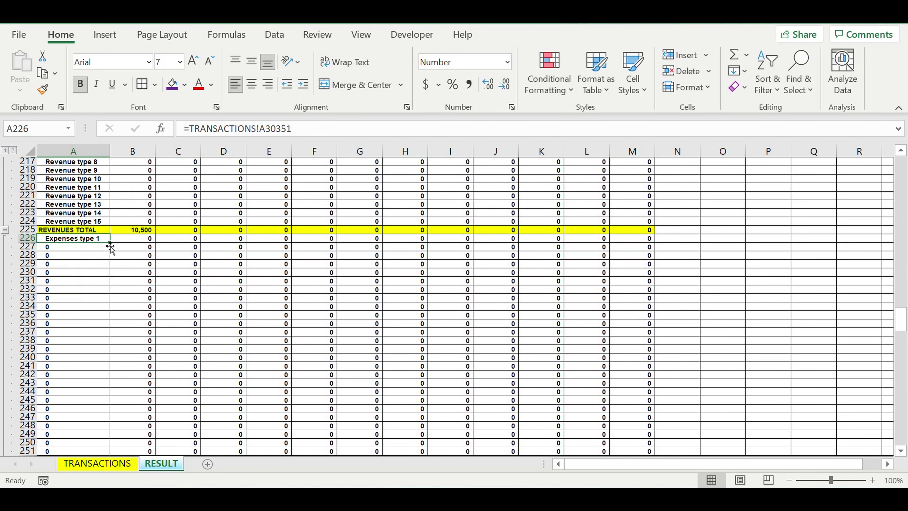
Fill Expenses type 1–15 down to row 240, into November, and right-align the amounts
left_click_drag(112, 248, 106, 385)
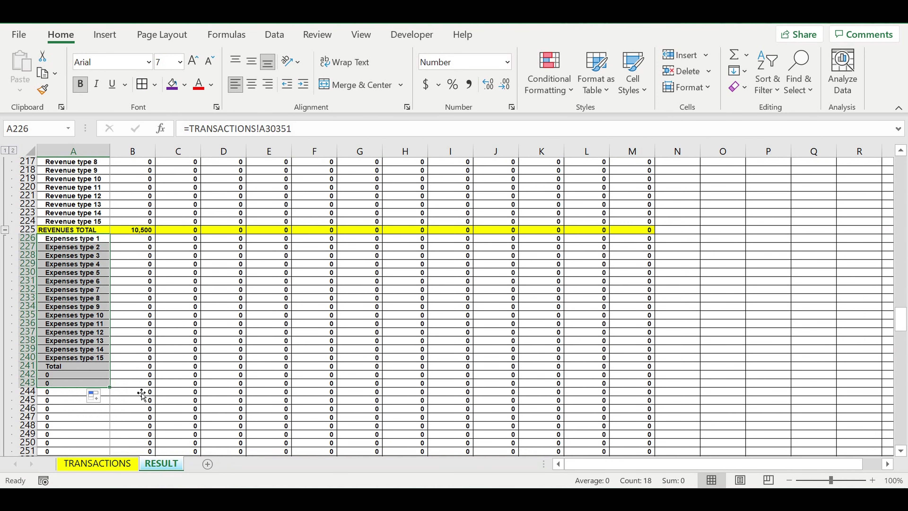
left_click_drag(82, 239, 104, 359)
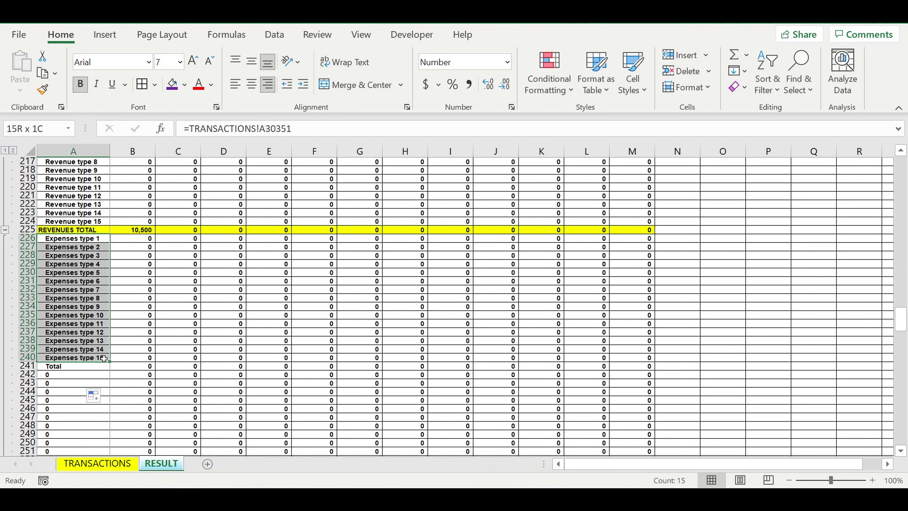
left_click_drag(110, 361, 140, 362)
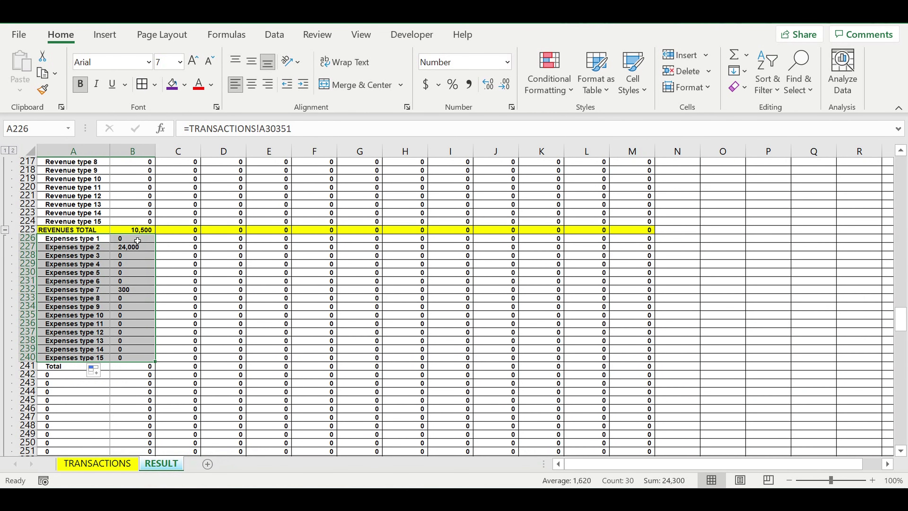
left_click_drag(137, 239, 132, 358)
left_click(267, 84)
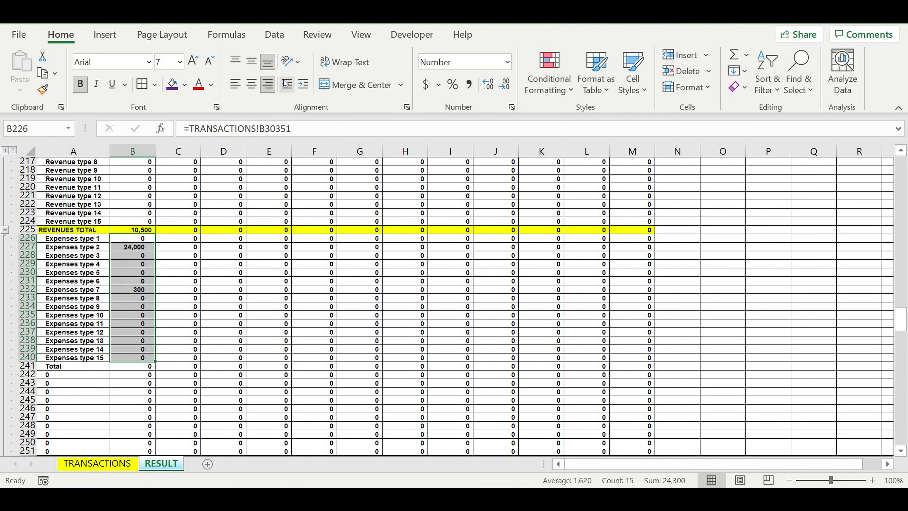
Remove the indent from the November expense amounts and fill them across to October
left_click(287, 91)
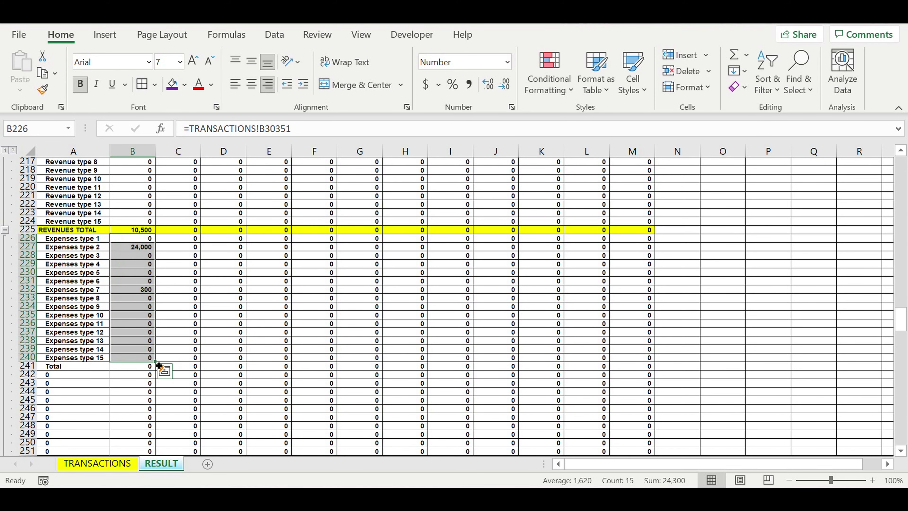
left_click_drag(159, 366, 637, 337)
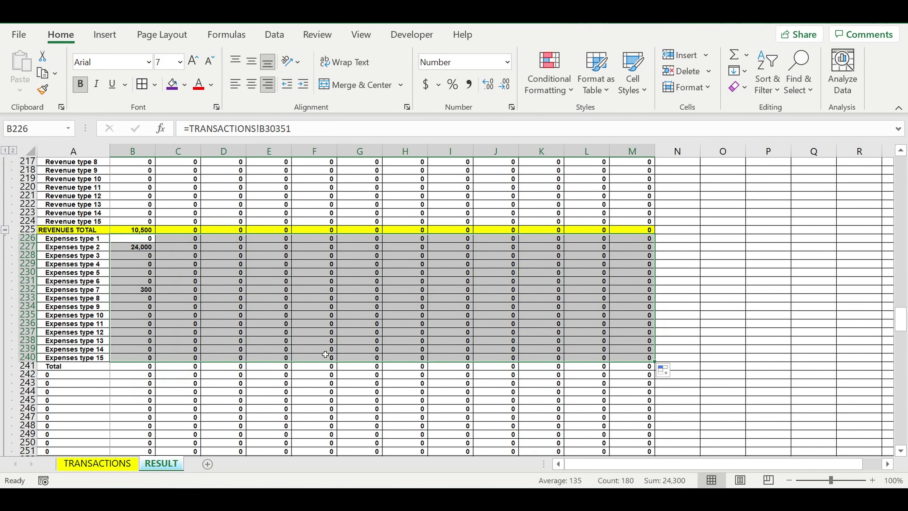
left_click(143, 392)
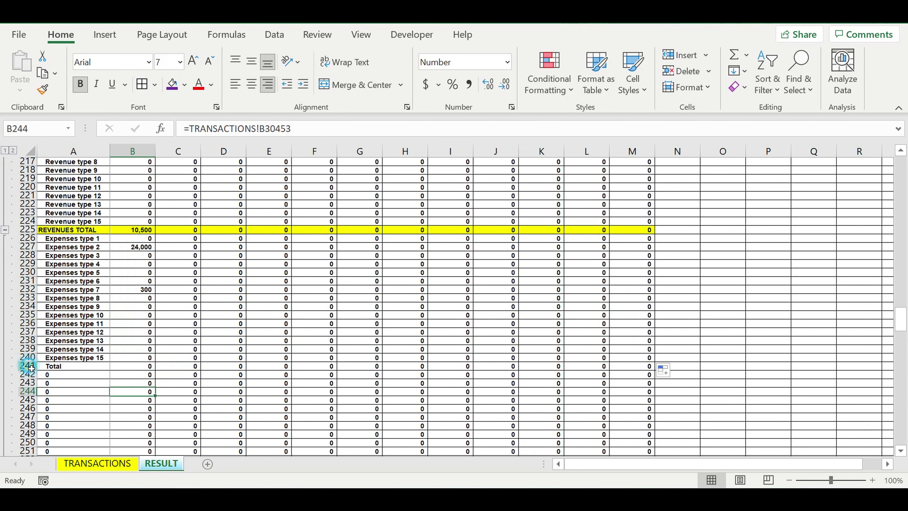
Delete leftover rows 241–325 so EXPENSES TOTAL (24,300) sits in row 241
left_click_drag(36, 373, 28, 452)
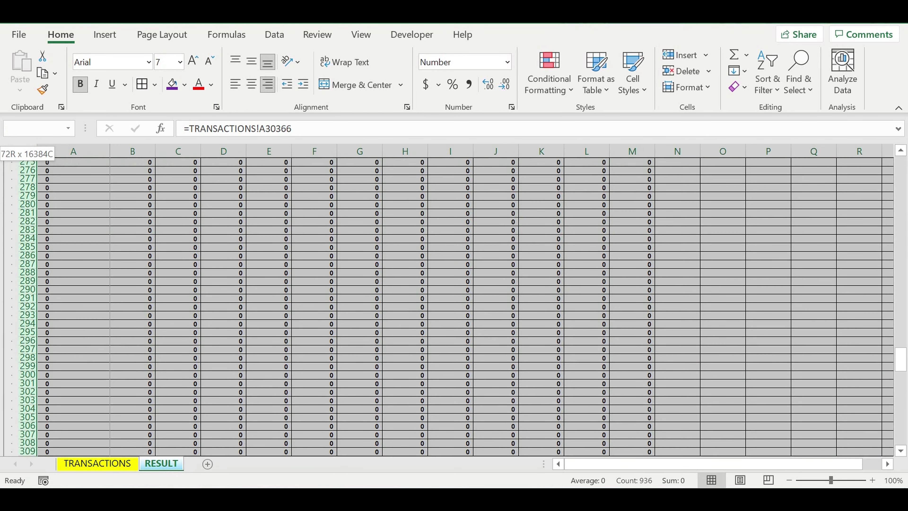
mouse_move(28, 452)
left_mouse_down()
mouse_move(40, 401)
mouse_move(34, 416)
left_mouse_up()
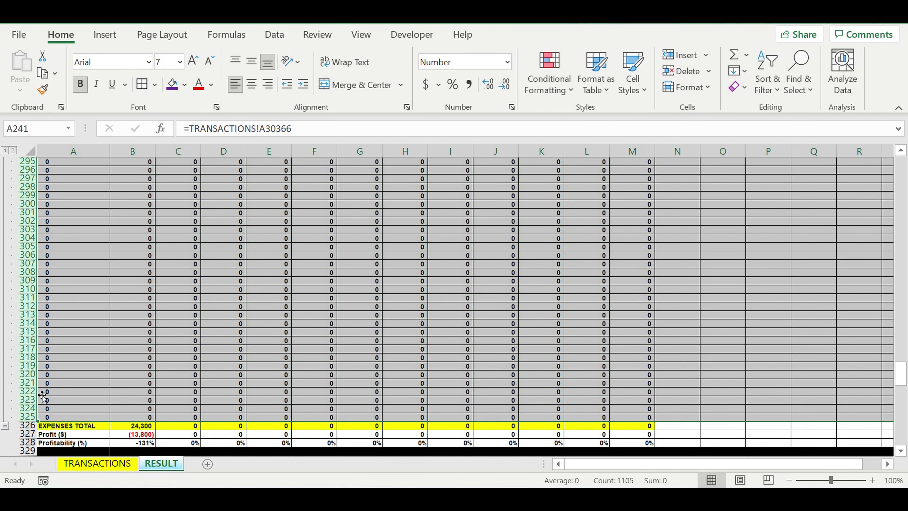
right_click(28, 383)
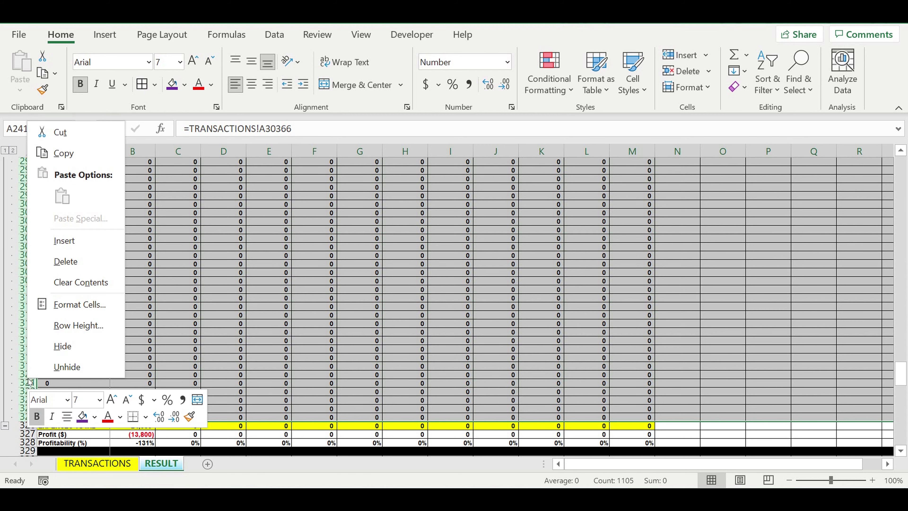
left_click(64, 261)
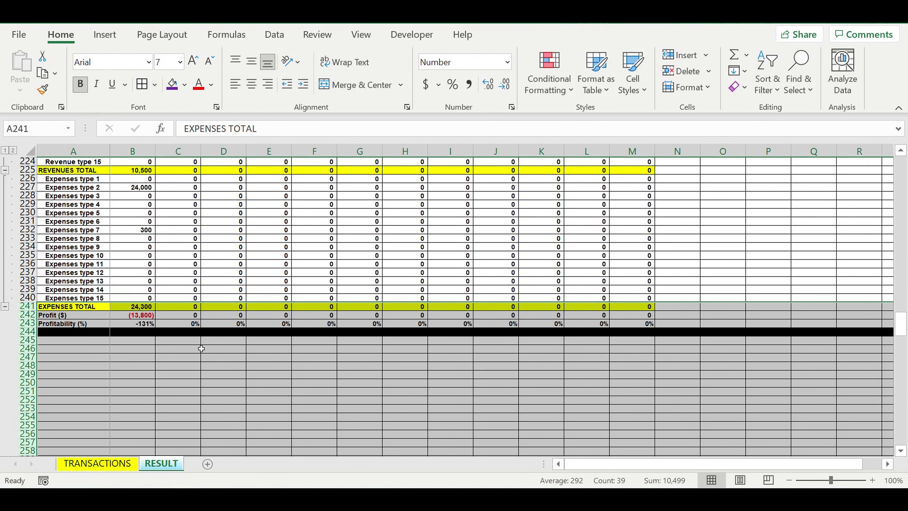
left_click(199, 359)
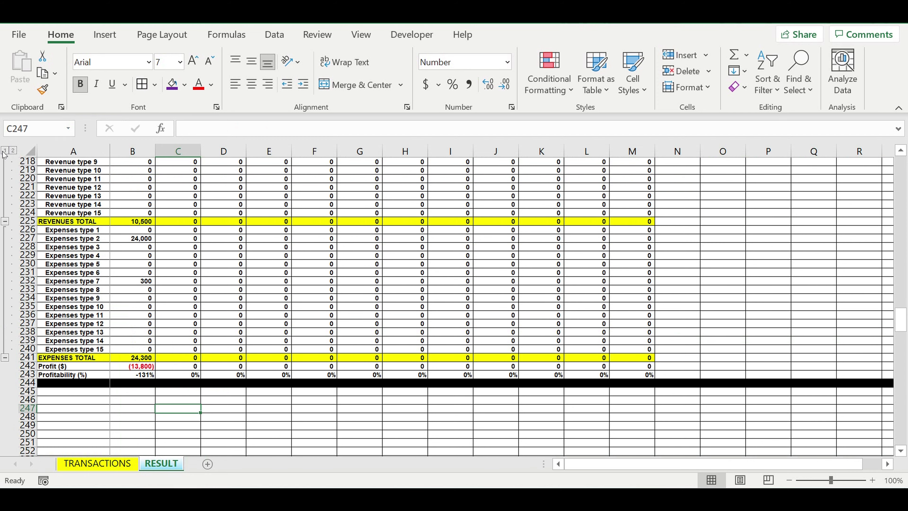
Collapse the outline to level 1 so only the total rows show
left_click(5, 151)
scroll(189, 289, "up", 2)
scroll(193, 291, "up", 1)
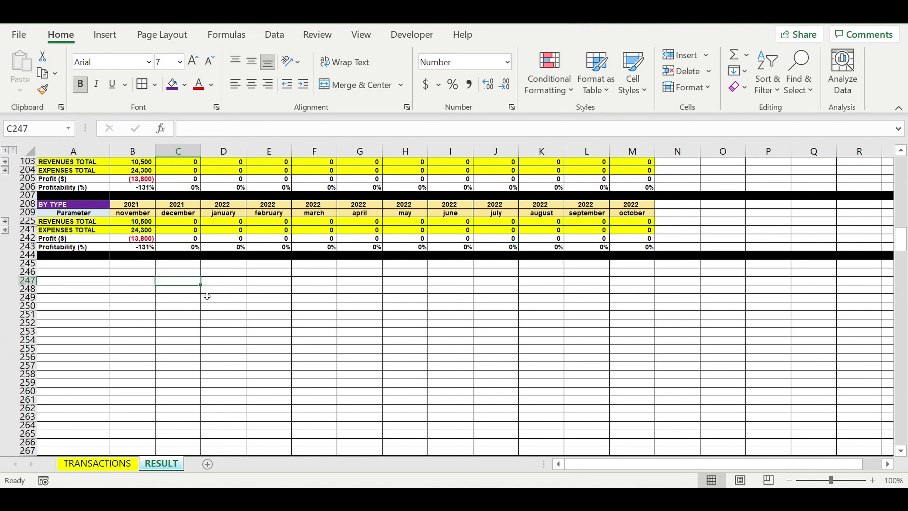
scroll(207, 296, "up", 1)
left_click(206, 359)
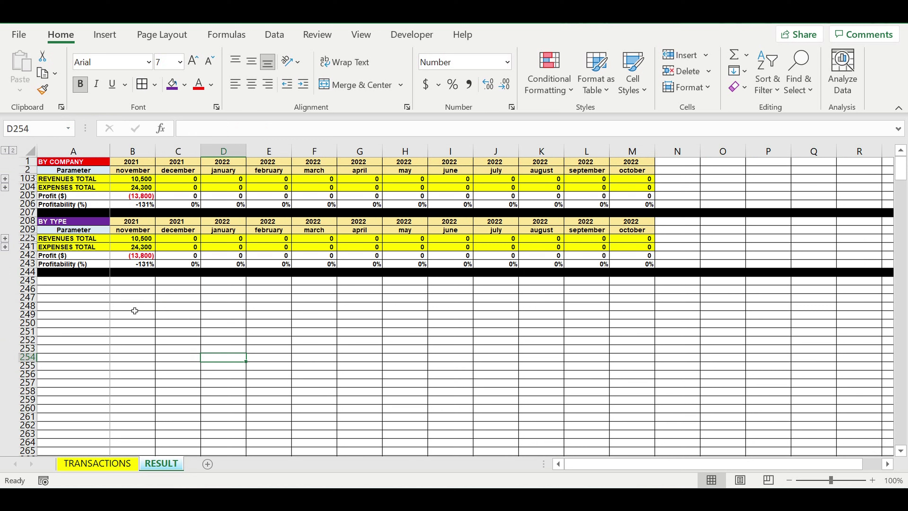
left_click(255, 325)
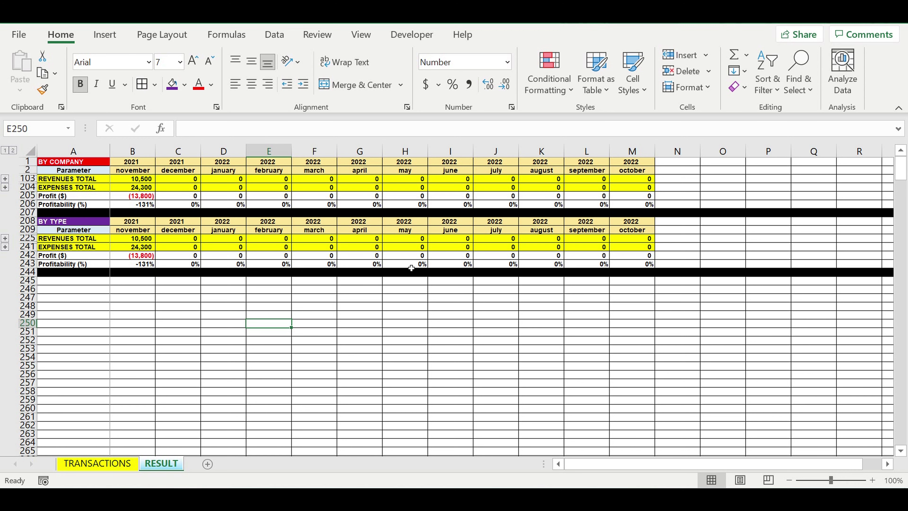
Go to the TRANSACTIONS sheet showing the Expenses by types table (Total 24,300)
left_click(363, 323)
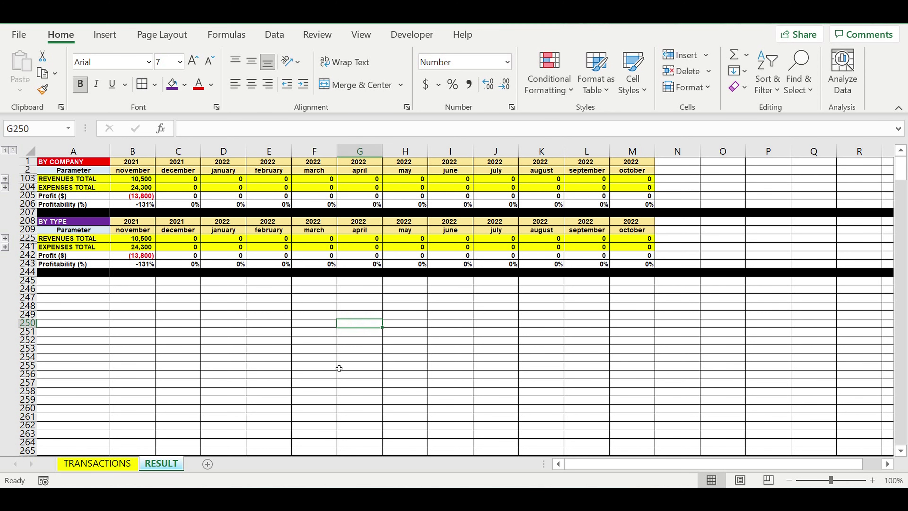
left_click(99, 471)
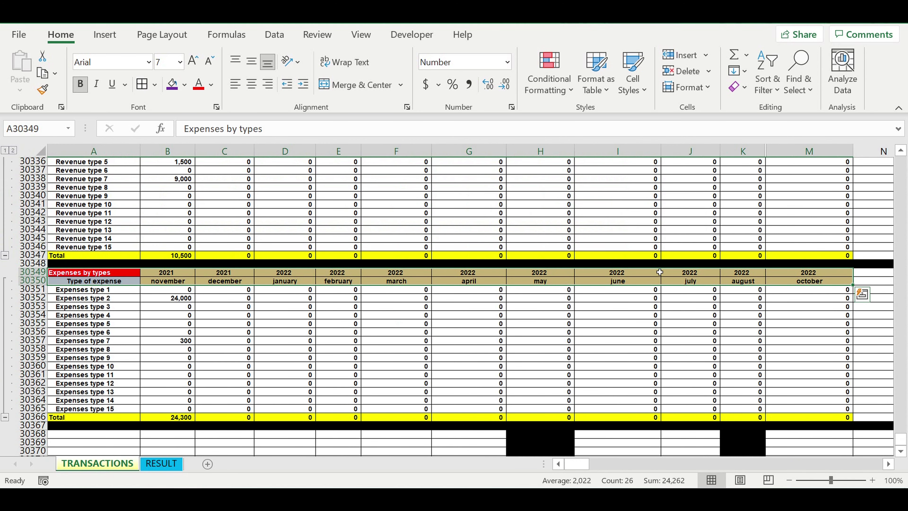
Highlight the EXP Companies, Revenue types, Expenses types and company type-assignment lists on TRANSACTIONS
left_click_drag(901, 443, 905, 39)
left_click_drag(66, 179, 73, 435)
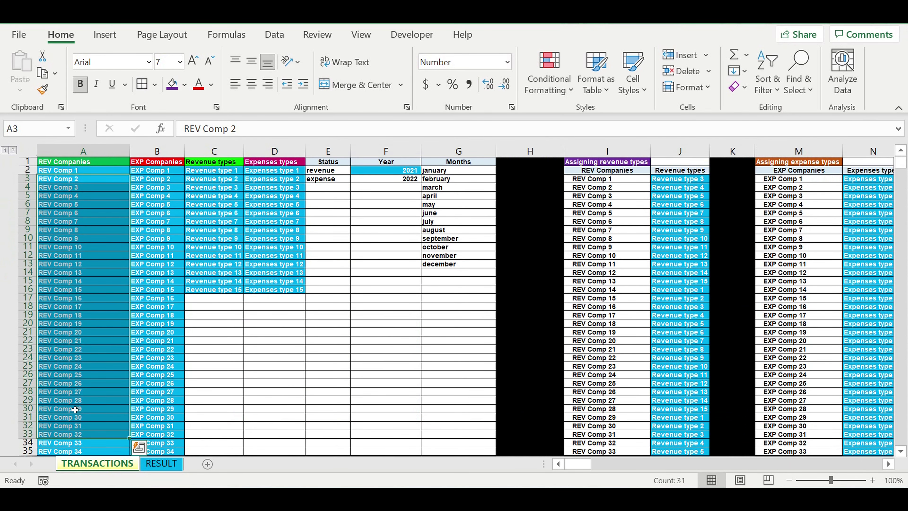
mouse_move(149, 182)
left_mouse_down()
mouse_move(169, 408)
mouse_move(169, 400)
left_mouse_up()
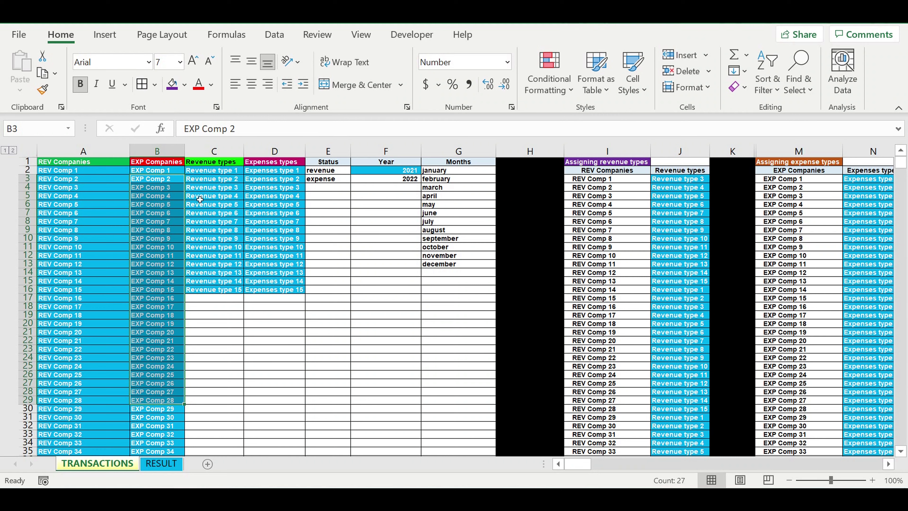
left_click_drag(214, 171, 214, 247)
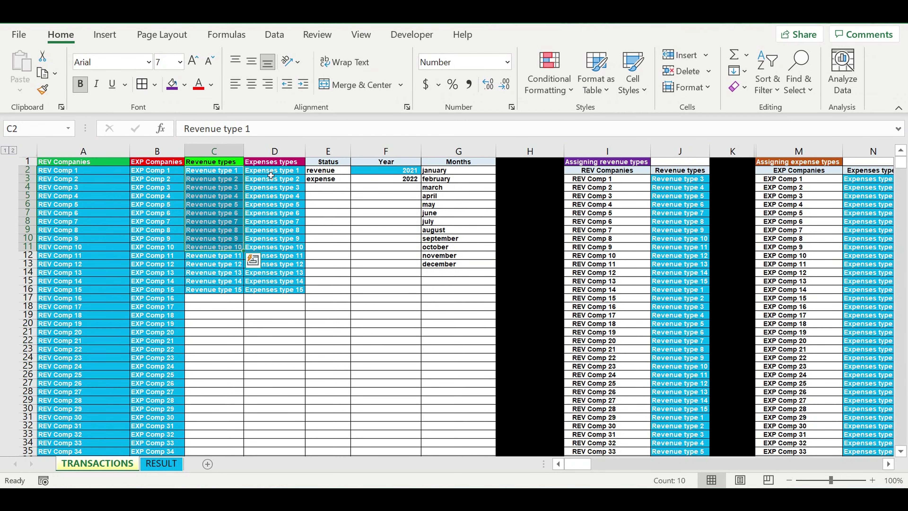
left_click_drag(272, 172, 299, 271)
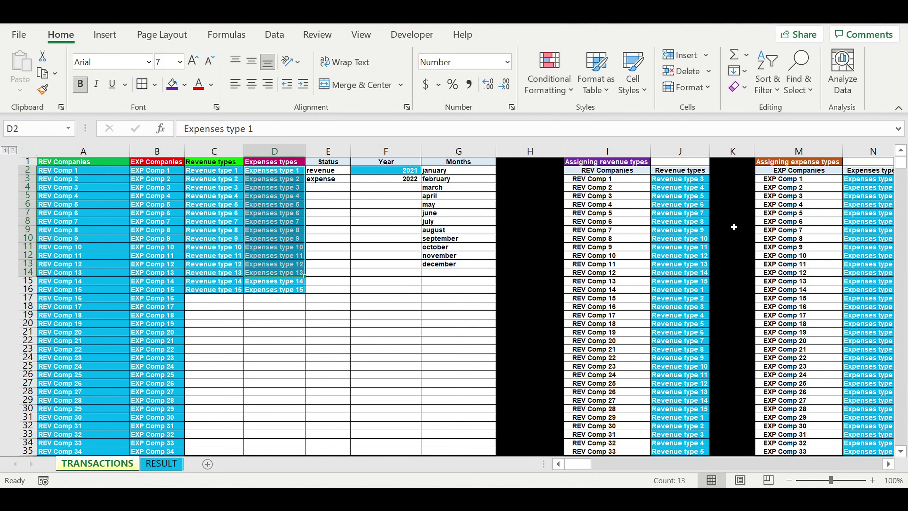
left_click_drag(679, 187, 679, 366)
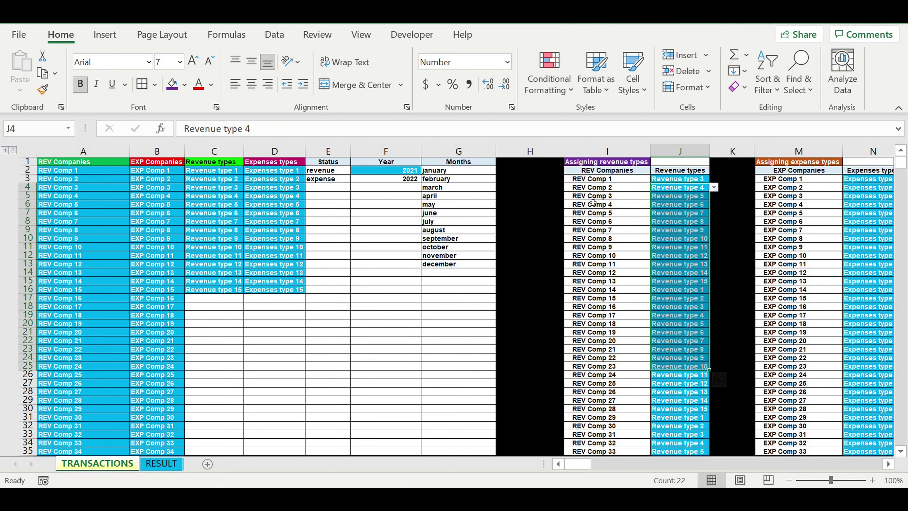
left_click_drag(594, 196, 618, 349)
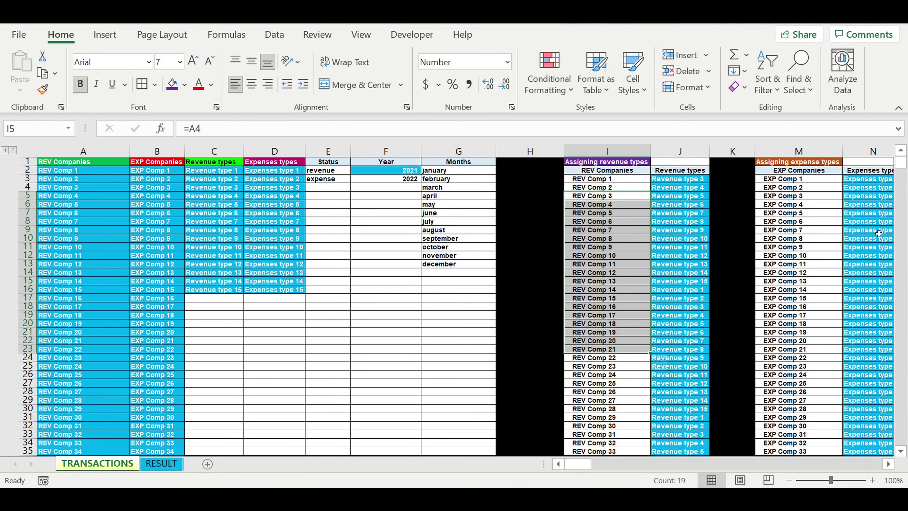
left_click_drag(881, 188, 884, 313)
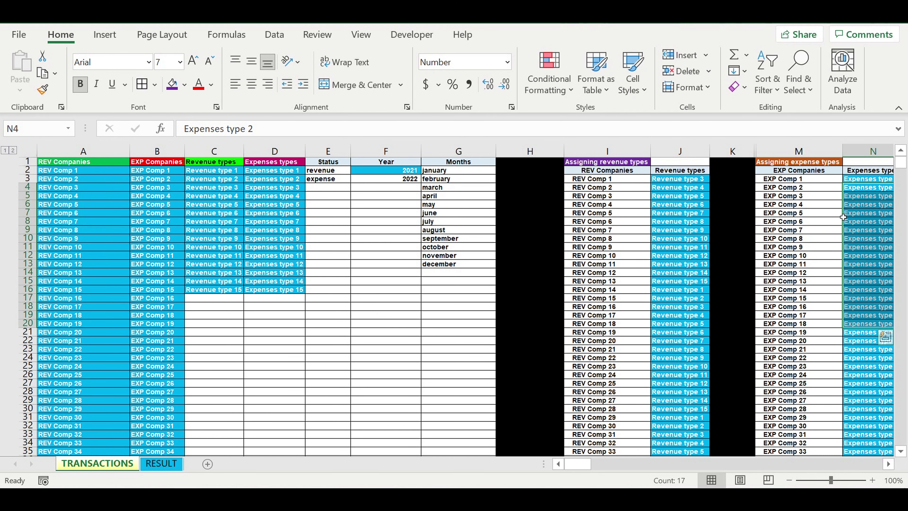
left_click_drag(787, 204, 781, 341)
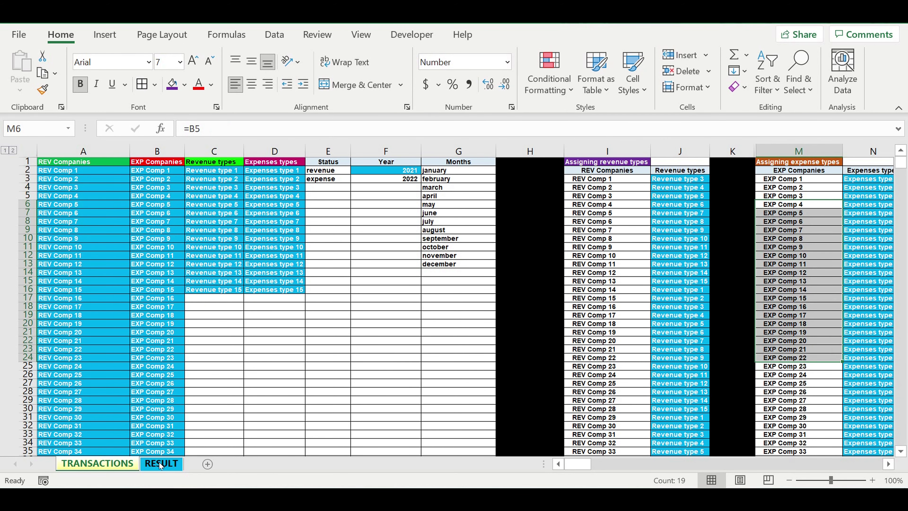
Inspect Transaction 2's status and amount, then return to the RESULT sheet
scroll(239, 324, "down", 1)
scroll(233, 371, "down", 6)
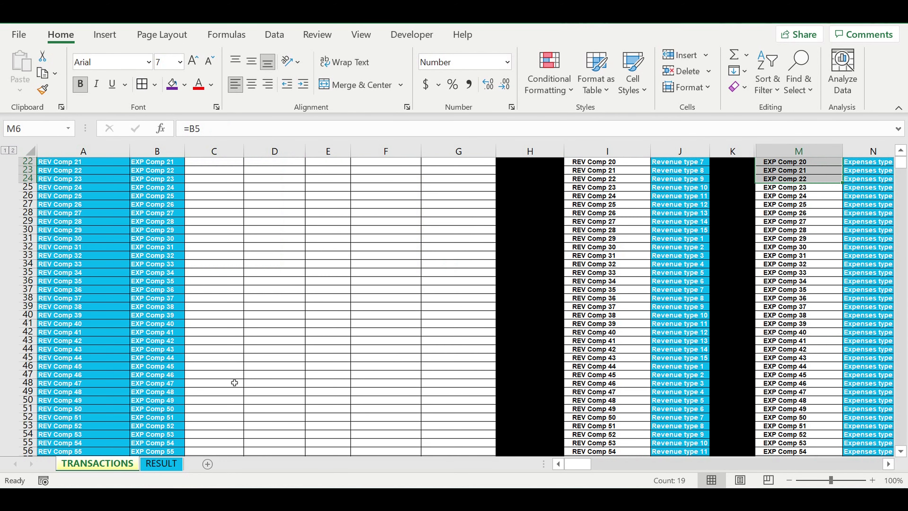
scroll(234, 383, "down", 10)
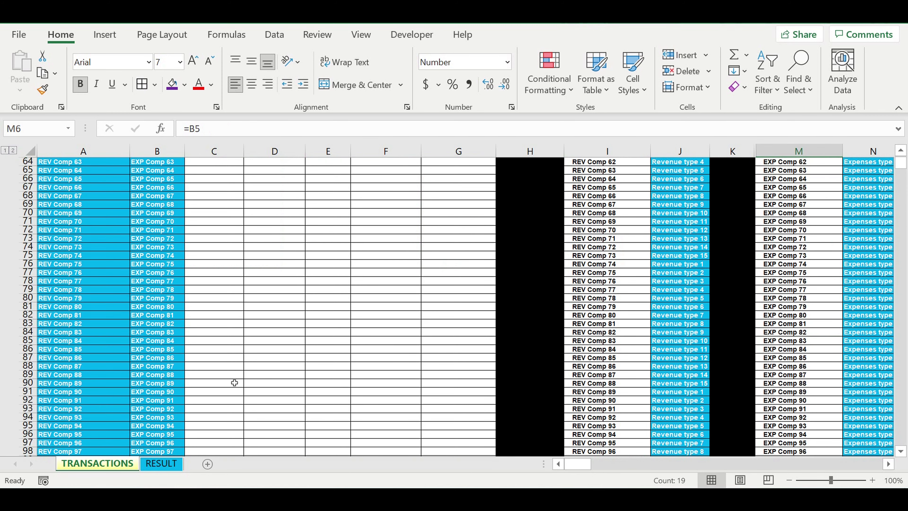
scroll(234, 383, "down", 13)
scroll(235, 382, "down", 1)
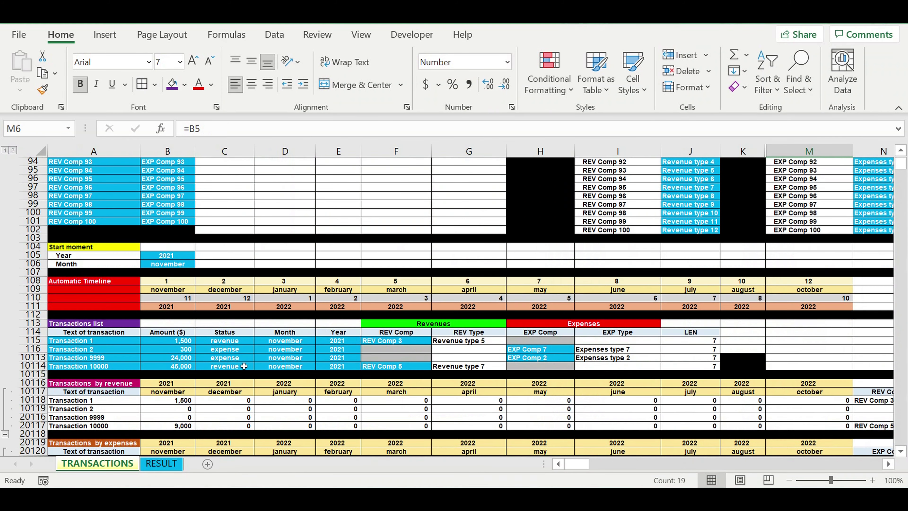
left_click(128, 356)
left_click(175, 350)
left_click(237, 350)
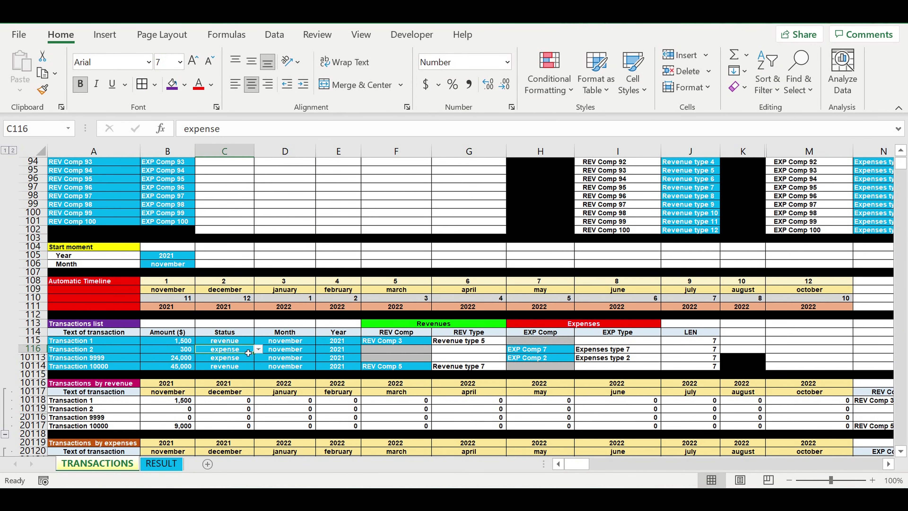
left_click(177, 351)
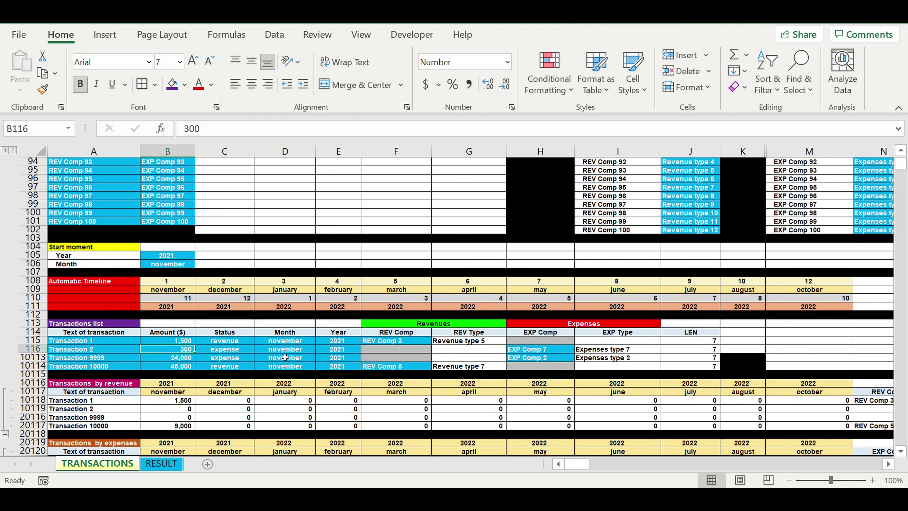
left_click(161, 468)
left_click(223, 392)
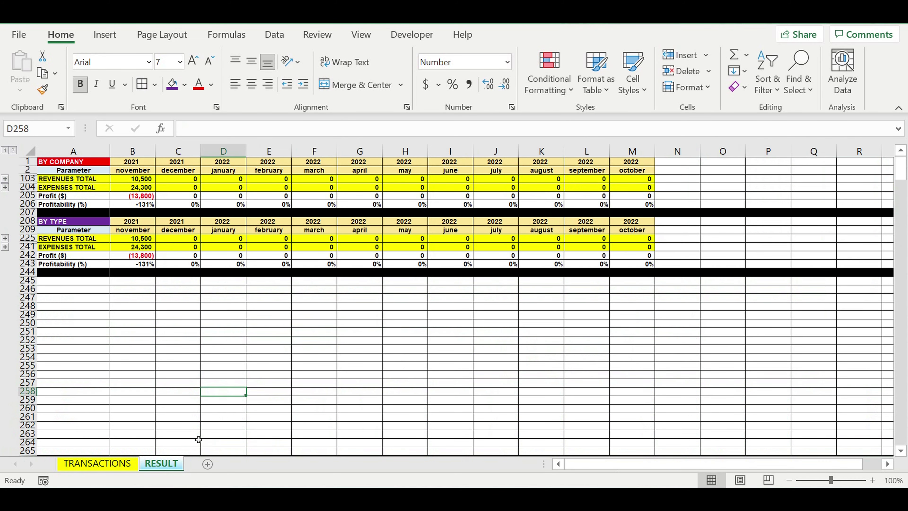
left_click(310, 318)
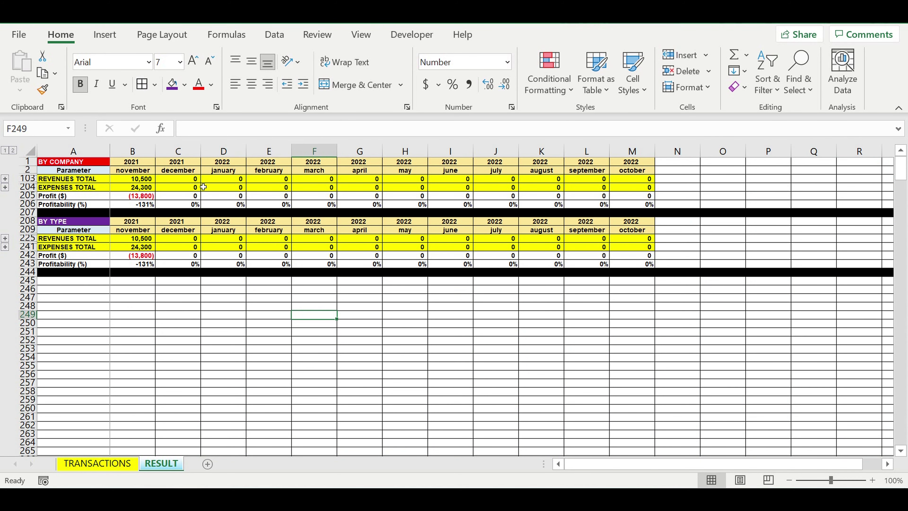
left_click(4, 238)
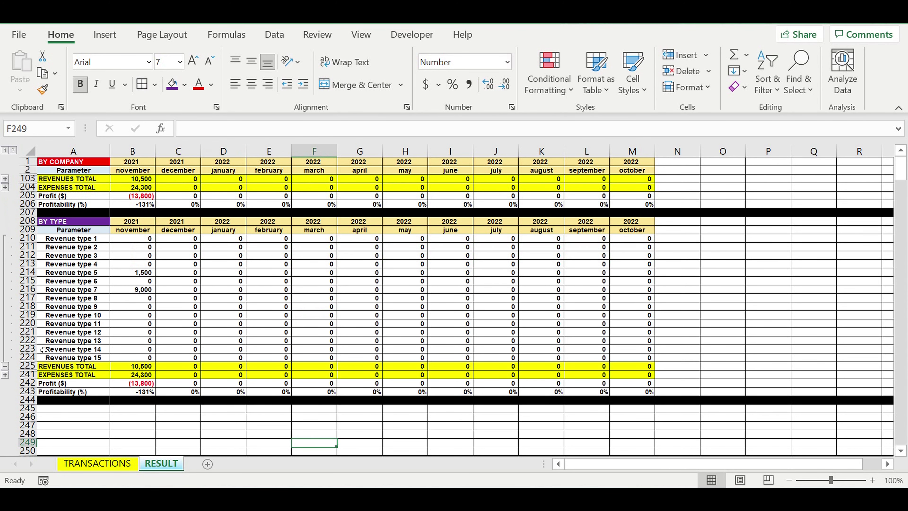
left_click(5, 375)
scroll(100, 239, "down", 2)
scroll(101, 239, "up", 2)
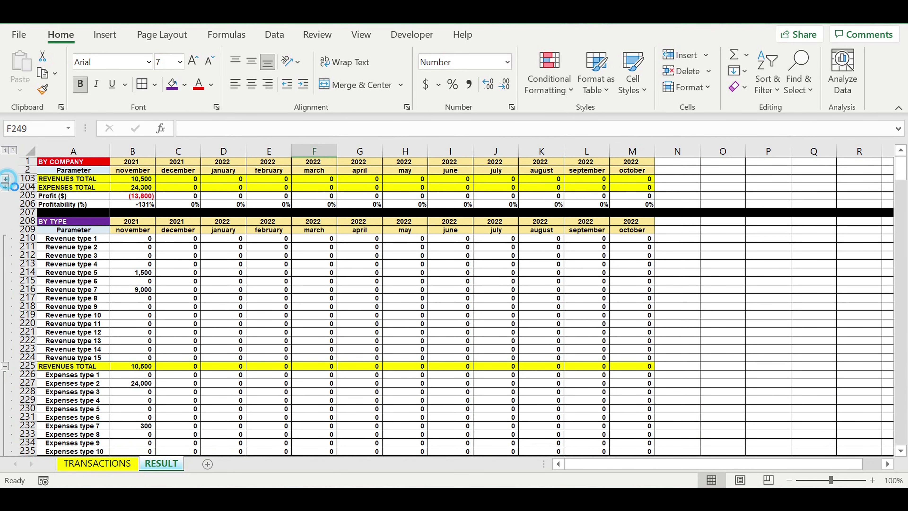
left_click(4, 179)
scroll(135, 322, "down", 20)
scroll(135, 322, "down", 1)
scroll(135, 322, "down", 3)
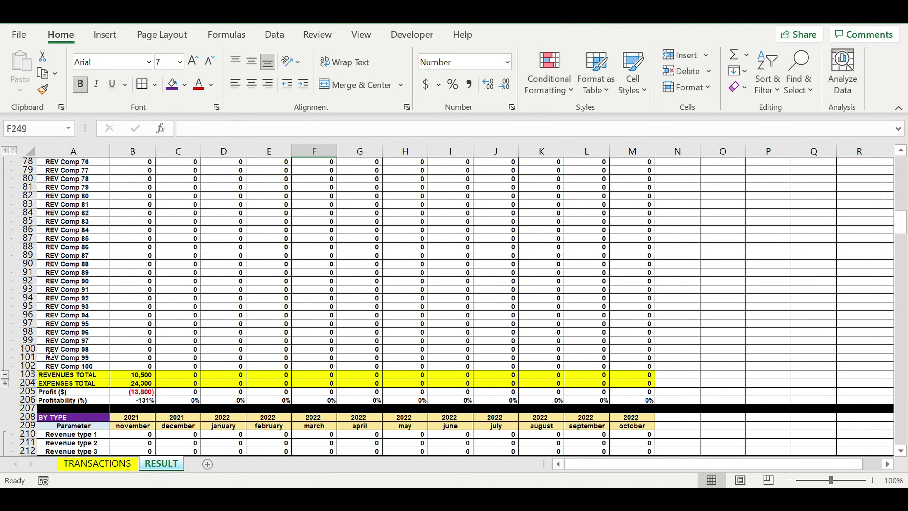
scroll(101, 332, "down", 4)
left_click(5, 272)
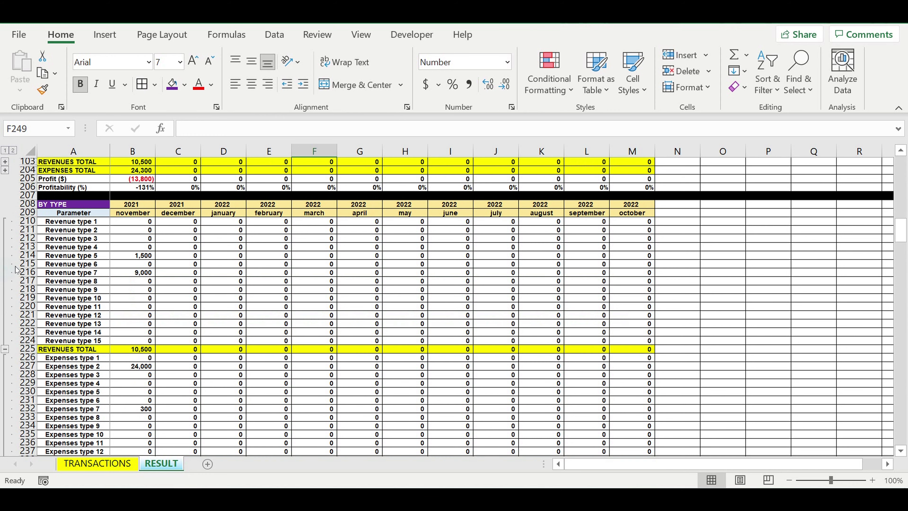
left_click(5, 349)
scroll(214, 236, "up", 1)
left_click(130, 179)
left_click(130, 240)
left_click(134, 189)
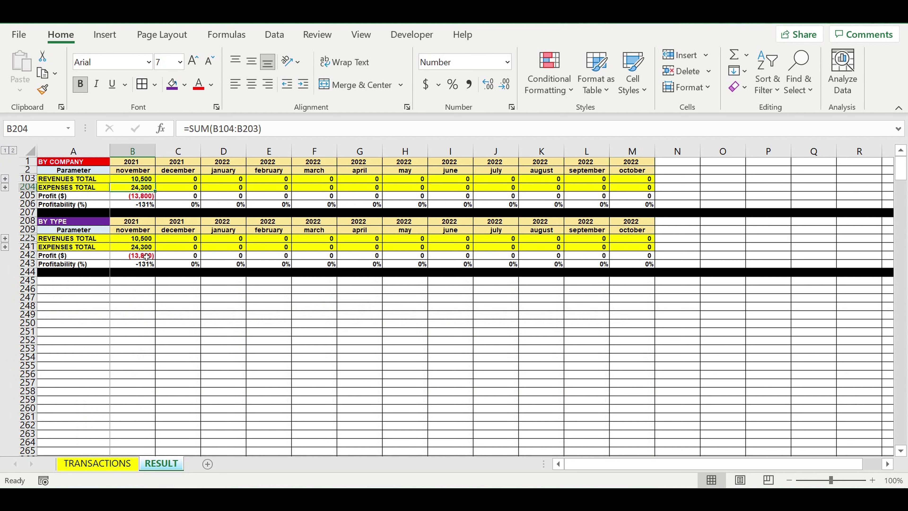
left_click(135, 248)
left_click(147, 265)
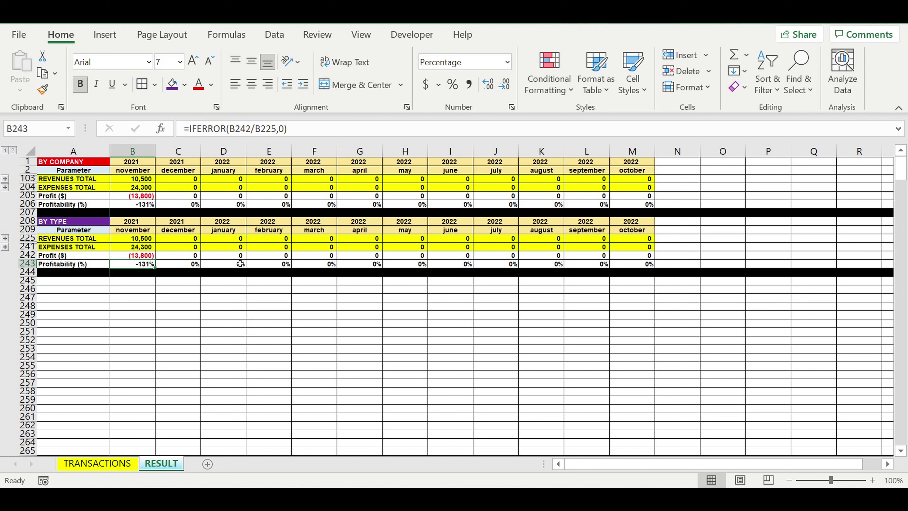
left_click(259, 335)
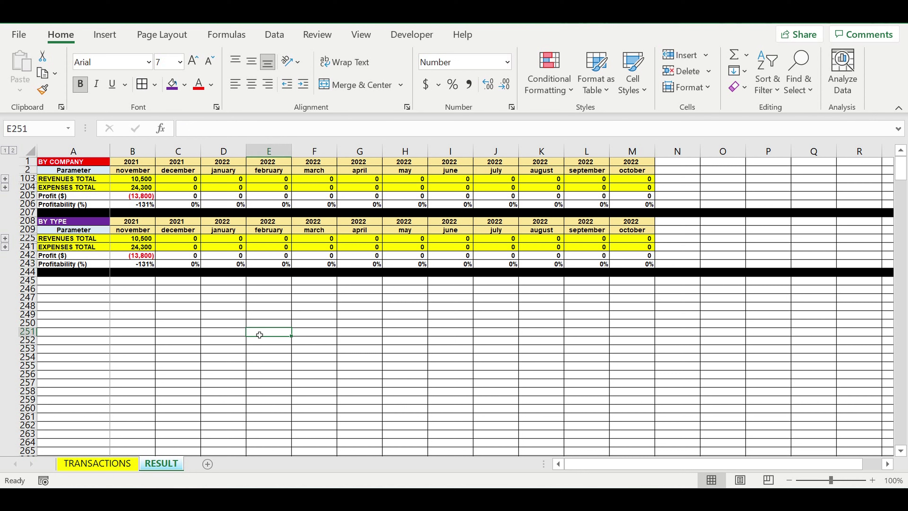
left_click(379, 299)
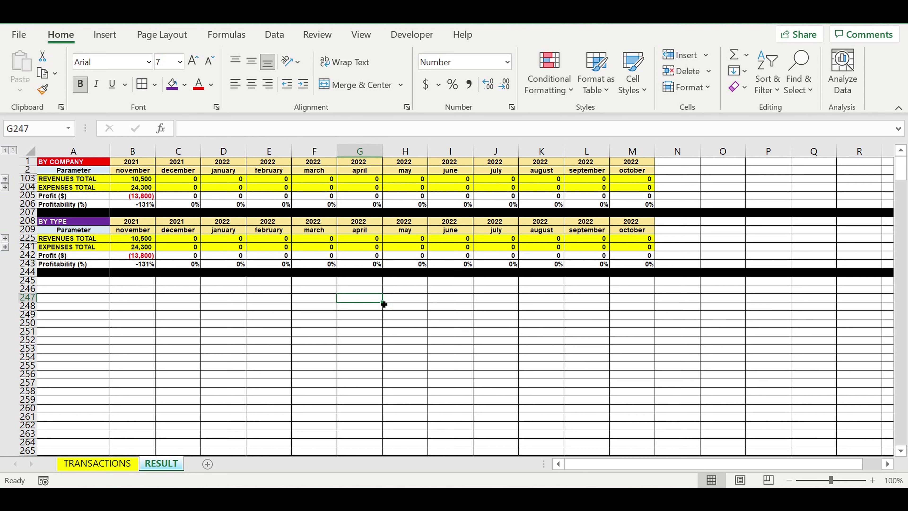